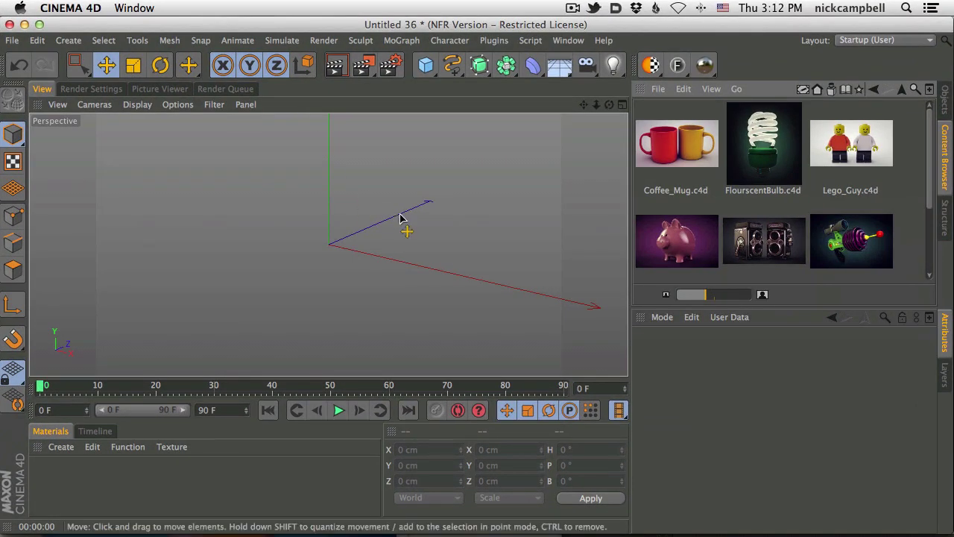
# - Load the piggybank.c4d model from the content library into the scene and frame the pig
pyautogui.scroll(-3, 929, 157)
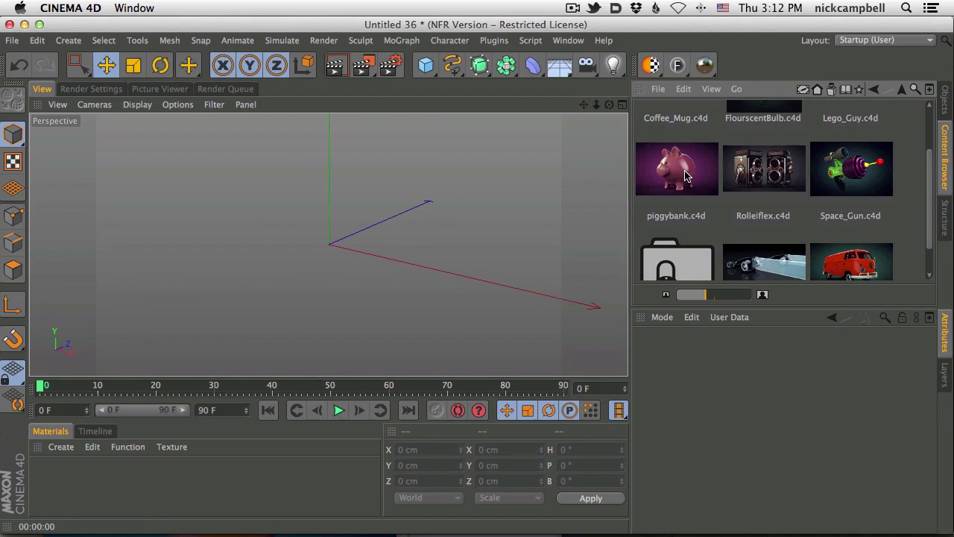
pyautogui.doubleClick(685, 172)
pyautogui.keyDown('alt'); pyautogui.moveTo(386, 177); pyautogui.dragTo(367, 157, button='right'); pyautogui.keyUp('alt')
pyautogui.keyDown('alt'); pyautogui.moveTo(367, 157); pyautogui.dragTo(380, 260, button='middle'); pyautogui.keyUp('alt')
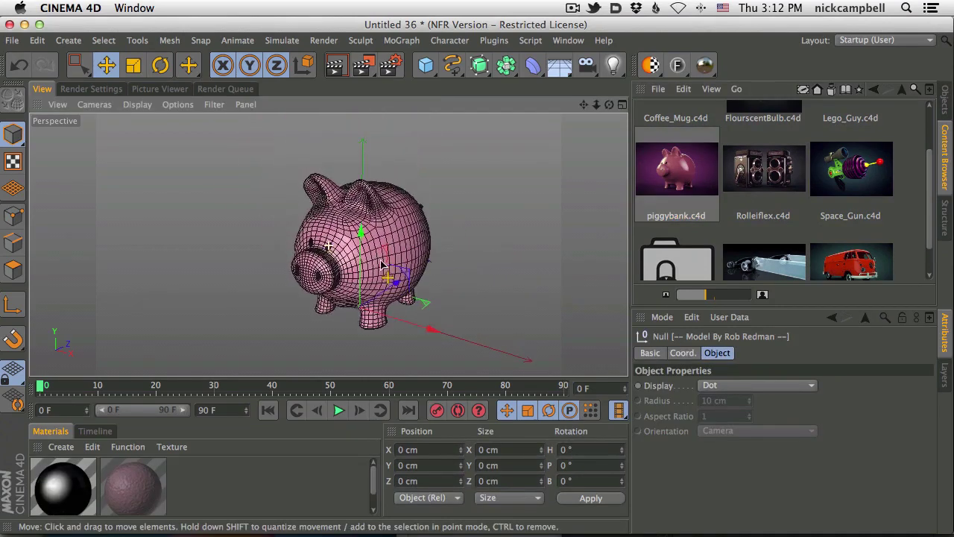
# - Expand the Pigggy Bank hierarchy, inspect the piggybank mesh's Phong tag, and render the pig from its side
pyautogui.click(945, 98)
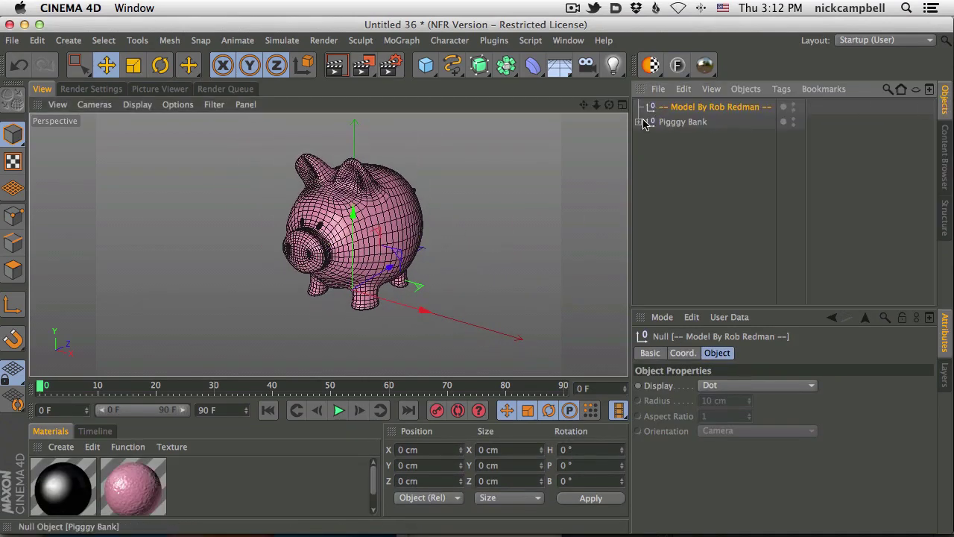
pyautogui.keyDown('alt'); pyautogui.moveTo(432, 198); pyautogui.dragTo(355, 212); pyautogui.keyUp('alt')
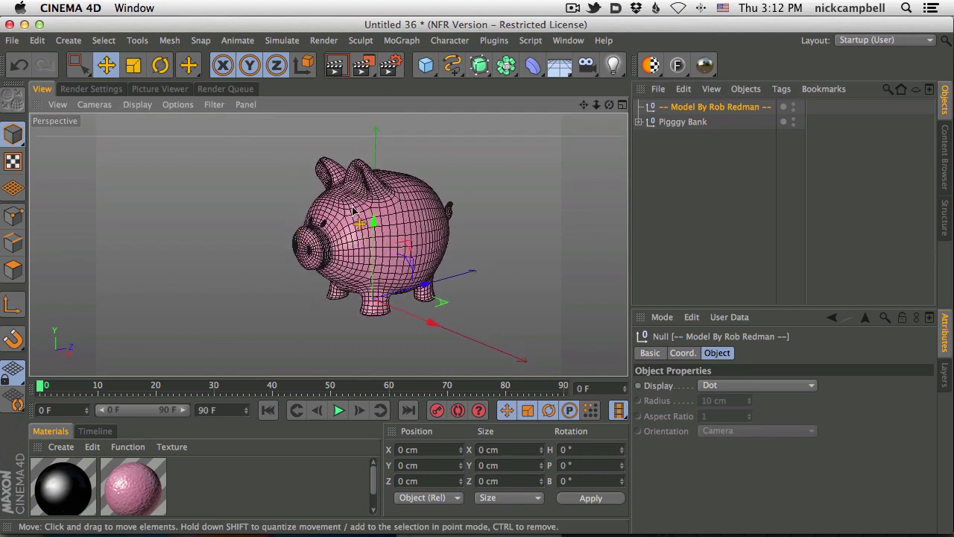
pyautogui.click(639, 122)
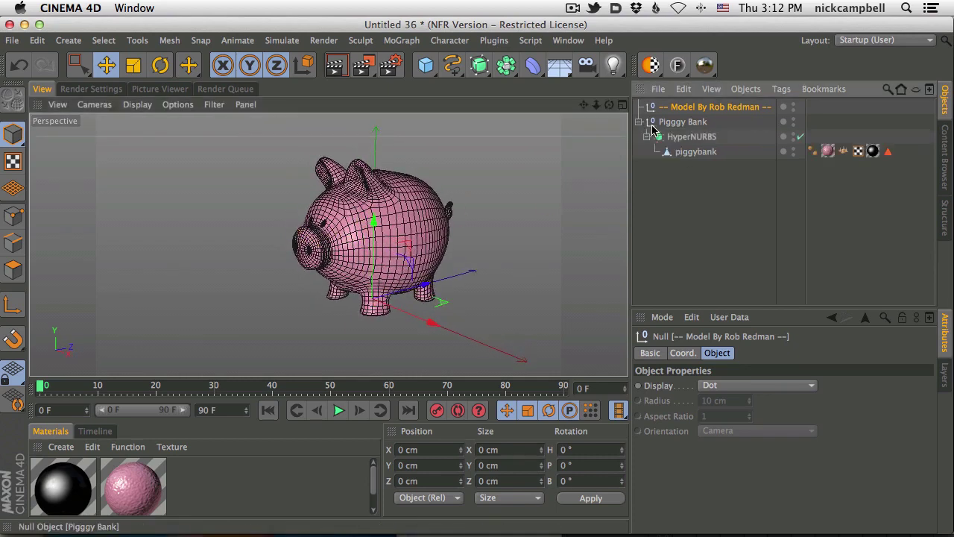
pyautogui.click(813, 152)
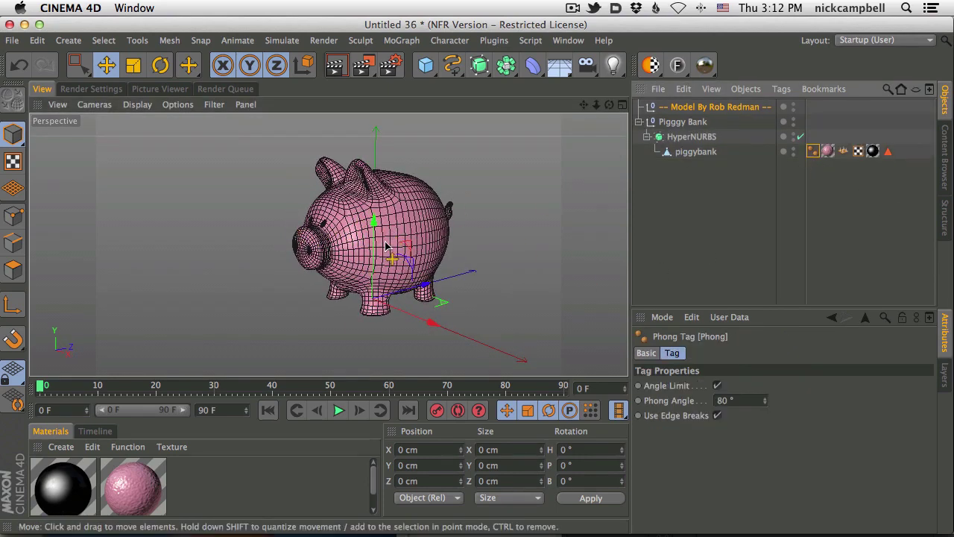
pyautogui.keyDown('alt'); pyautogui.moveTo(386, 247); pyautogui.dragTo(382, 227); pyautogui.keyUp('alt')
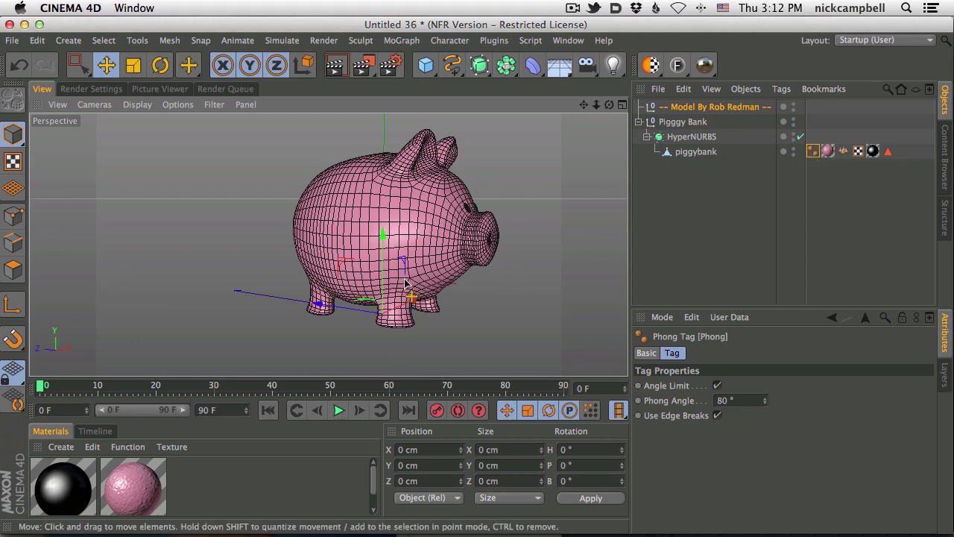
pyautogui.click(337, 65)
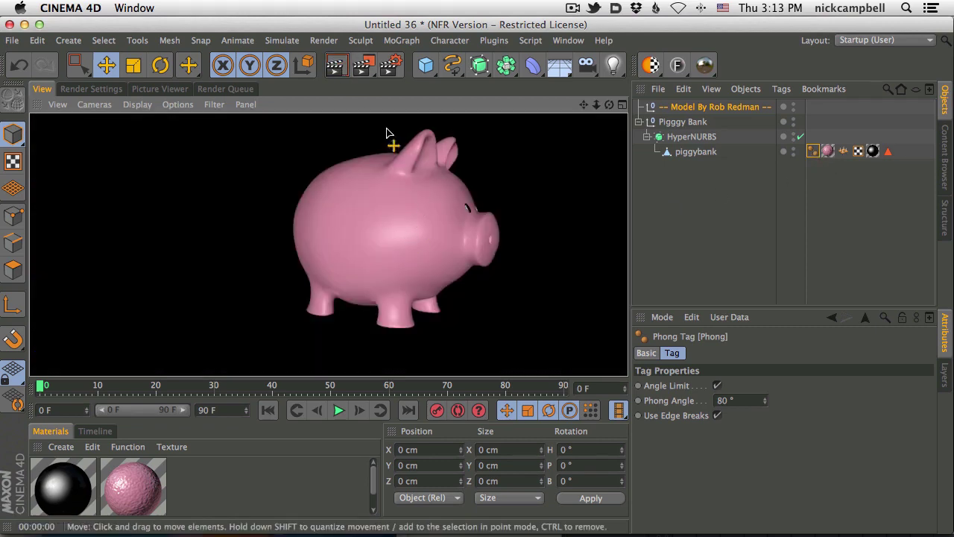
# - Delete the Phong tag from the piggybank mesh and render a closer view of the pig
pyautogui.click(814, 152)
pyautogui.press('Delete')
pyautogui.click(337, 65)
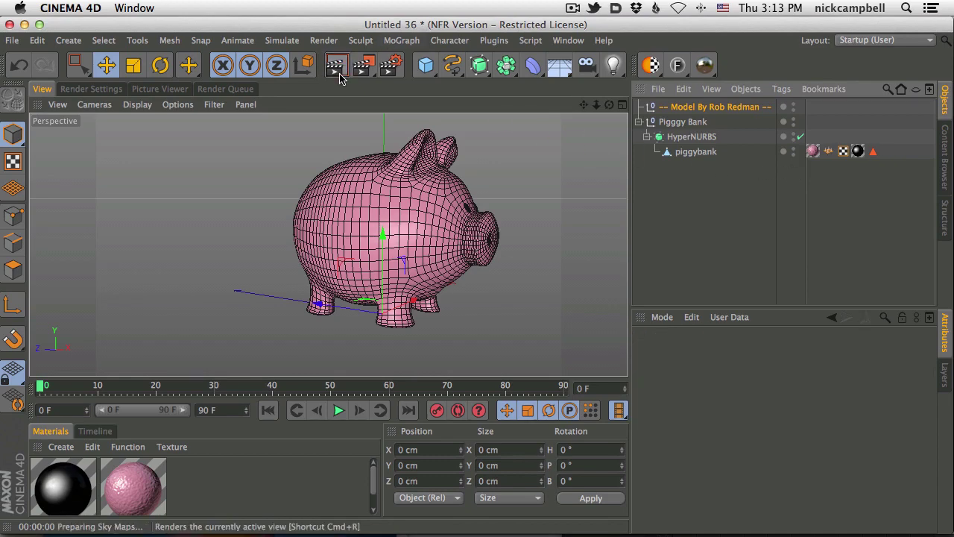
pyautogui.keyDown('alt'); pyautogui.moveTo(390, 233); pyautogui.dragTo(443, 217, button='right'); pyautogui.keyUp('alt')
pyautogui.click(337, 66)
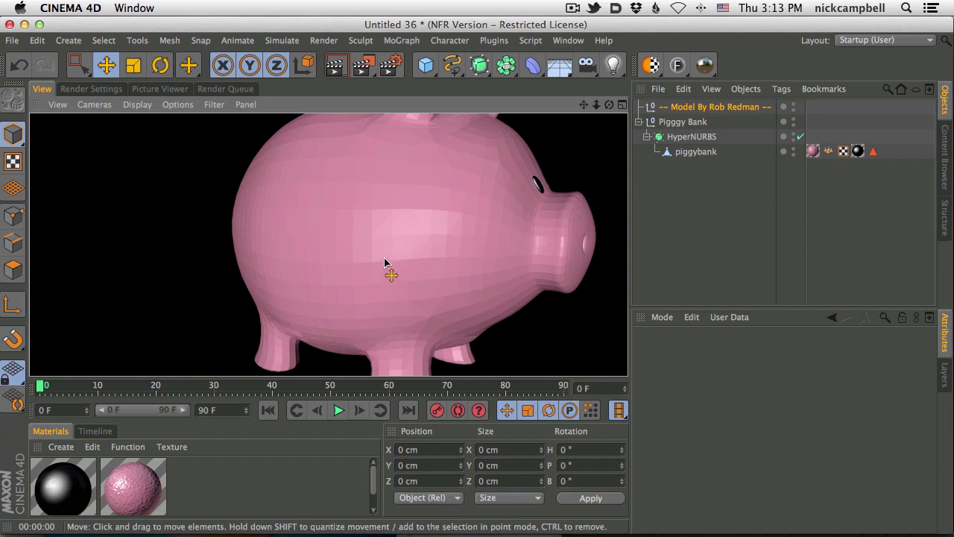
pyautogui.keyDown('alt'); pyautogui.moveTo(415, 248); pyautogui.dragTo(378, 259, button='right'); pyautogui.keyUp('alt')
pyautogui.keyDown('alt'); pyautogui.moveTo(420, 254); pyautogui.dragTo(371, 254, button='middle'); pyautogui.keyUp('alt')
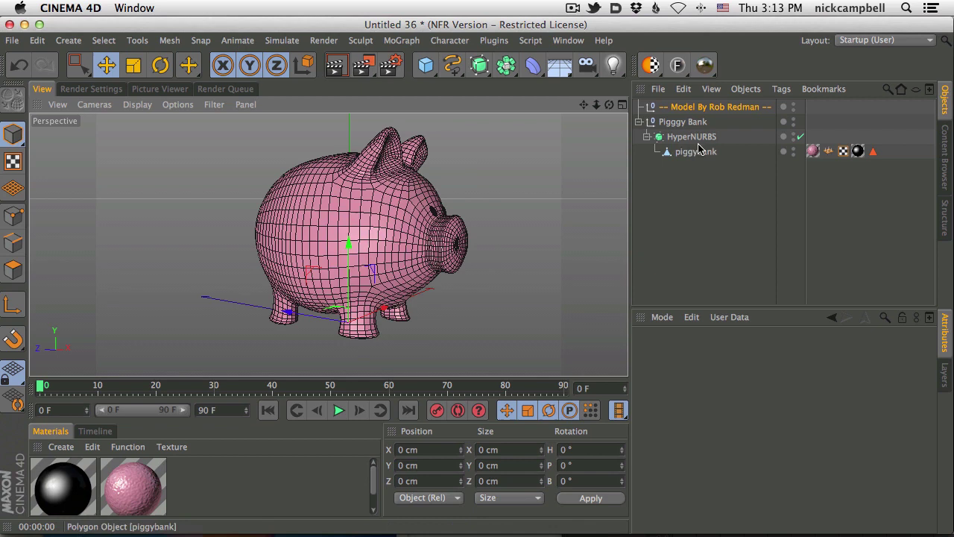
pyautogui.click(944, 145)
pyautogui.moveTo(931, 152); pyautogui.dragTo(928, 105)
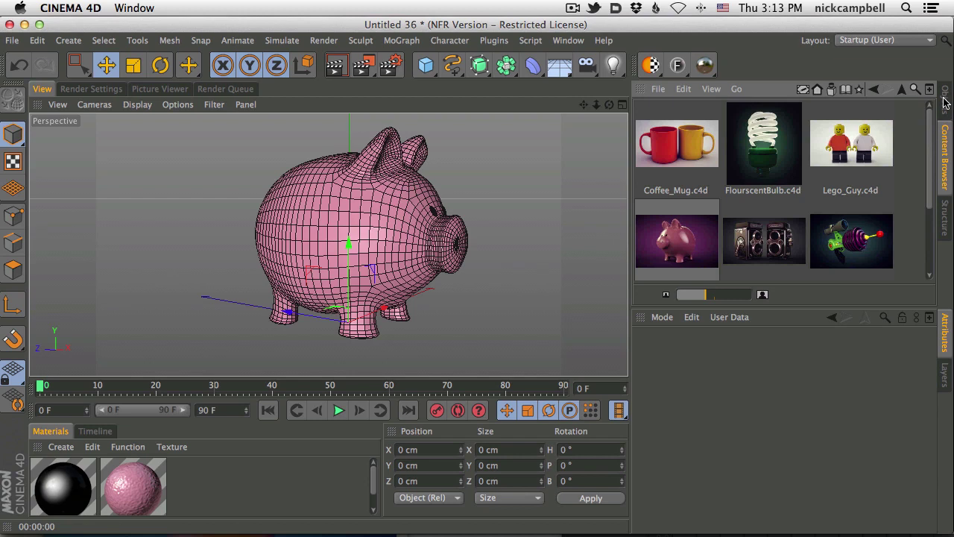
pyautogui.click(944, 102)
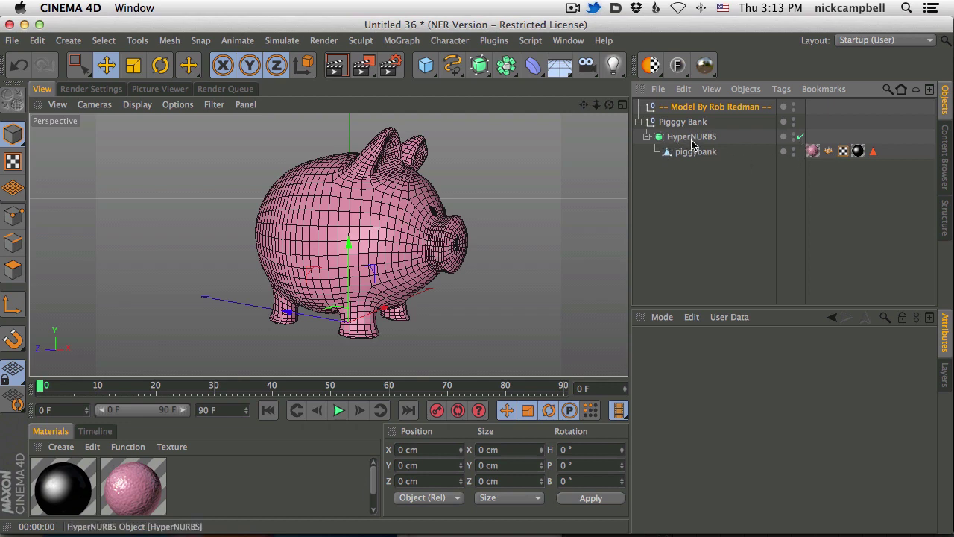
# - Disable the HyperNURBS on the piggybank and render the pig's base mesh
pyautogui.click(800, 136)
pyautogui.moveTo(347, 245)
pyautogui.keyDown('alt'); pyautogui.mouseDown()
pyautogui.moveTo(241, 187)
pyautogui.moveTo(175, 222)
pyautogui.moveTo(501, 234)
pyautogui.moveTo(365, 211)
pyautogui.moveTo(221, 205)
pyautogui.moveTo(406, 218)
pyautogui.moveTo(767, 220)
pyautogui.moveTo(782, 197)
pyautogui.moveTo(522, 223)
pyautogui.moveTo(467, 251)
pyautogui.moveTo(345, 247)
pyautogui.mouseUp(); pyautogui.keyUp('alt')
pyautogui.click(335, 65)
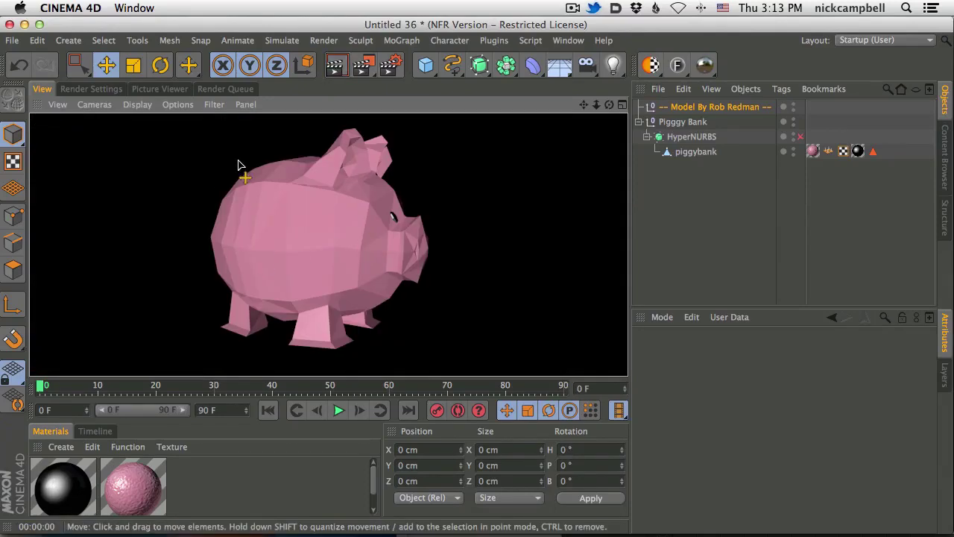
pyautogui.keyDown('alt'); pyautogui.moveTo(341, 266); pyautogui.dragTo(366, 243); pyautogui.keyUp('alt')
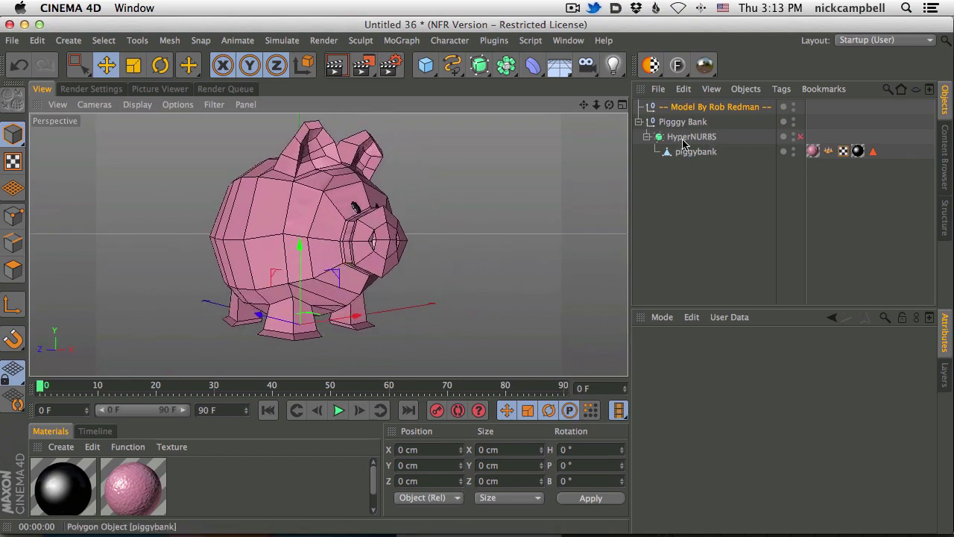
pyautogui.keyDown('alt'); pyautogui.moveTo(343, 205); pyautogui.dragTo(347, 240); pyautogui.keyUp('alt')
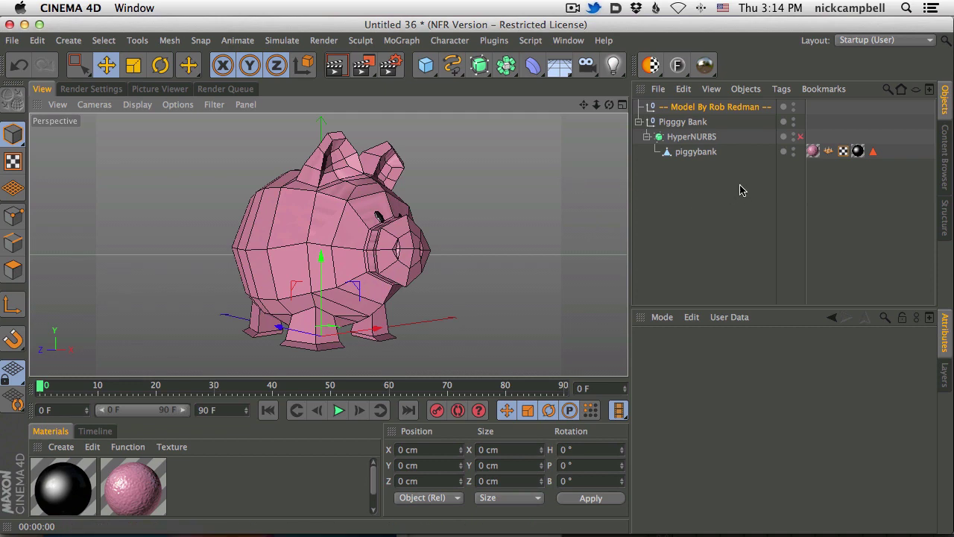
# - Start a new project and add a Sphere primitive, framed close in the perspective view
pyautogui.press('super+n')
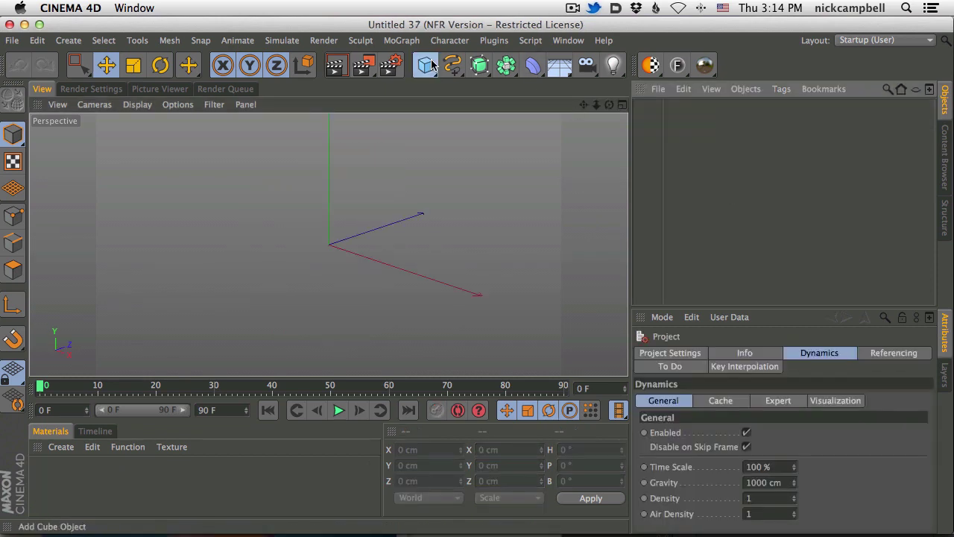
pyautogui.click(425, 65)
pyautogui.click(734, 113)
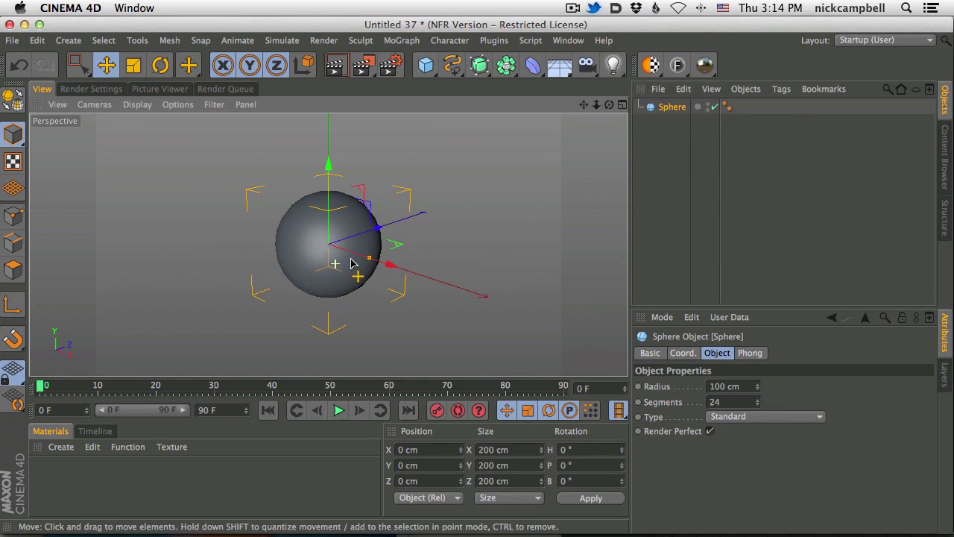
pyautogui.scroll(5, 336, 263)
pyautogui.keyDown('alt'); pyautogui.moveTo(375, 259); pyautogui.dragTo(382, 270, button='middle'); pyautogui.keyUp('alt')
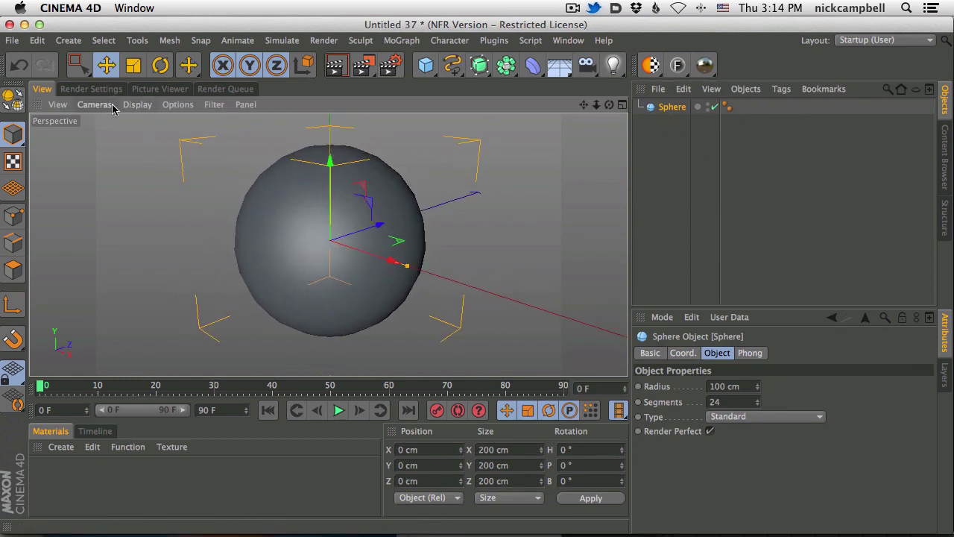
# - Set the viewport display to Gouraud Shading (Lines) and look at the sphere's polygons
pyautogui.click(145, 106)
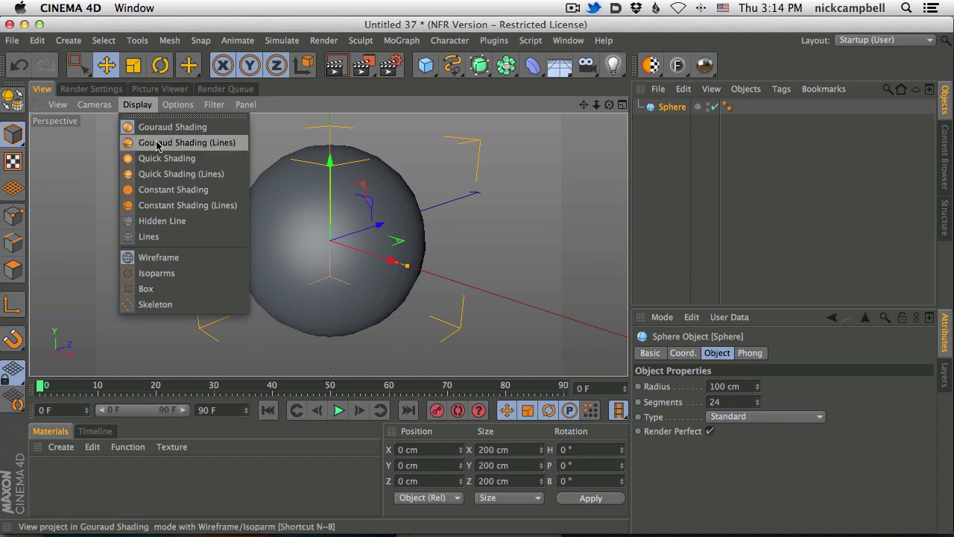
pyautogui.click(217, 147)
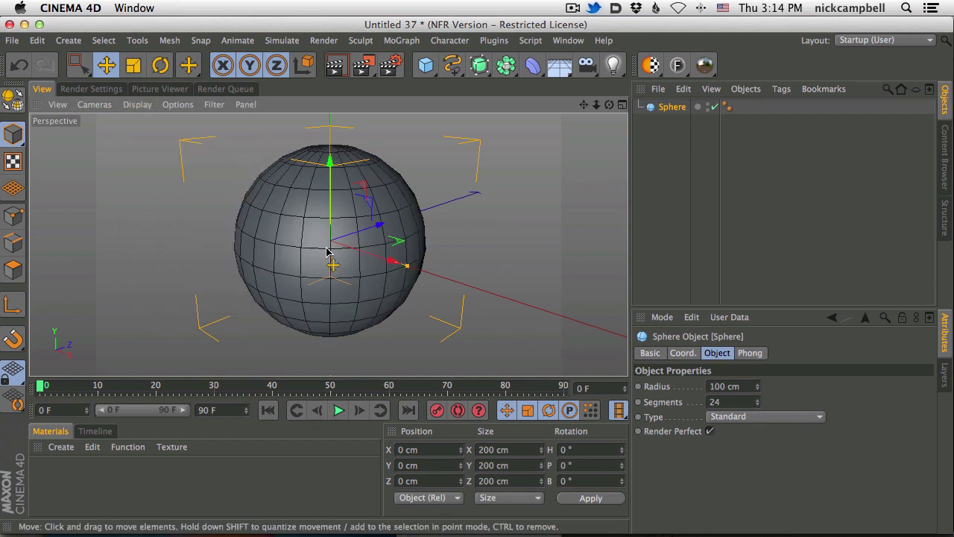
pyautogui.moveTo(332, 258)
pyautogui.keyDown('alt'); pyautogui.mouseDown()
pyautogui.moveTo(331, 107)
pyautogui.moveTo(476, 260)
pyautogui.moveTo(507, 228)
pyautogui.moveTo(316, 282)
pyautogui.moveTo(348, 303)
pyautogui.moveTo(330, 238)
pyautogui.moveTo(527, 231)
pyautogui.mouseUp(); pyautogui.keyUp('alt')
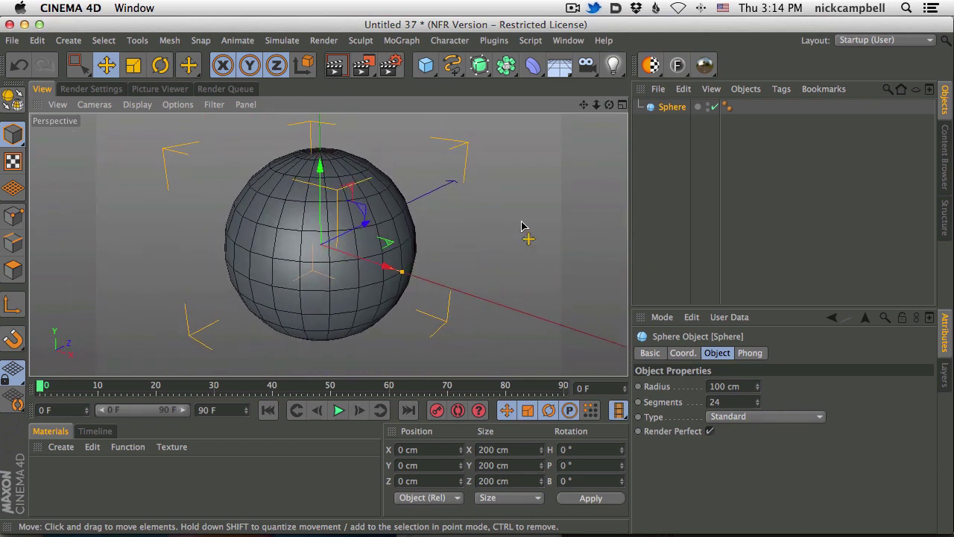
# - Delete the sphere's Phong tag and render the view
pyautogui.click(728, 107)
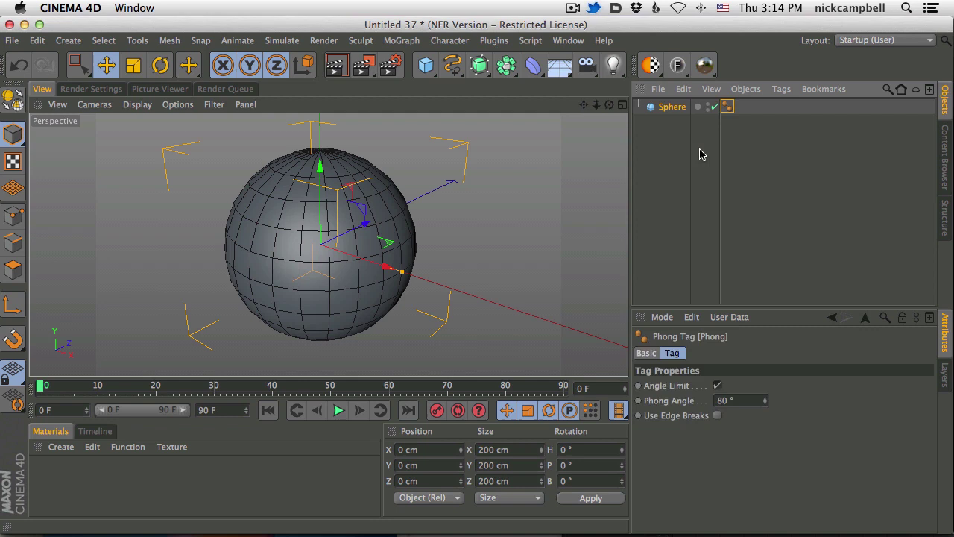
pyautogui.press('Delete')
pyautogui.click(336, 65)
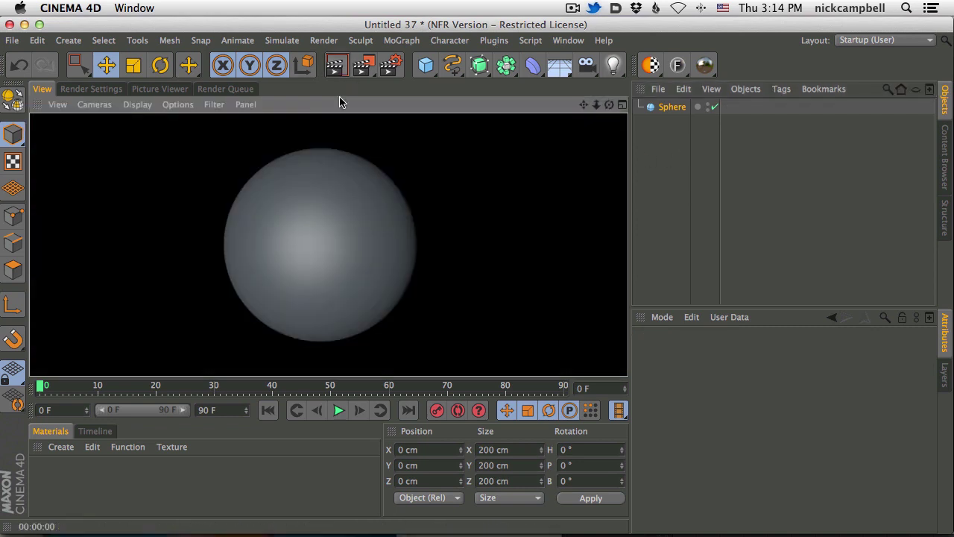
# - Turn off Render Perfect for the sphere and render the view again
pyautogui.click(670, 108)
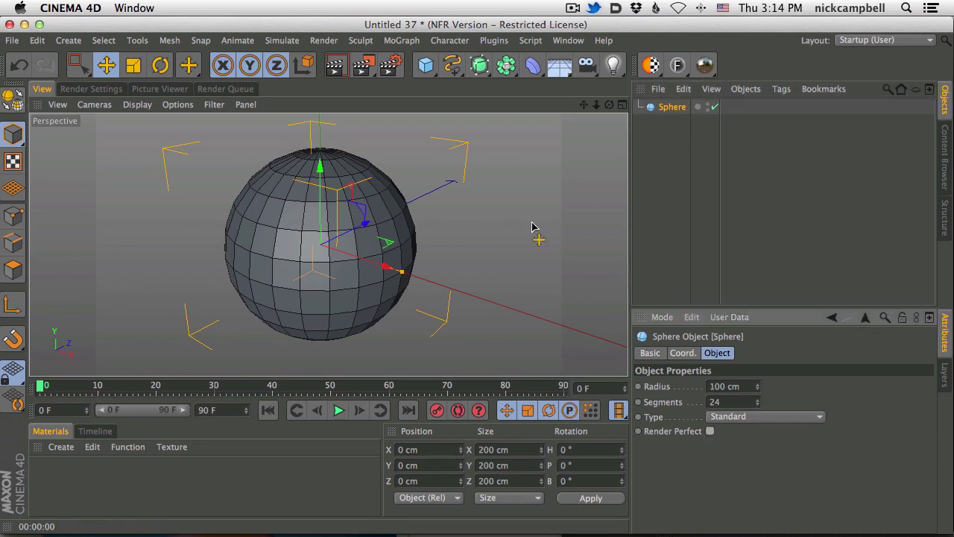
pyautogui.click(336, 64)
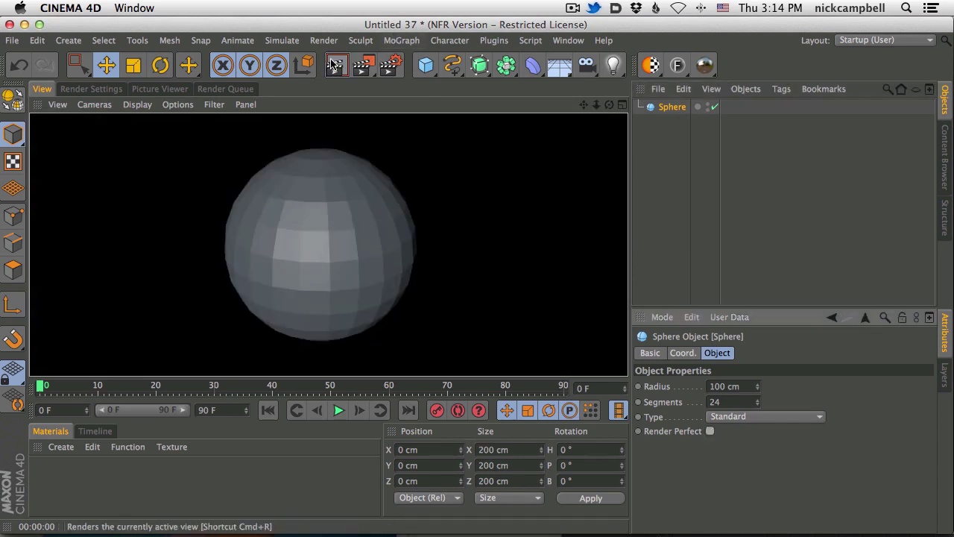
pyautogui.click(365, 313)
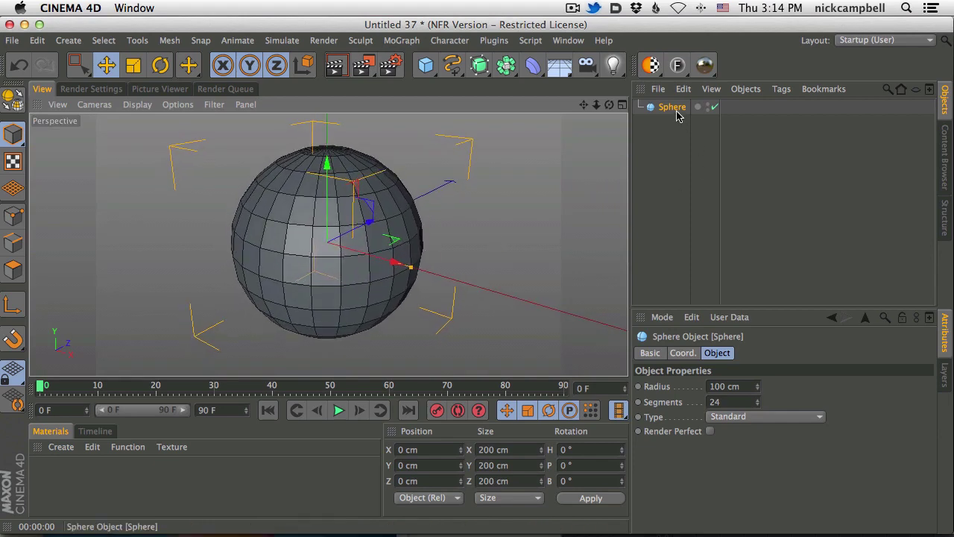
# - Set the sphere's segments to 30 and its type to Icosahedron
pyautogui.moveTo(757, 401)
pyautogui.mouseDown()
pyautogui.moveTo(757, 388)
pyautogui.moveTo(761, 401)
pyautogui.mouseUp()
pyautogui.click(742, 416)
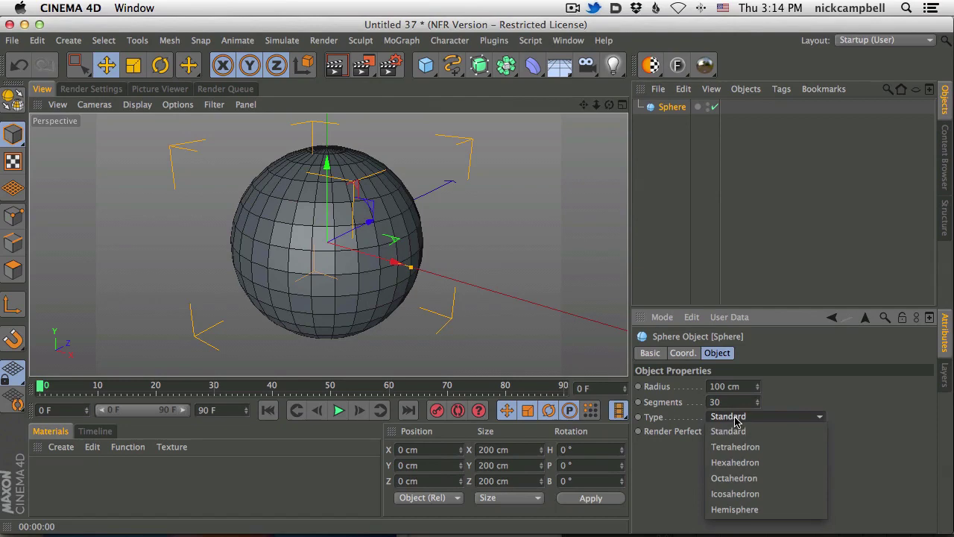
pyautogui.click(752, 493)
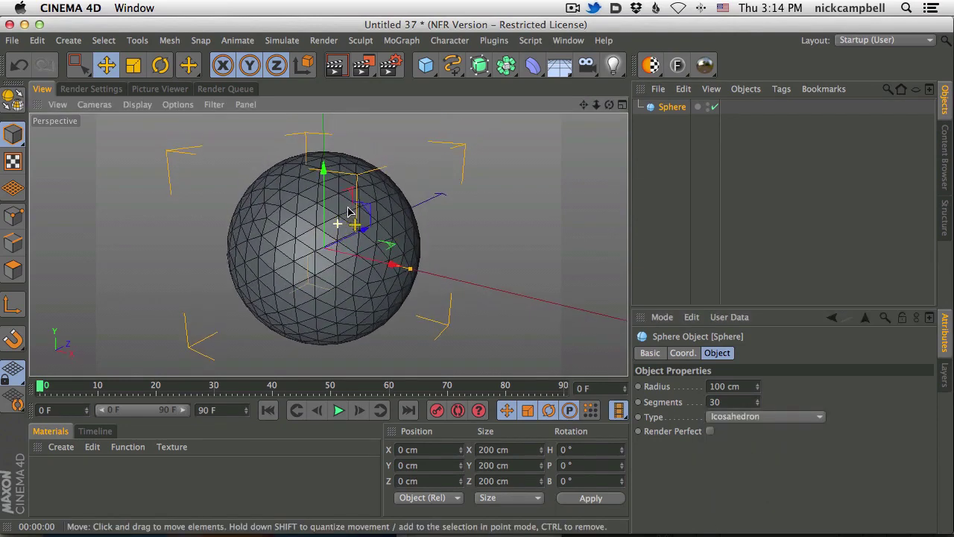
pyautogui.click(739, 417)
pyautogui.click(727, 495)
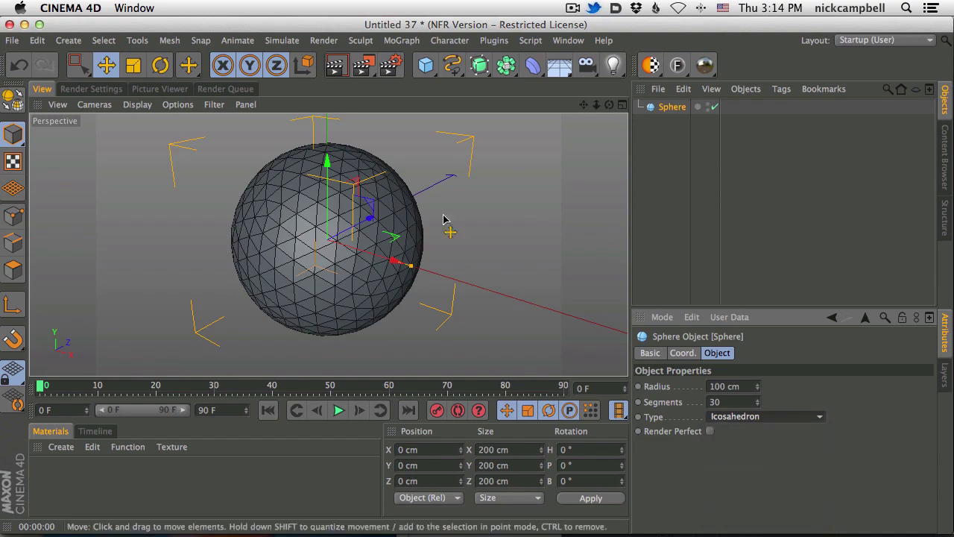
# - Render the icosahedron sphere and examine its triangular facets up close
pyautogui.click(336, 65)
pyautogui.keyDown('alt'); pyautogui.moveTo(360, 240); pyautogui.dragTo(419, 224, button='right'); pyautogui.keyUp('alt')
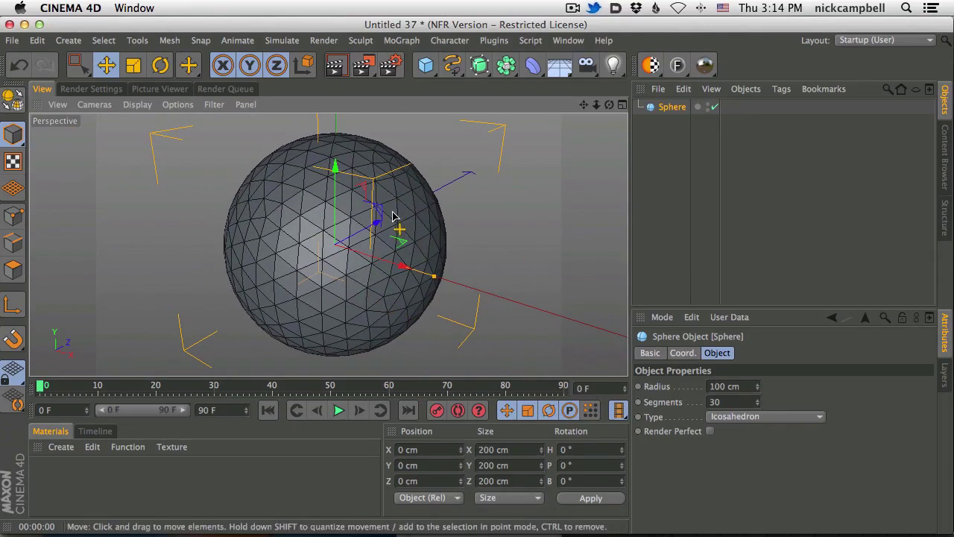
pyautogui.moveTo(393, 231)
pyautogui.keyDown('alt'); pyautogui.mouseDown(button='right')
pyautogui.moveTo(395, 242)
pyautogui.moveTo(386, 241)
pyautogui.mouseUp(button='right'); pyautogui.keyUp('alt')
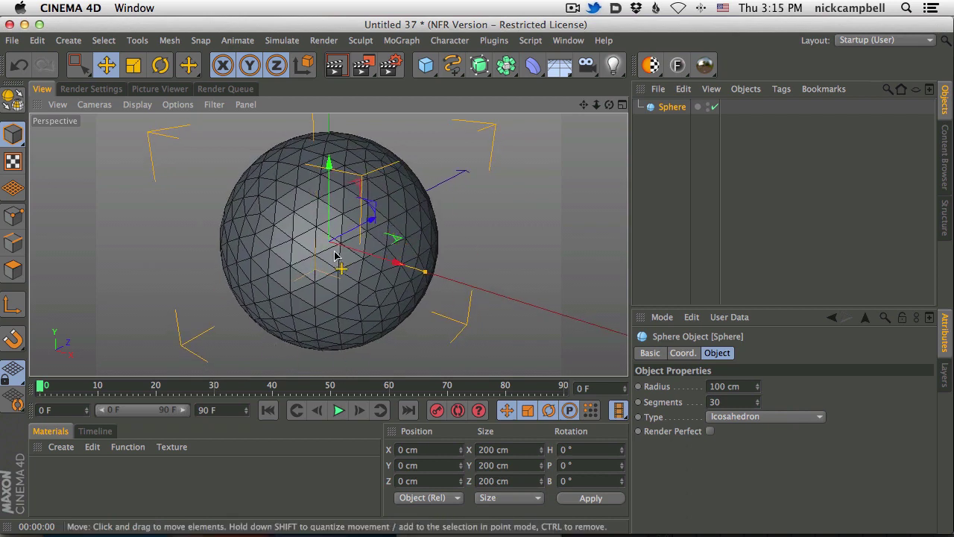
# - Add a Displacer deformer to the scene
pyautogui.scroll(1, 369, 233)
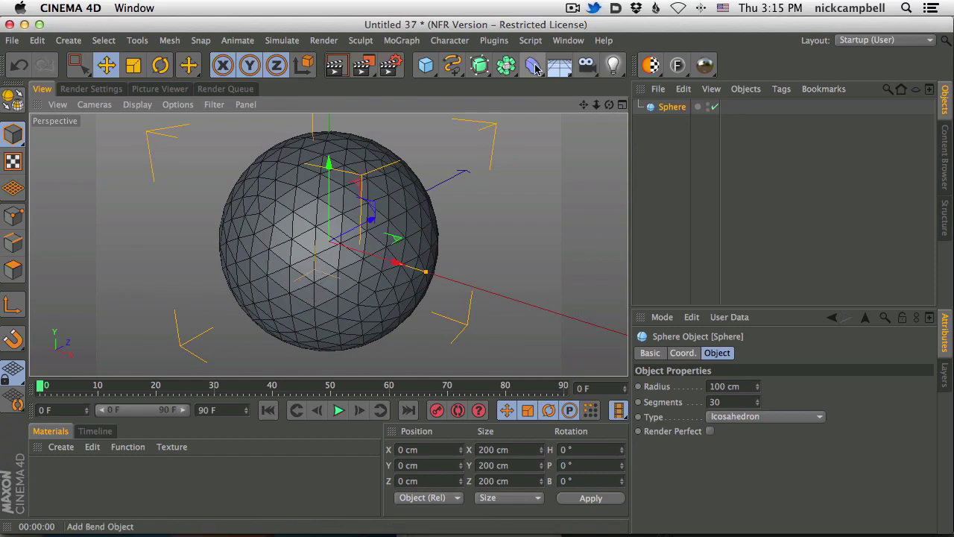
pyautogui.click(535, 69)
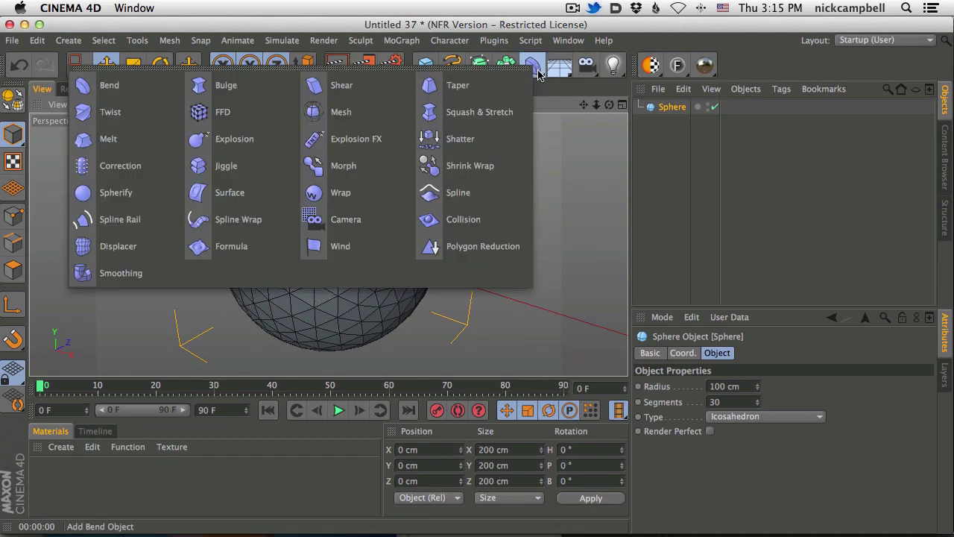
pyautogui.click(140, 246)
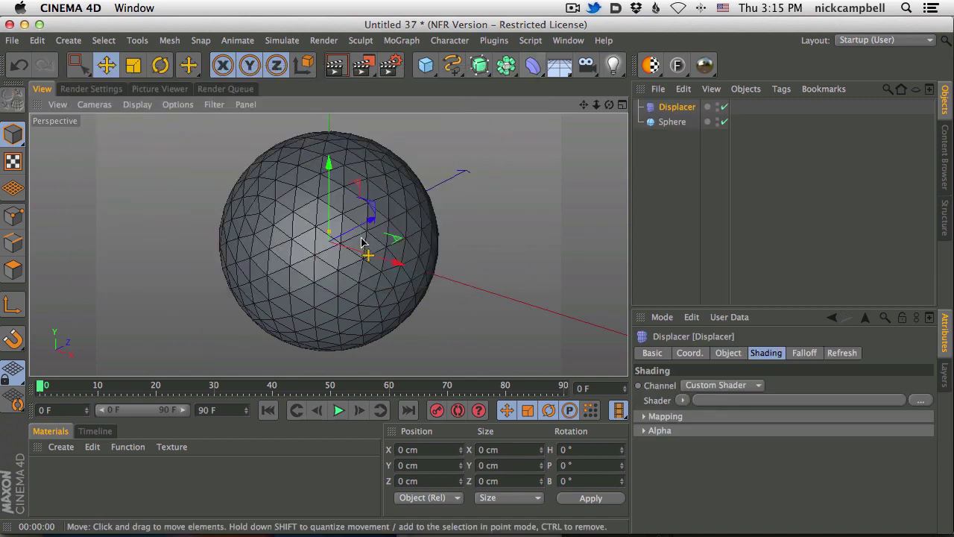
# - Make the Displacer a child of the sphere and load a Noise shader into its shading channel
pyautogui.click(681, 111)
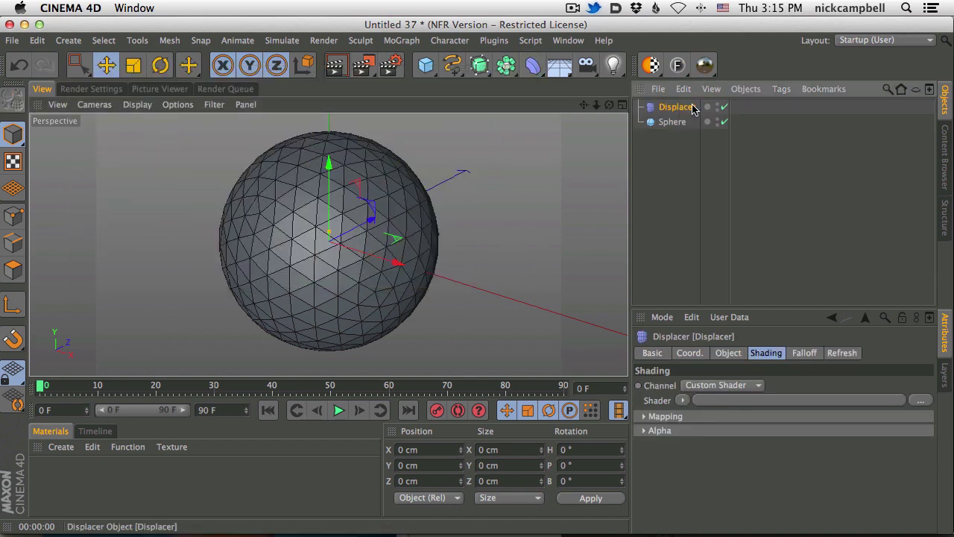
pyautogui.click(533, 65)
pyautogui.moveTo(677, 127); pyautogui.dragTo(677, 124)
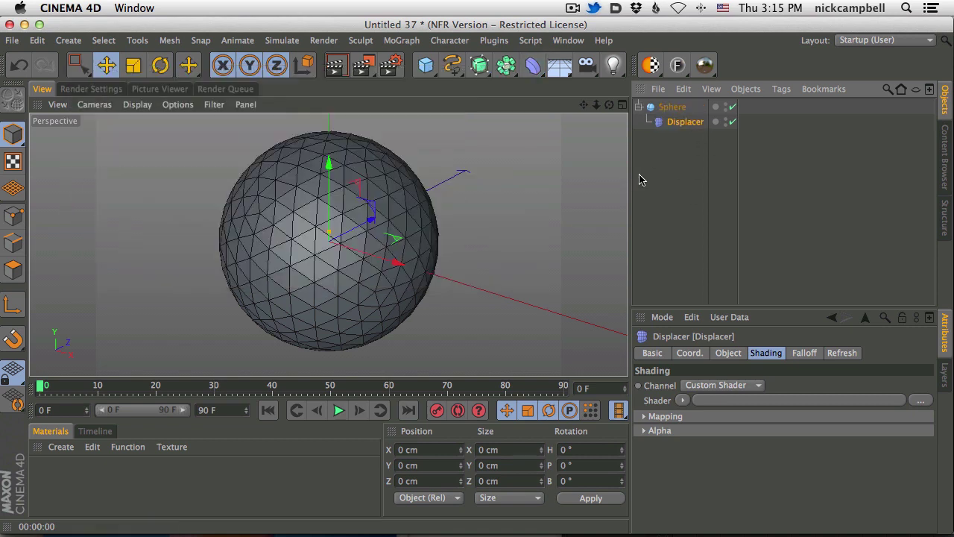
pyautogui.click(768, 359)
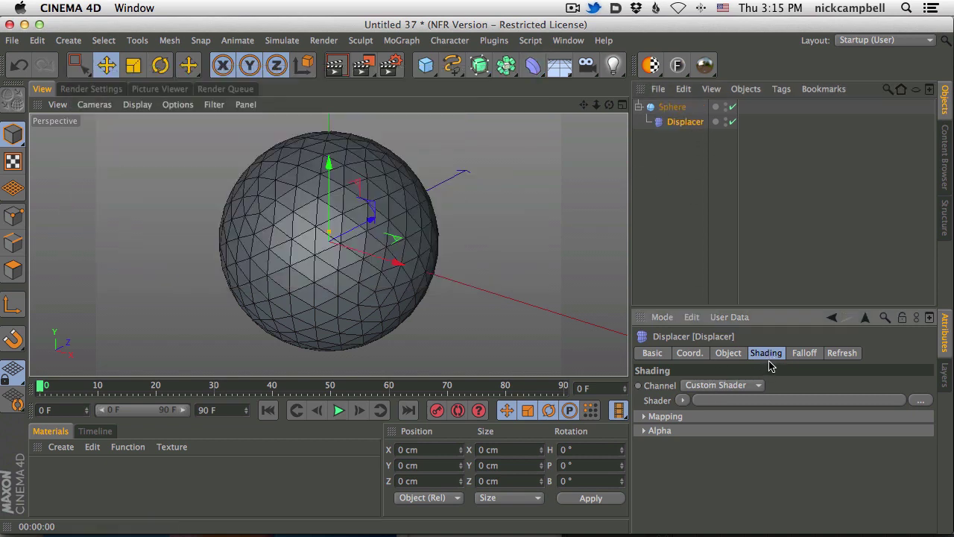
pyautogui.click(682, 401)
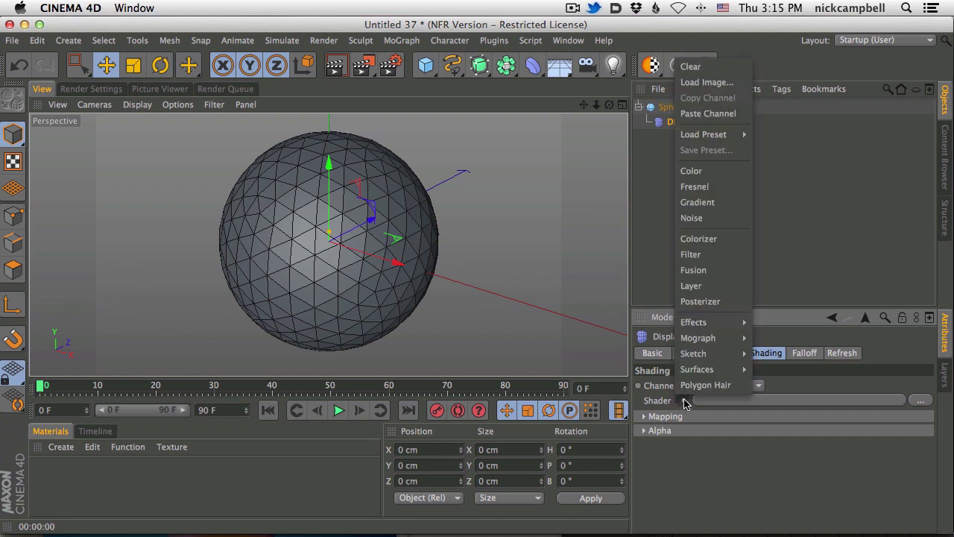
pyautogui.click(733, 221)
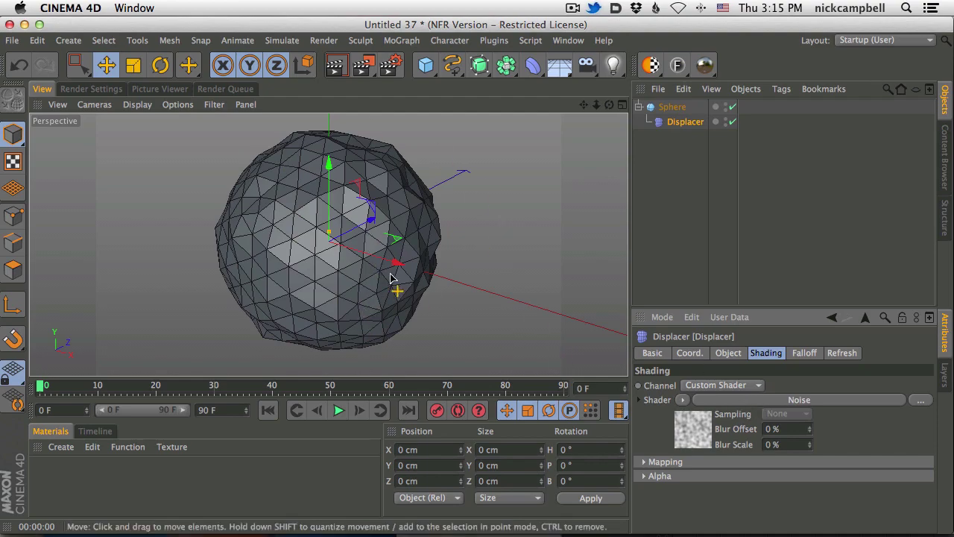
# - Render the displaced sphere and examine its irregular facets from several angles
pyautogui.moveTo(385, 264)
pyautogui.keyDown('alt'); pyautogui.mouseDown()
pyautogui.moveTo(300, 177)
pyautogui.moveTo(247, 219)
pyautogui.moveTo(581, 273)
pyautogui.moveTo(522, 224)
pyautogui.moveTo(437, 187)
pyautogui.moveTo(437, 241)
pyautogui.moveTo(380, 247)
pyautogui.moveTo(387, 251)
pyautogui.mouseUp(); pyautogui.keyUp('alt')
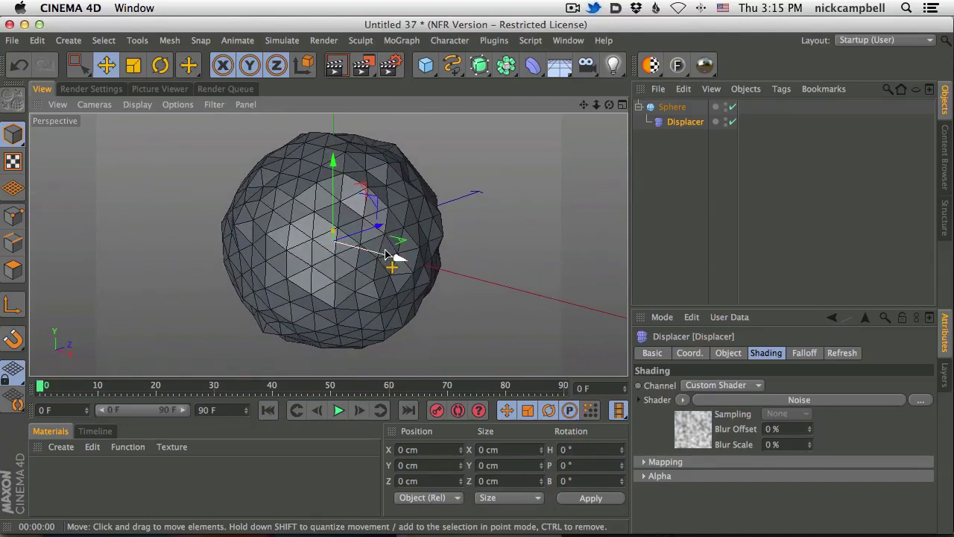
pyautogui.moveTo(362, 256)
pyautogui.keyDown('alt'); pyautogui.mouseDown(button='right')
pyautogui.moveTo(376, 250)
pyautogui.moveTo(356, 255)
pyautogui.mouseUp(button='right'); pyautogui.keyUp('alt')
pyautogui.click(338, 73)
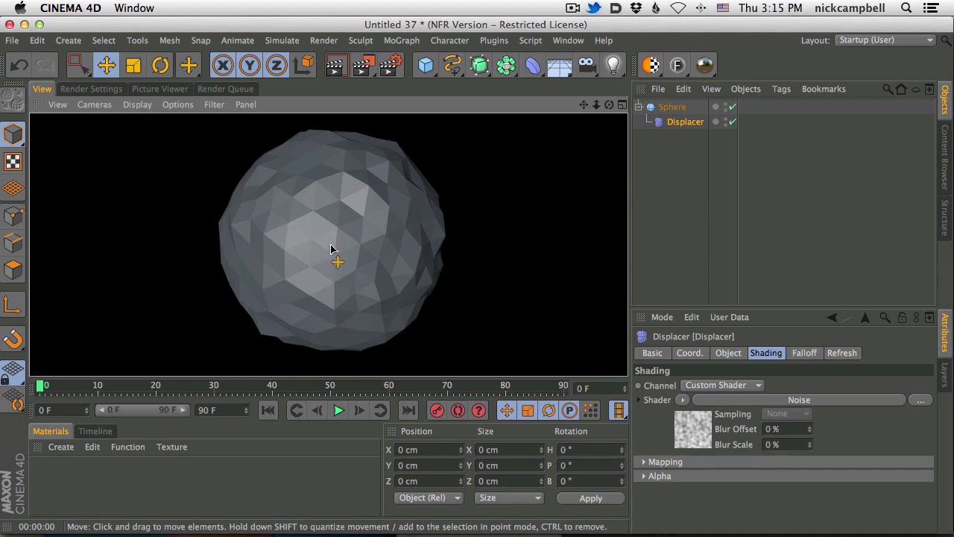
pyautogui.keyDown('alt'); pyautogui.moveTo(331, 248); pyautogui.dragTo(417, 223); pyautogui.keyUp('alt')
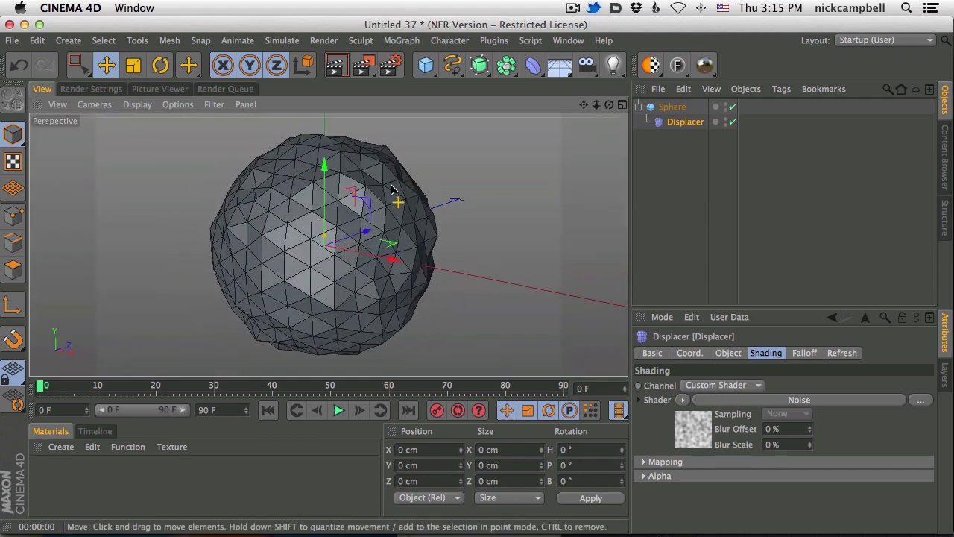
pyautogui.keyDown('alt'); pyautogui.moveTo(319, 222); pyautogui.dragTo(425, 220); pyautogui.keyUp('alt')
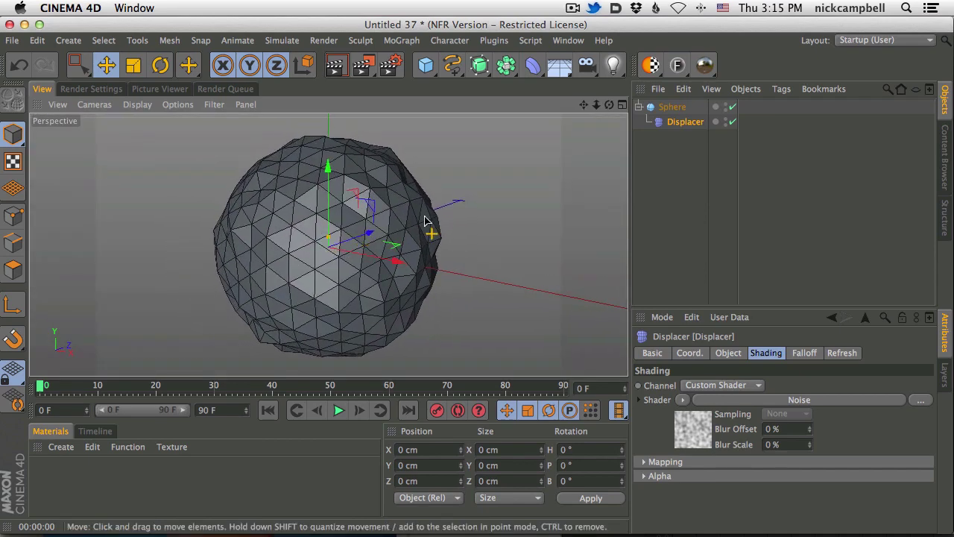
pyautogui.keyDown('alt'); pyautogui.moveTo(347, 264); pyautogui.dragTo(365, 275); pyautogui.keyUp('alt')
pyautogui.keyDown('alt'); pyautogui.moveTo(336, 145); pyautogui.dragTo(298, 253); pyautogui.keyUp('alt')
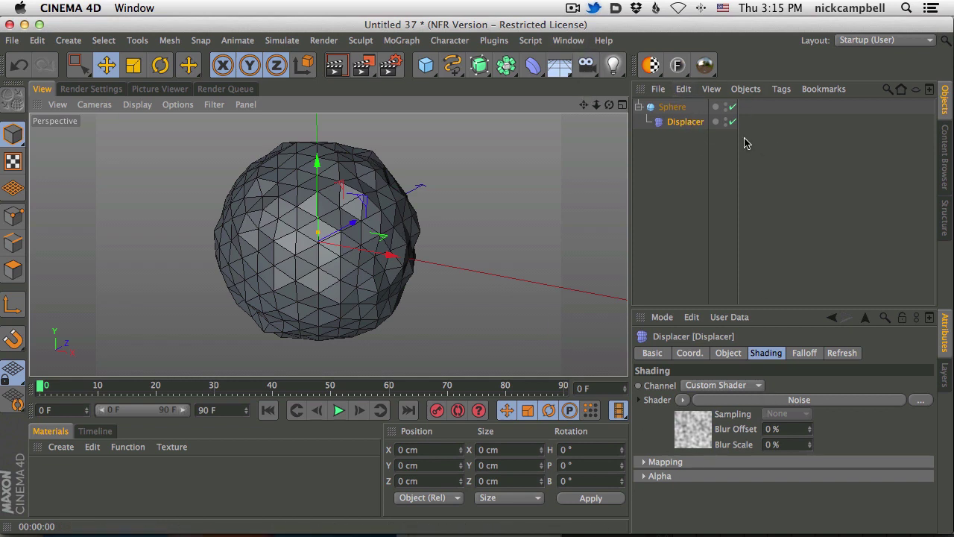
# - Add a Polygon Reduction deformer and place it under the sphere, below the Displacer
pyautogui.click(533, 64)
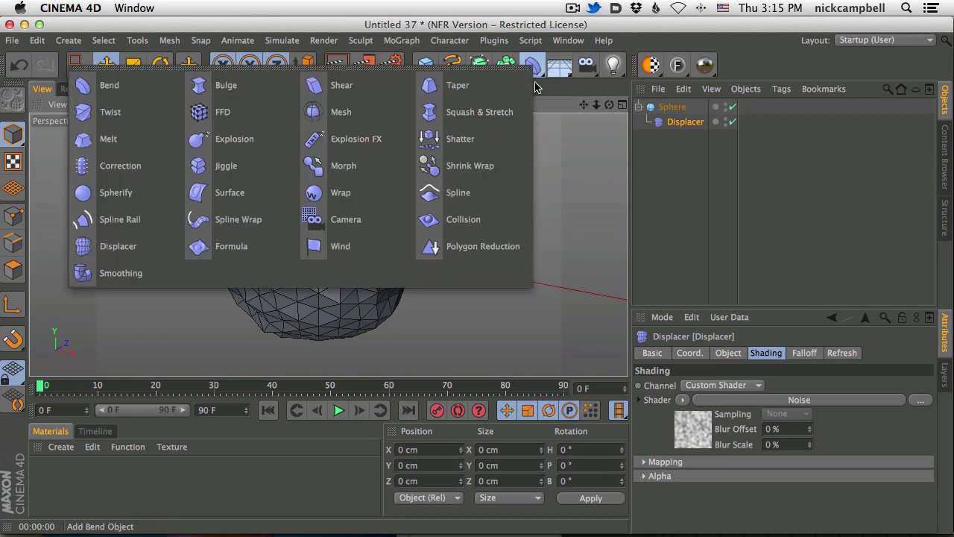
pyautogui.click(477, 250)
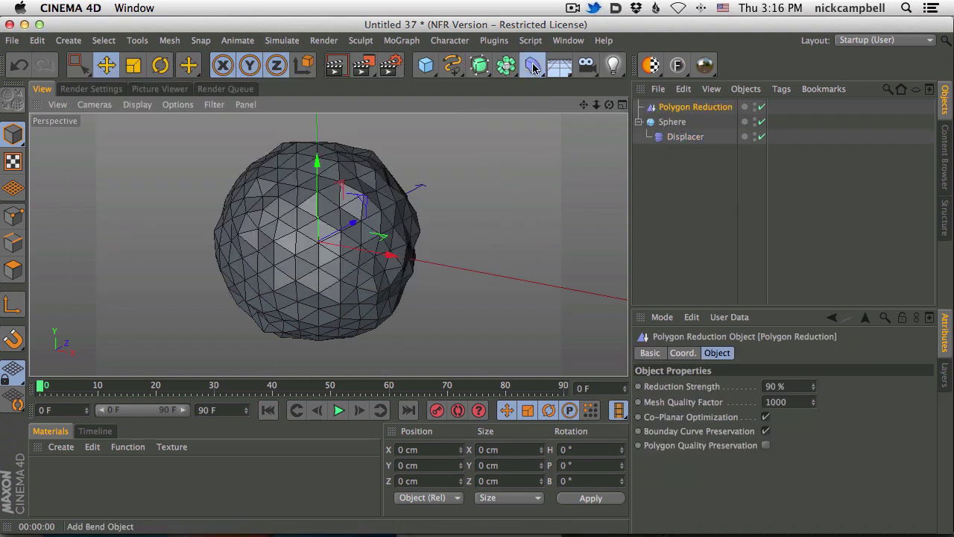
pyautogui.click(533, 65)
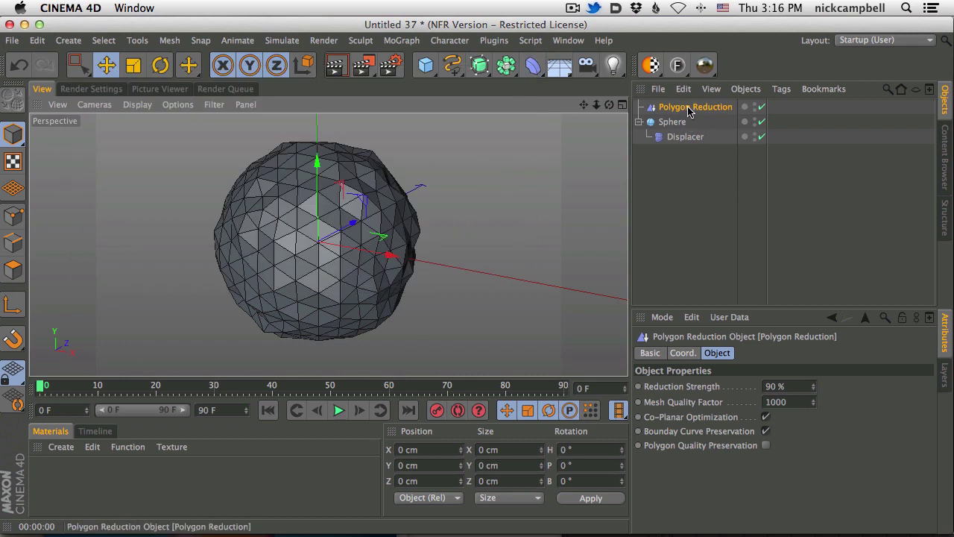
pyautogui.moveTo(689, 110); pyautogui.dragTo(710, 160)
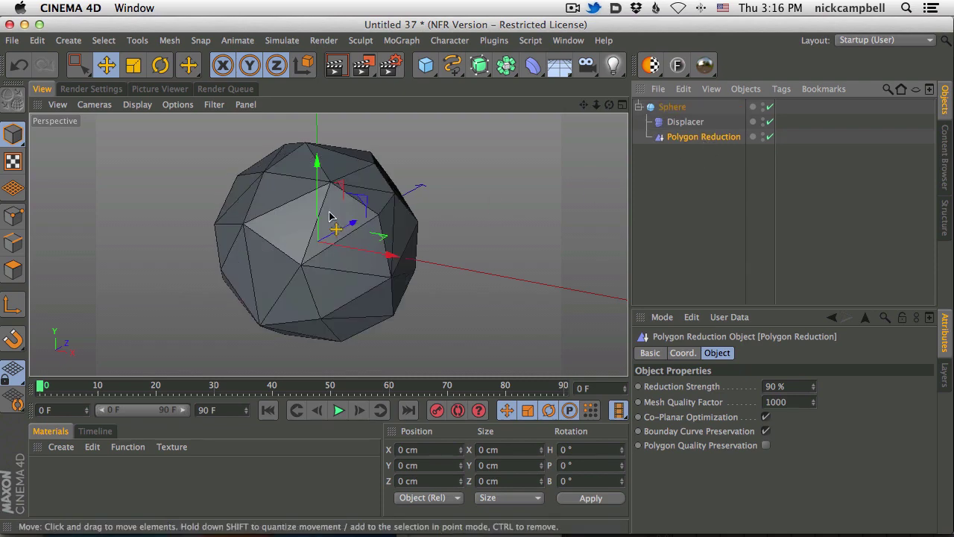
pyautogui.keyDown('alt'); pyautogui.moveTo(325, 240); pyautogui.dragTo(314, 261); pyautogui.keyUp('alt')
# - Set the Polygon Reduction's strength to 65 % and render the view
pyautogui.moveTo(813, 389); pyautogui.dragTo(796, 385)
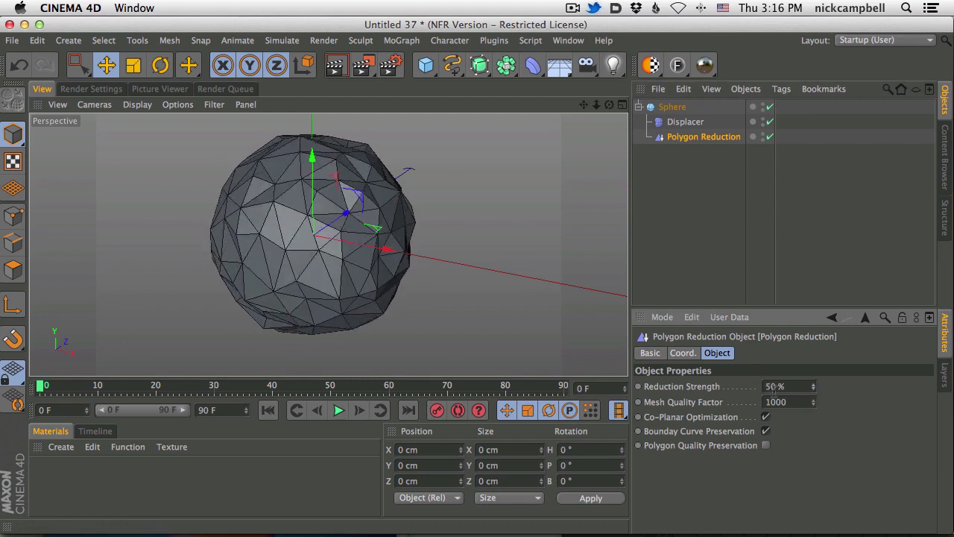
pyautogui.moveTo(813, 393)
pyautogui.mouseDown()
pyautogui.moveTo(813, 416)
pyautogui.moveTo(812, 390)
pyautogui.mouseUp()
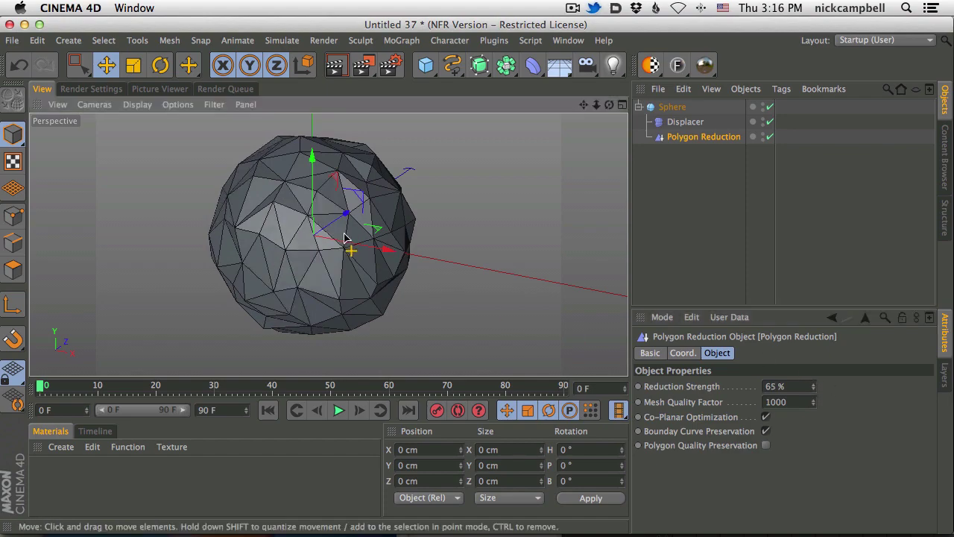
pyautogui.keyDown('alt'); pyautogui.moveTo(352, 251); pyautogui.dragTo(354, 183); pyautogui.keyUp('alt')
pyautogui.click(337, 67)
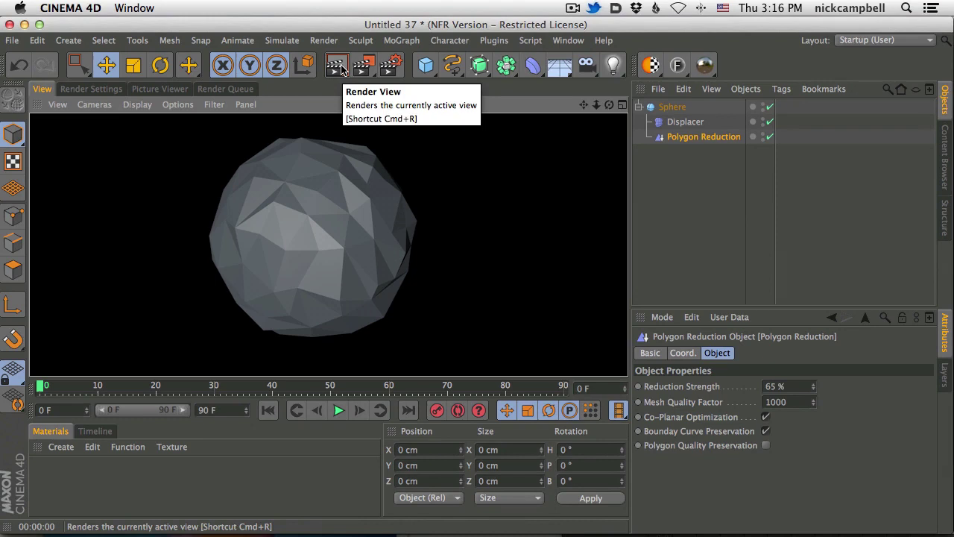
pyautogui.click(330, 256)
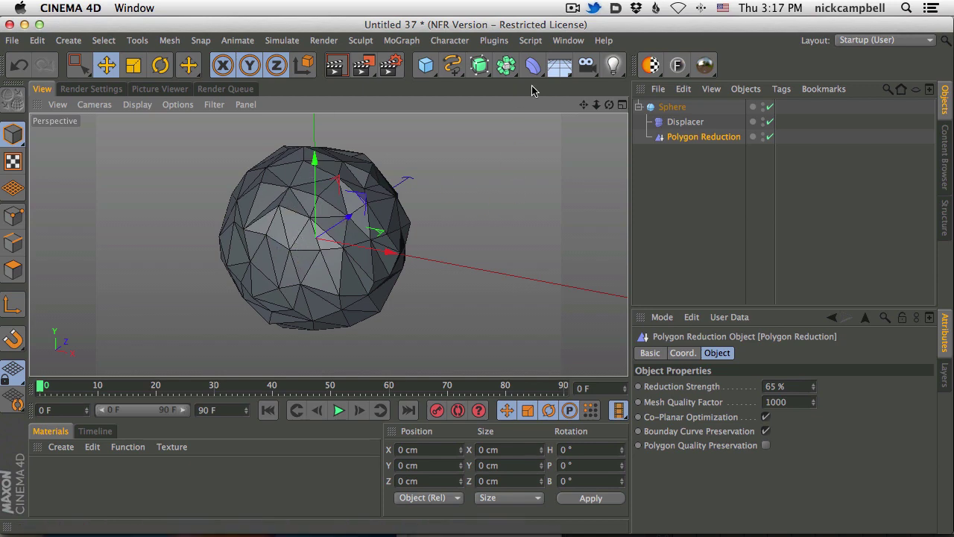
# - Add a Landscape object stretched to about 513 cm high and raised to about 111 cm in Y
pyautogui.moveTo(426, 65); pyautogui.dragTo(729, 167)
pyautogui.scroll(-3, 342, 264)
pyautogui.keyDown('alt'); pyautogui.moveTo(342, 260); pyautogui.dragTo(445, 236, button='right'); pyautogui.keyUp('alt')
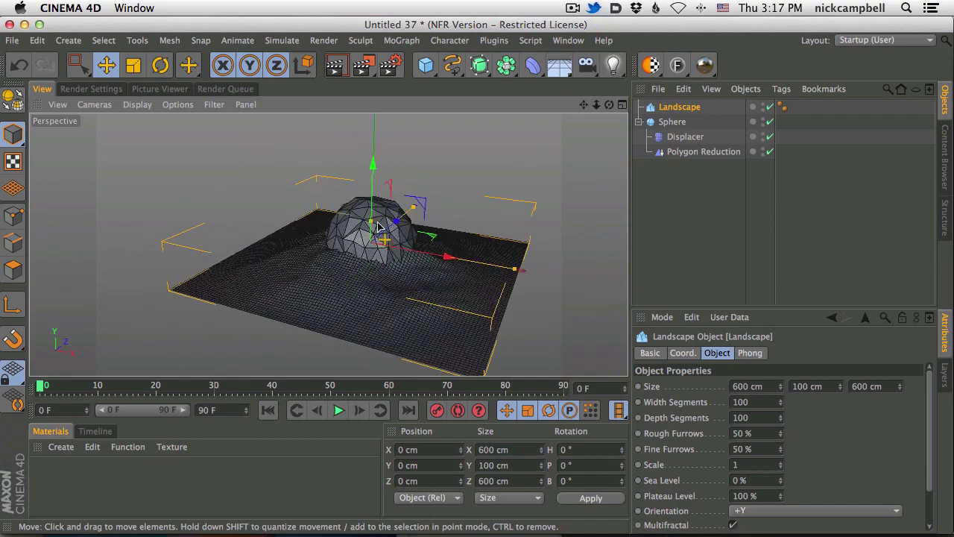
pyautogui.moveTo(374, 222); pyautogui.dragTo(382, 119)
pyautogui.keyDown('alt'); pyautogui.moveTo(371, 256); pyautogui.dragTo(347, 215, button='middle'); pyautogui.keyUp('alt')
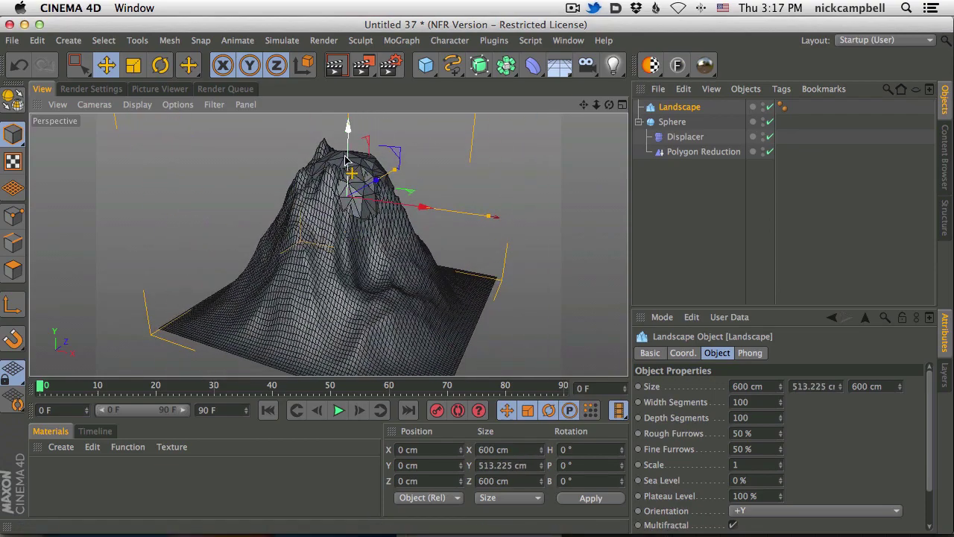
pyautogui.moveTo(347, 161); pyautogui.dragTo(352, 104)
pyautogui.keyDown('alt'); pyautogui.moveTo(371, 246); pyautogui.dragTo(388, 271, button='middle'); pyautogui.keyUp('alt')
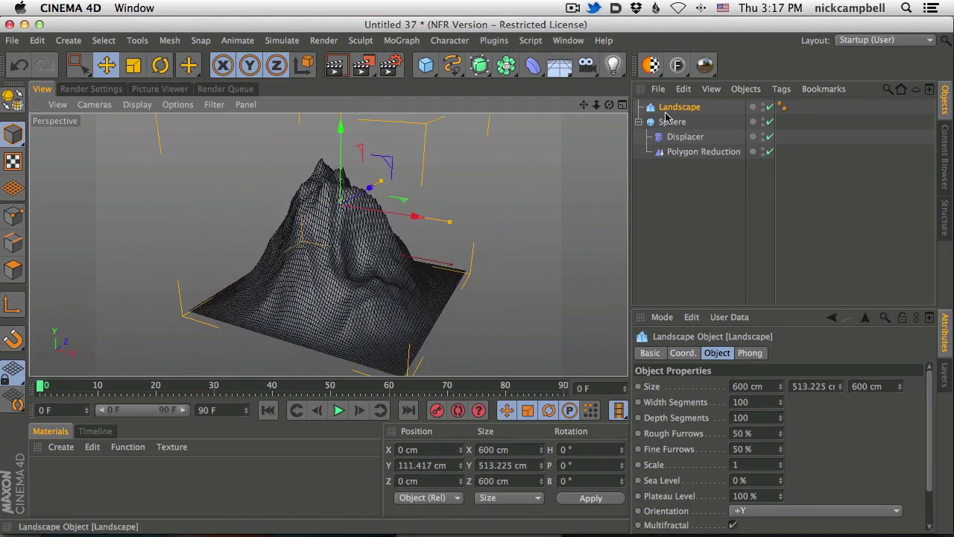
# - Move the Displacer and Polygon Reduction from the sphere to the Landscape and delete the Landscape's Phong tag
pyautogui.click(685, 136)
pyautogui.keyDown('shift'); pyautogui.click(693, 152); pyautogui.keyUp('shift')
pyautogui.moveTo(688, 137); pyautogui.dragTo(689, 108)
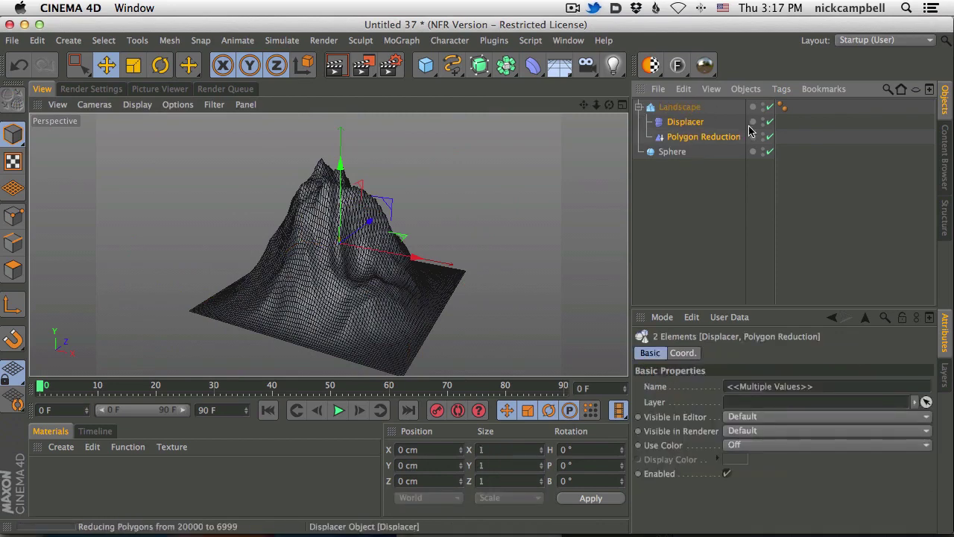
pyautogui.click(783, 107)
pyautogui.press('Delete')
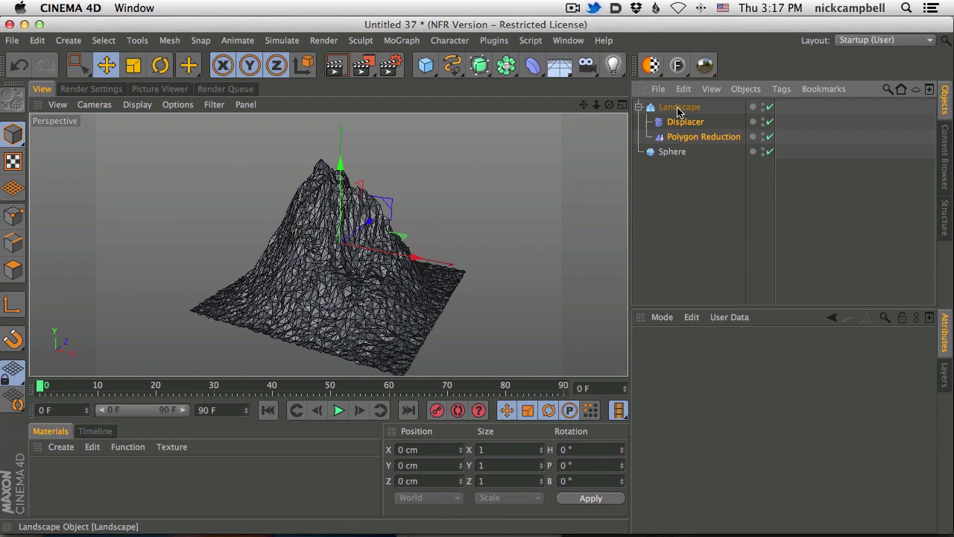
# - Set the reduction strength of the Landscape's Polygon Reduction to 69 %
pyautogui.click(683, 108)
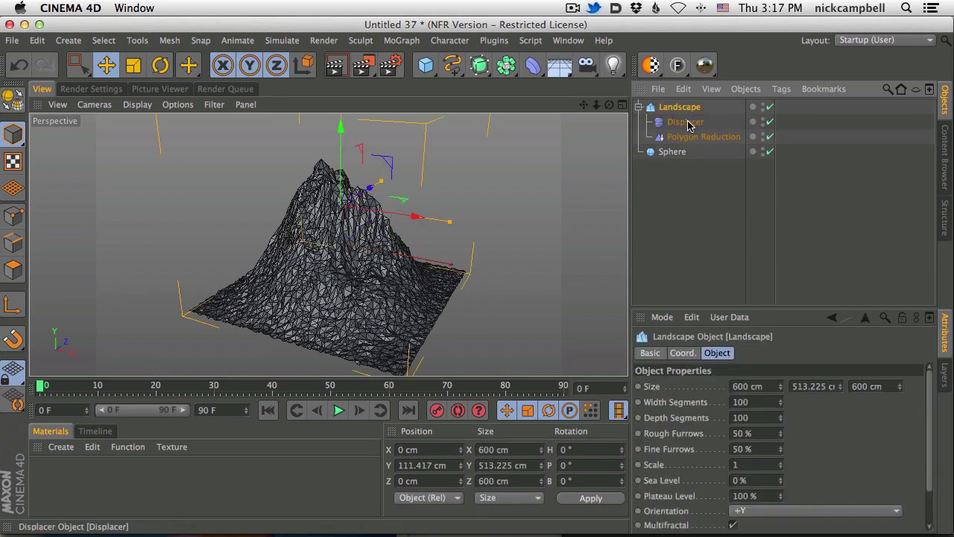
pyautogui.click(698, 138)
pyautogui.moveTo(814, 386)
pyautogui.mouseDown()
pyautogui.moveTo(825, 328)
pyautogui.moveTo(823, 356)
pyautogui.mouseUp()
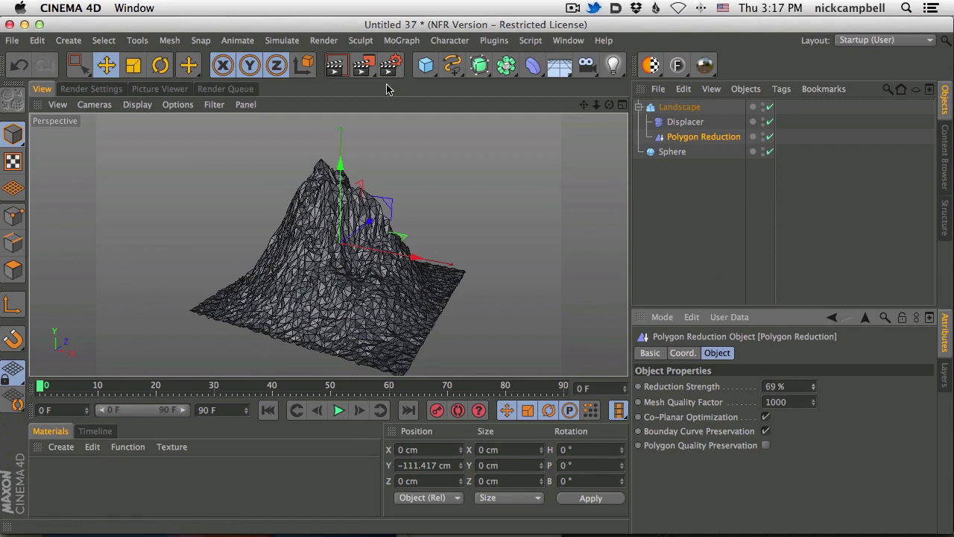
# - Render the faceted landscape, then examine its mesh from other angles and review its two deformers
pyautogui.click(336, 65)
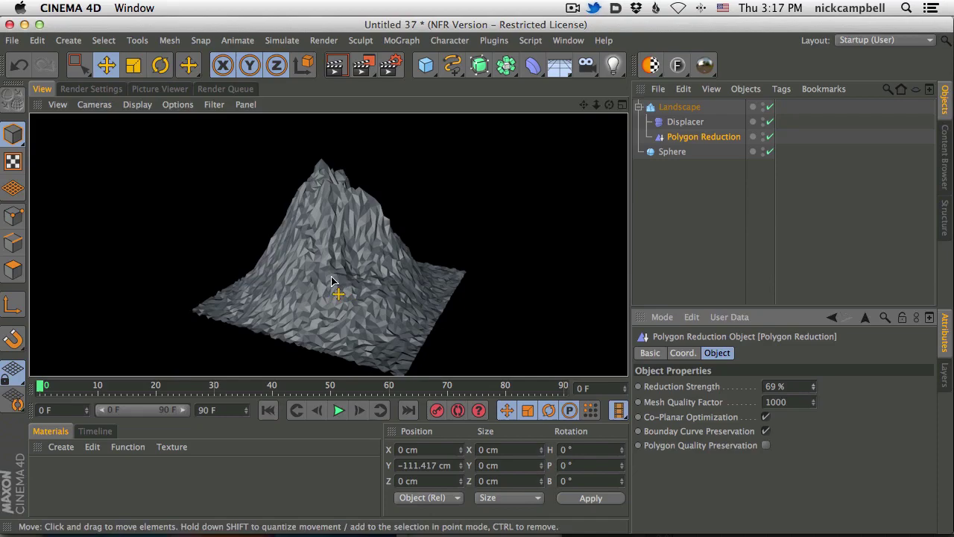
pyautogui.moveTo(328, 274)
pyautogui.keyDown('alt'); pyautogui.mouseDown()
pyautogui.moveTo(576, 257)
pyautogui.moveTo(677, 262)
pyautogui.mouseUp(); pyautogui.keyUp('alt')
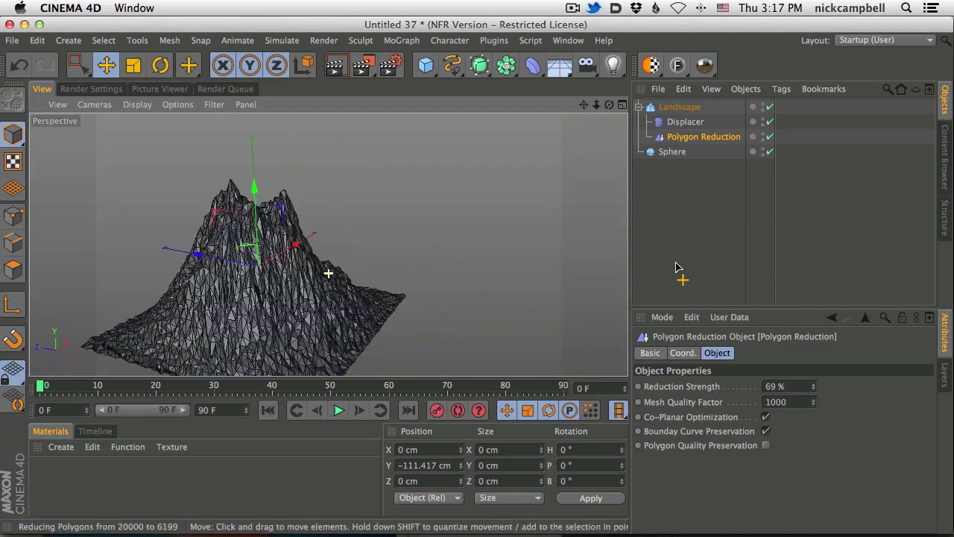
pyautogui.keyDown('alt'); pyautogui.moveTo(252, 302); pyautogui.dragTo(401, 248, button='middle'); pyautogui.keyUp('alt')
pyautogui.moveTo(401, 254)
pyautogui.keyDown('alt'); pyautogui.mouseDown()
pyautogui.moveTo(373, 251)
pyautogui.moveTo(376, 280)
pyautogui.moveTo(375, 270)
pyautogui.moveTo(343, 266)
pyautogui.moveTo(360, 259)
pyautogui.moveTo(317, 287)
pyautogui.moveTo(230, 294)
pyautogui.moveTo(366, 260)
pyautogui.moveTo(355, 296)
pyautogui.moveTo(323, 330)
pyautogui.moveTo(350, 309)
pyautogui.mouseUp(); pyautogui.keyUp('alt')
pyautogui.click(685, 122)
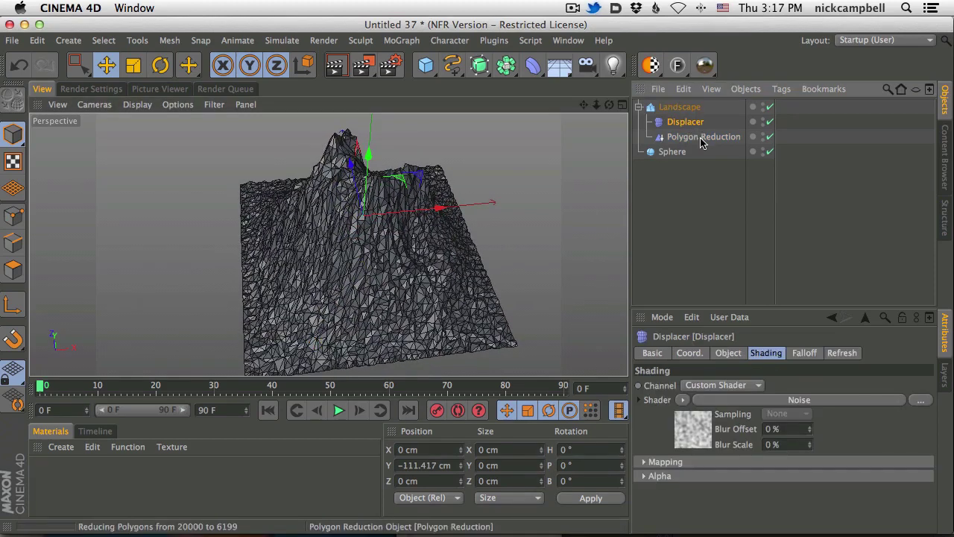
pyautogui.click(689, 138)
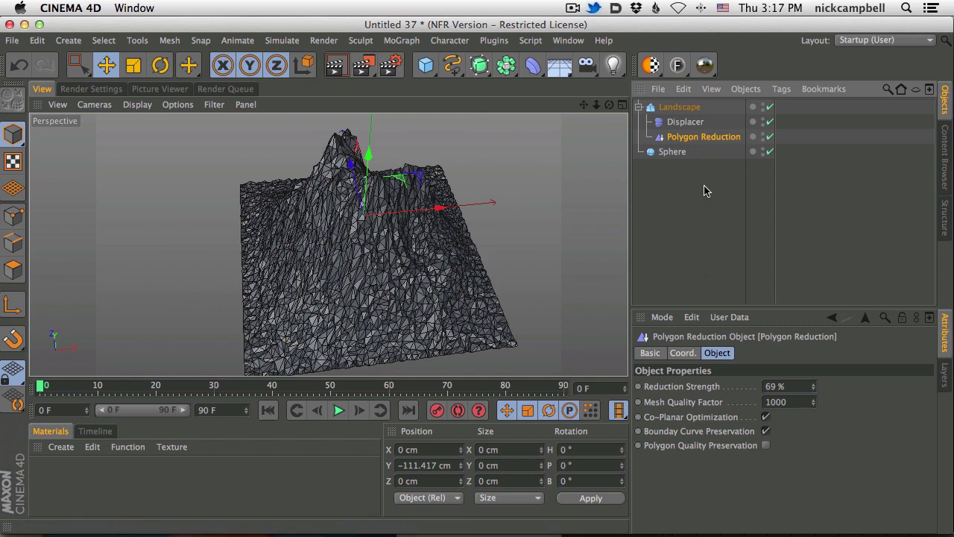
# - Delete the Landscape together with its Displacer and Polygon Reduction, and select the remaining sphere
pyautogui.click(677, 106)
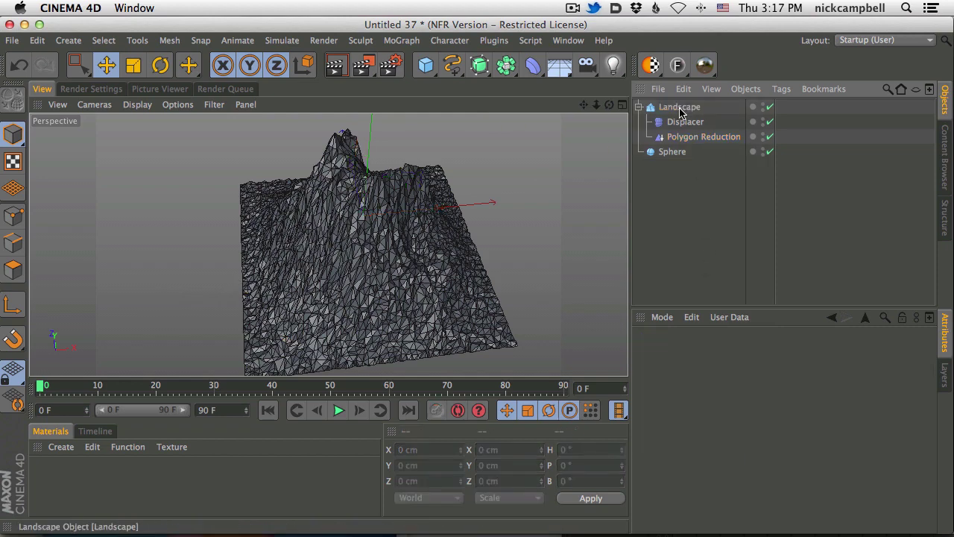
pyautogui.press('Delete')
pyautogui.click(675, 106)
pyautogui.keyDown('alt'); pyautogui.moveTo(365, 221); pyautogui.dragTo(422, 208, button='right'); pyautogui.keyUp('alt')
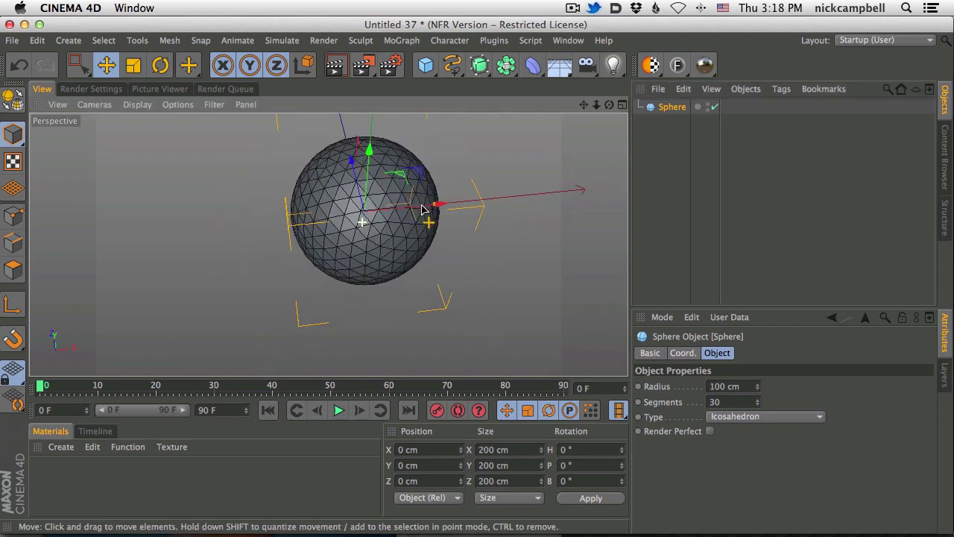
pyautogui.keyDown('alt'); pyautogui.moveTo(422, 208); pyautogui.dragTo(397, 119); pyautogui.keyUp('alt')
pyautogui.keyDown('alt'); pyautogui.moveTo(368, 258); pyautogui.dragTo(343, 226, button='middle'); pyautogui.keyUp('alt')
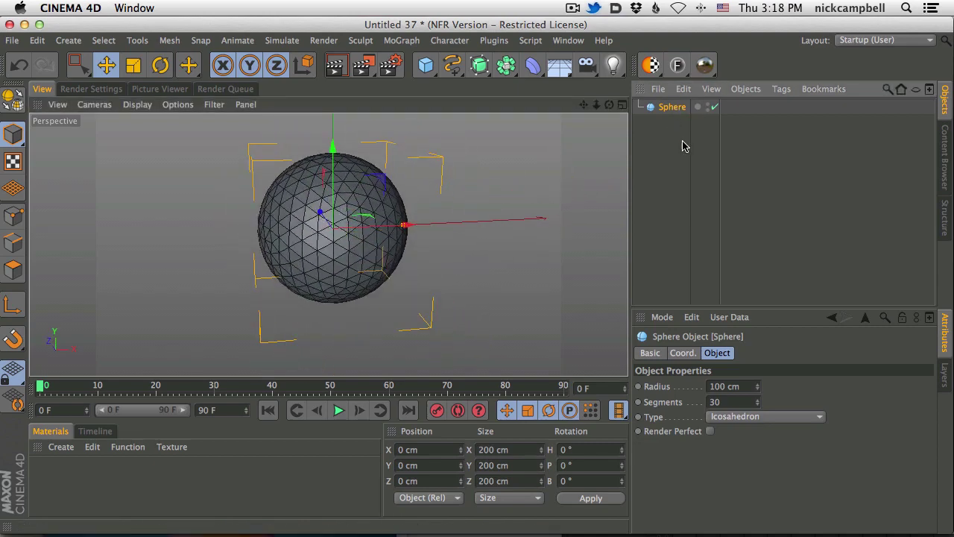
# - Add a Connect object as the parent of the selected sphere
pyautogui.click(479, 66)
pyautogui.click(507, 65)
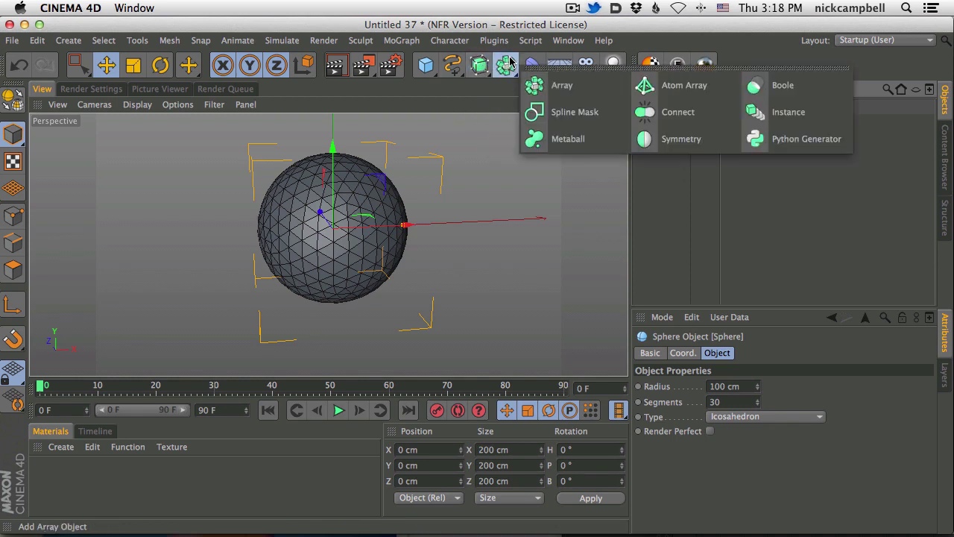
pyautogui.keyDown('alt'); pyautogui.click(677, 114); pyautogui.keyUp('alt')
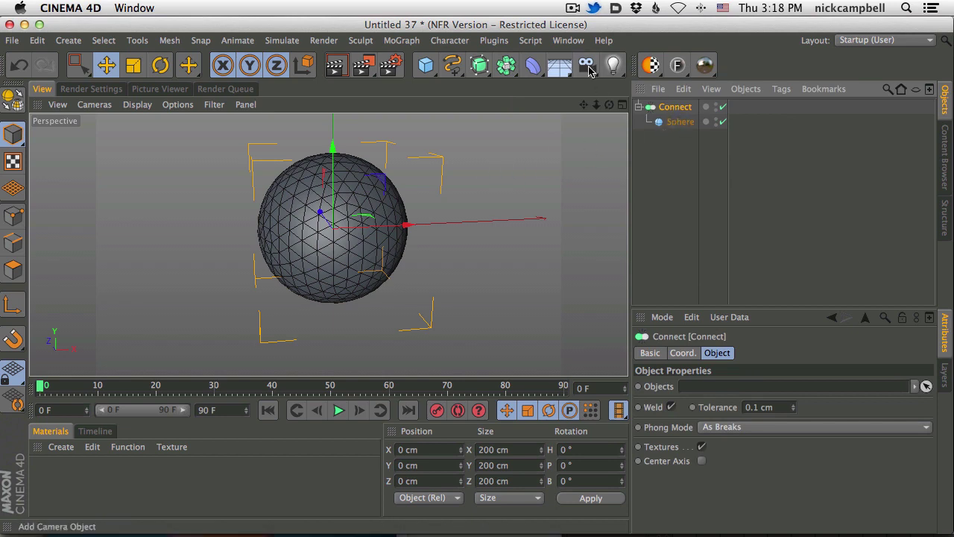
pyautogui.keyDown('alt'); pyautogui.moveTo(328, 241); pyautogui.dragTo(343, 224, button='right'); pyautogui.keyUp('alt')
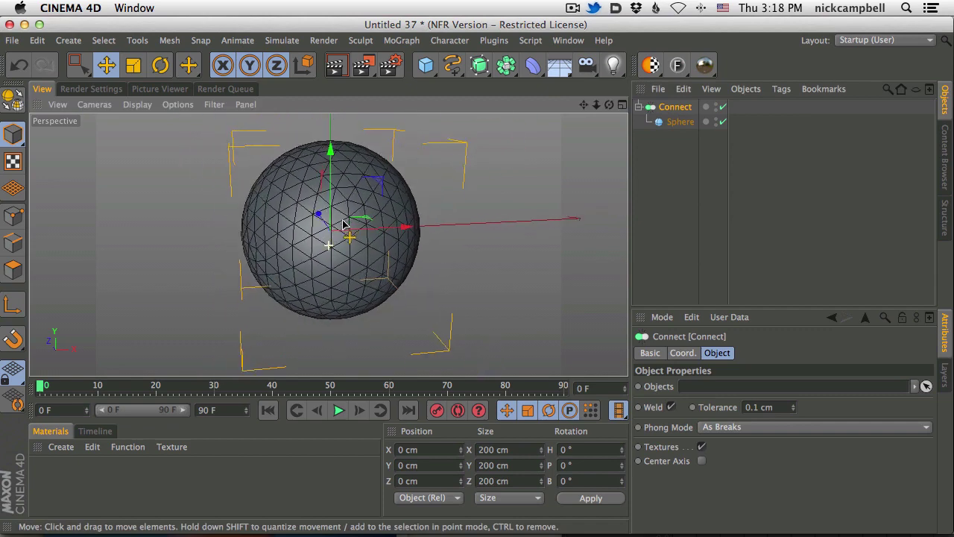
# - Set the Connect object's weld tolerance to 23.1 cm and render the welded sphere
pyautogui.keyDown('alt'); pyautogui.moveTo(343, 224); pyautogui.dragTo(332, 237, button='middle'); pyautogui.keyUp('alt')
pyautogui.scroll(4, 334, 237)
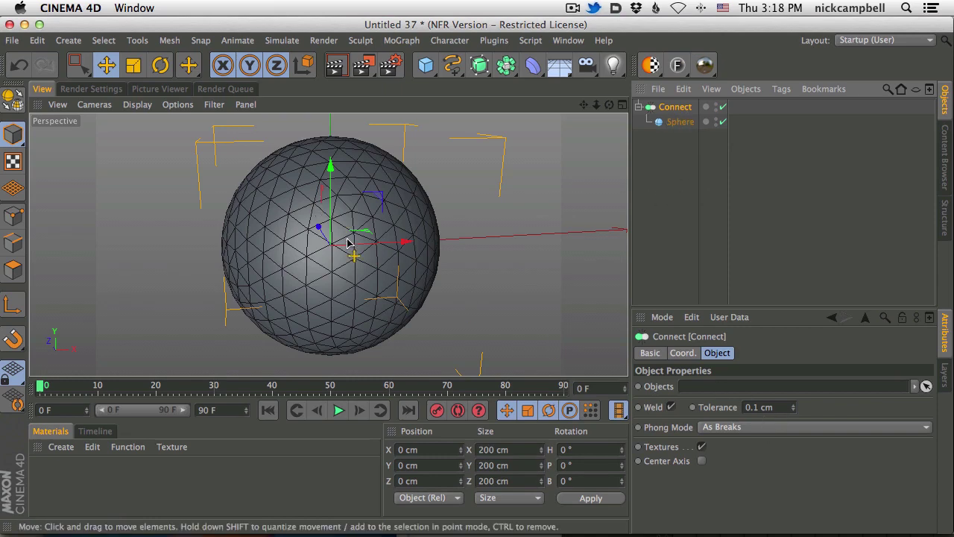
pyautogui.moveTo(347, 244)
pyautogui.keyDown('alt'); pyautogui.mouseDown()
pyautogui.moveTo(300, 239)
pyautogui.moveTo(363, 247)
pyautogui.mouseUp(); pyautogui.keyUp('alt')
pyautogui.moveTo(794, 407)
pyautogui.mouseDown()
pyautogui.moveTo(798, 378)
pyautogui.moveTo(797, 396)
pyautogui.mouseUp()
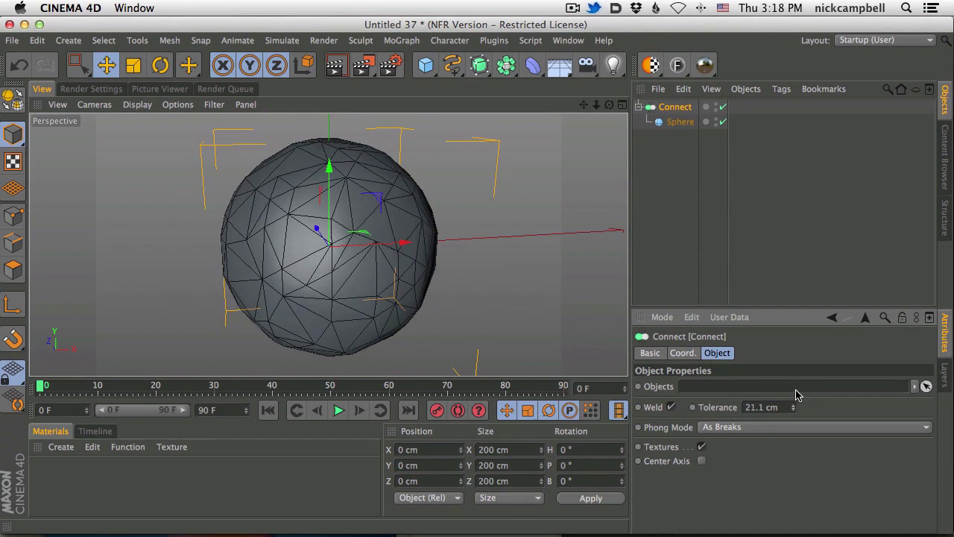
pyautogui.moveTo(796, 390)
pyautogui.mouseDown()
pyautogui.moveTo(794, 407)
pyautogui.moveTo(798, 393)
pyautogui.mouseUp()
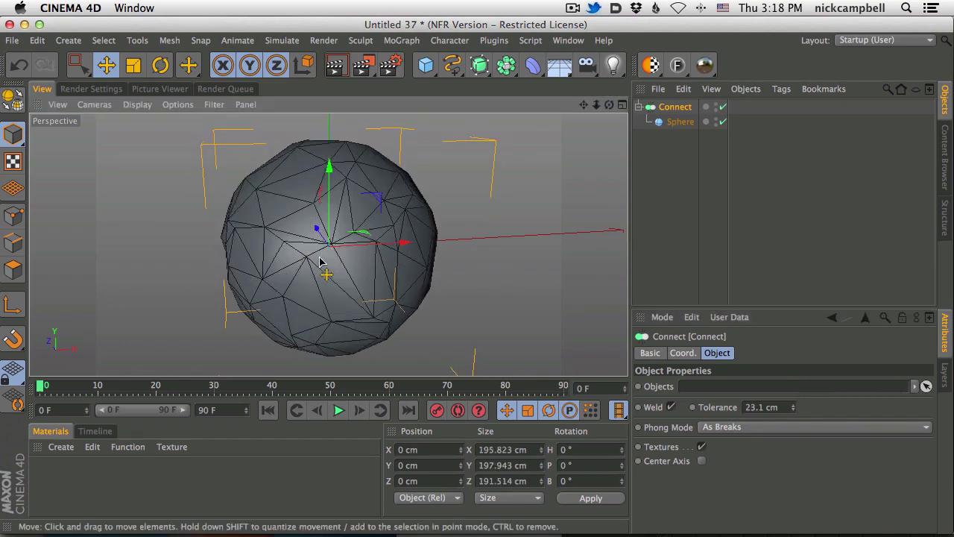
pyautogui.keyDown('alt'); pyautogui.moveTo(354, 238); pyautogui.dragTo(385, 222); pyautogui.keyUp('alt')
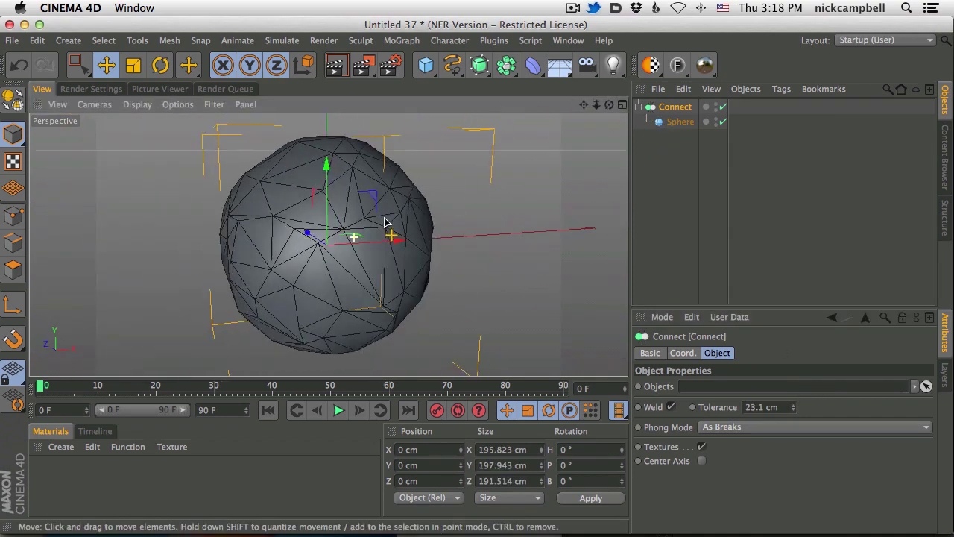
pyautogui.click(336, 65)
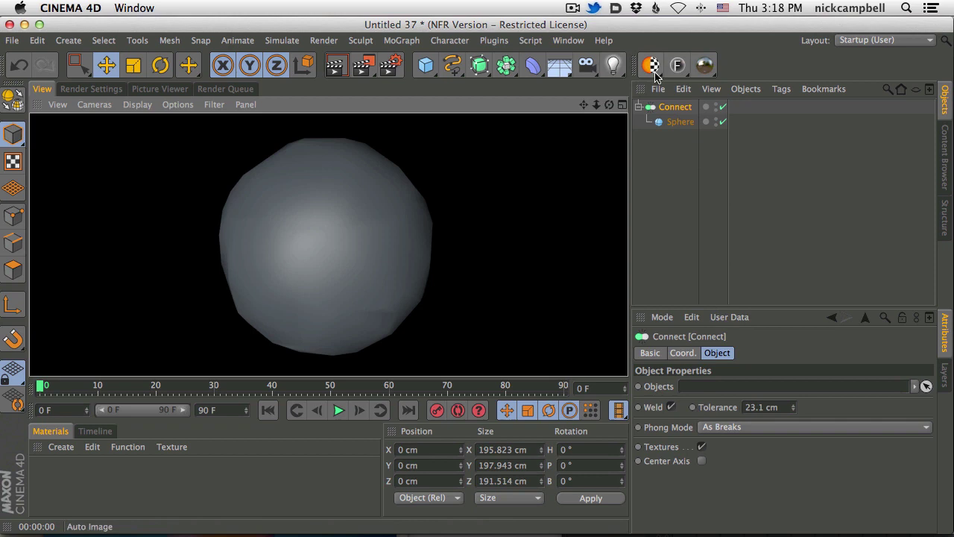
# - Add a temporary standard sphere to inspect its Phong tag, and delete that sphere again
pyautogui.click(426, 66)
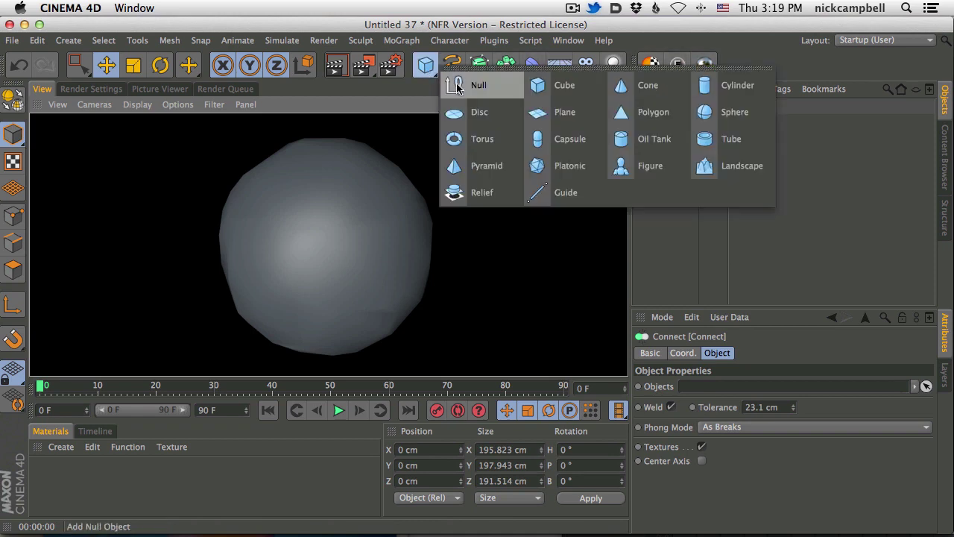
pyautogui.click(729, 113)
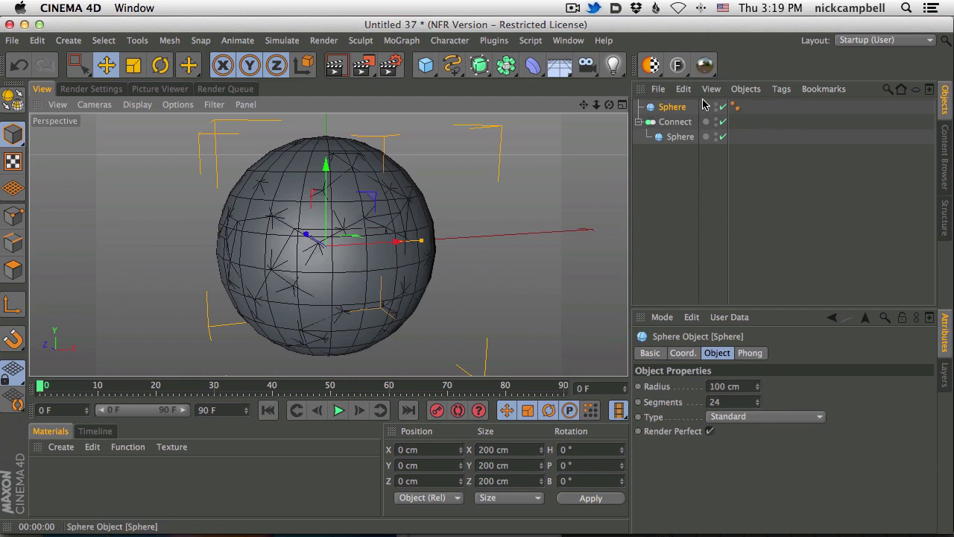
pyautogui.click(736, 108)
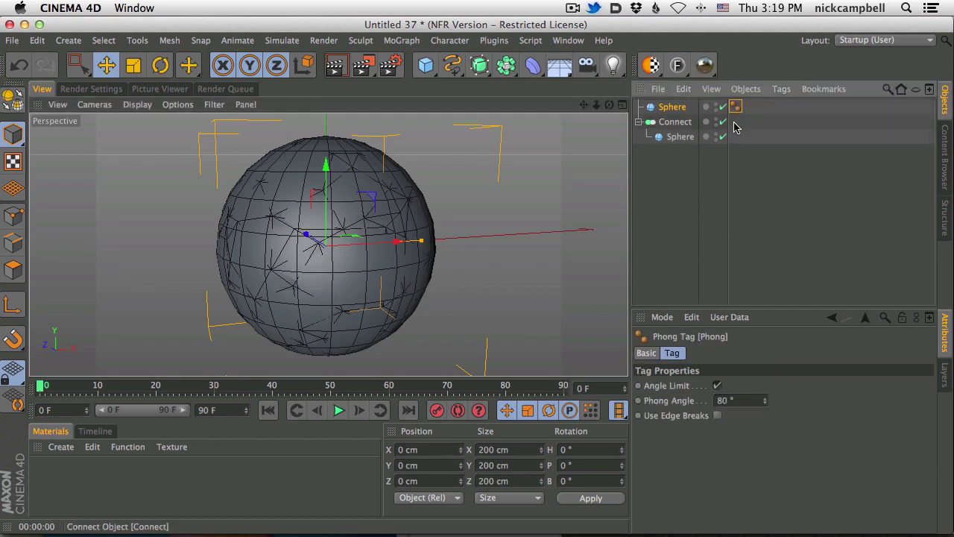
pyautogui.click(672, 109)
pyautogui.press('Delete')
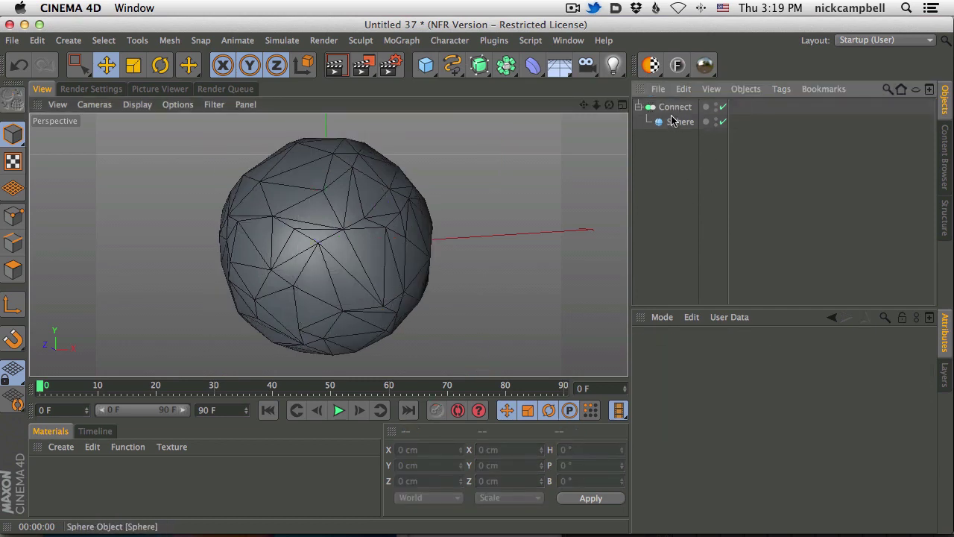
# - Render the welded sphere's smooth shading, then set the Connect object's Phong Mode to Manual
pyautogui.click(681, 123)
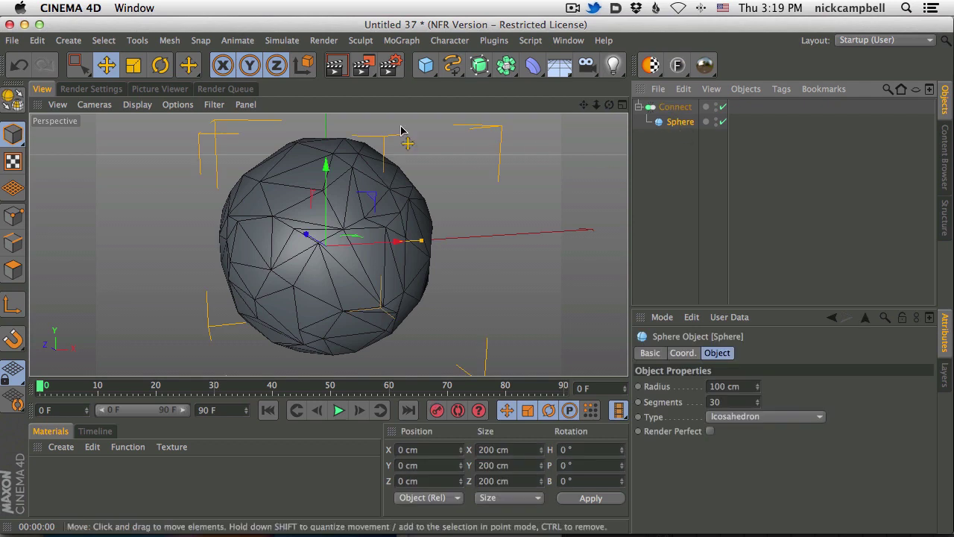
pyautogui.click(337, 67)
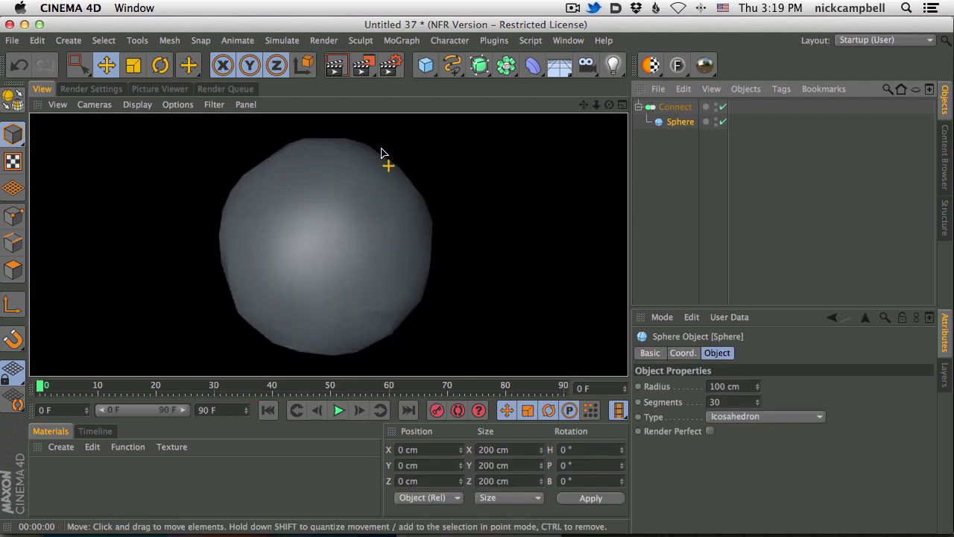
pyautogui.click(674, 108)
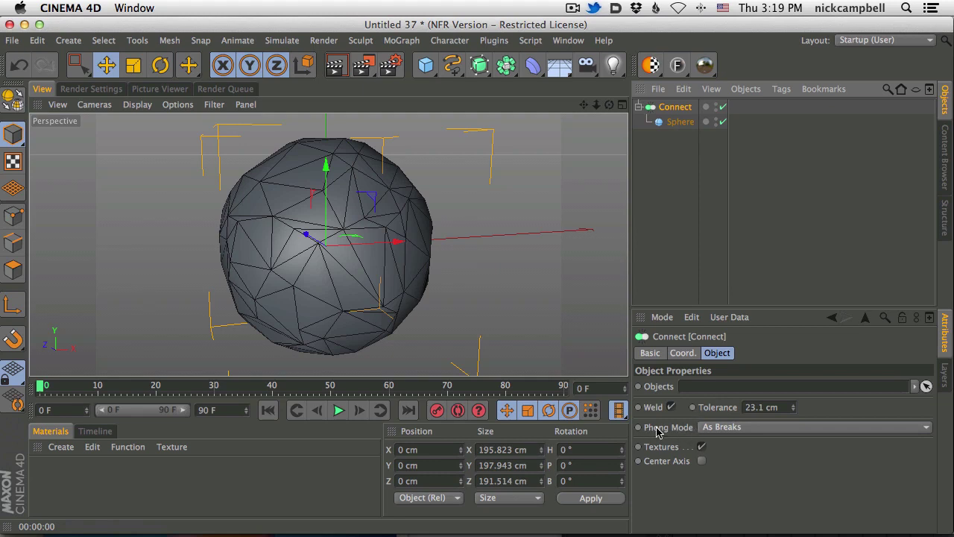
pyautogui.click(721, 429)
pyautogui.click(317, 207)
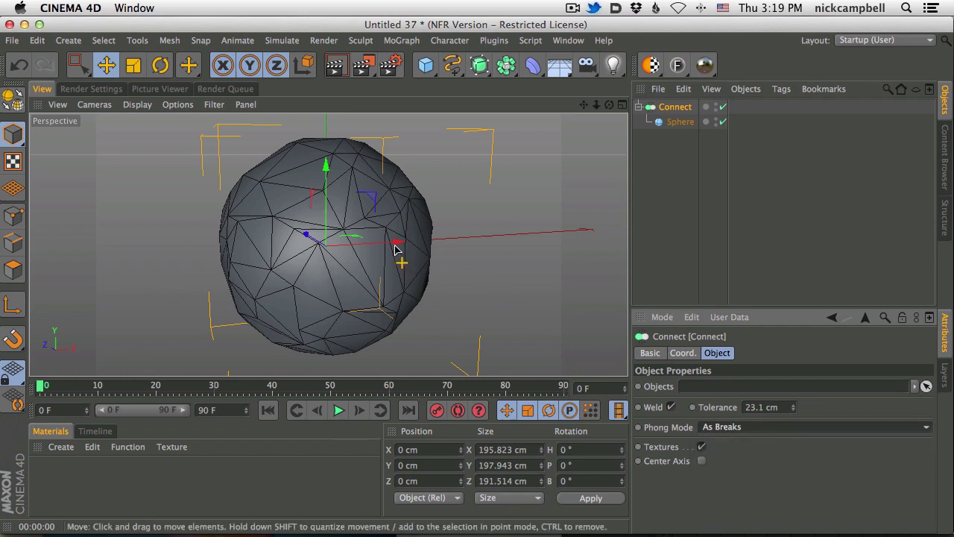
pyautogui.keyDown('alt'); pyautogui.moveTo(395, 237); pyautogui.dragTo(366, 233, button='right'); pyautogui.keyUp('alt')
pyautogui.moveTo(366, 232)
pyautogui.keyDown('alt'); pyautogui.mouseDown()
pyautogui.moveTo(329, 260)
pyautogui.moveTo(356, 237)
pyautogui.mouseUp(); pyautogui.keyUp('alt')
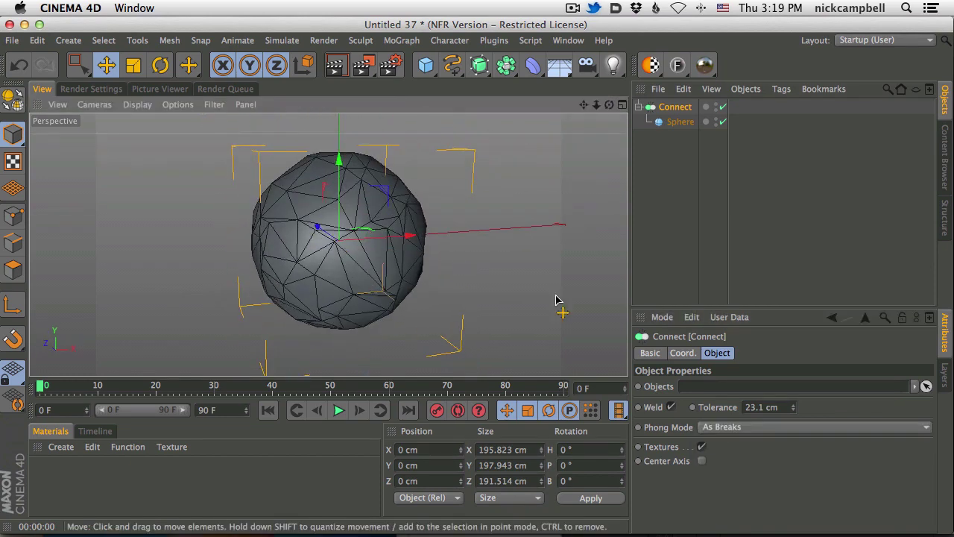
pyautogui.click(721, 427)
pyautogui.click(735, 437)
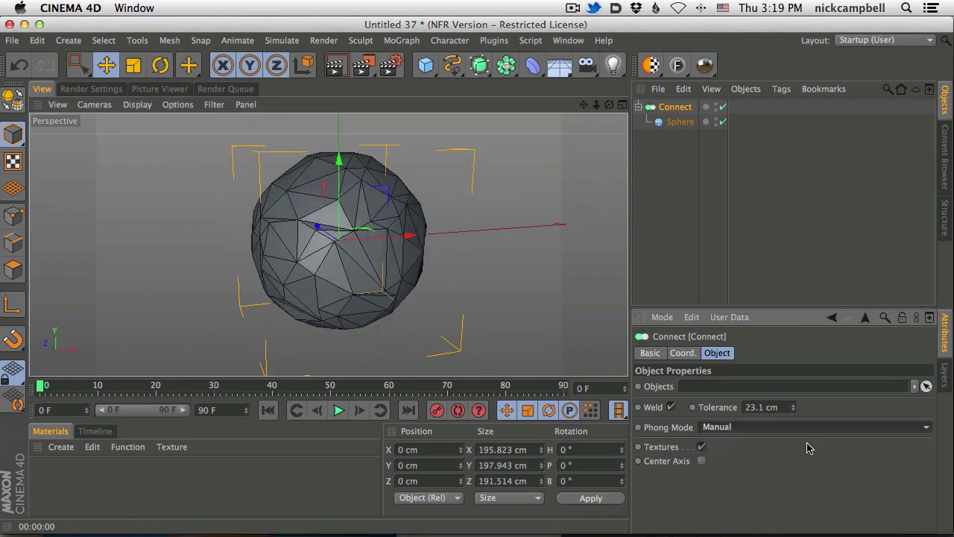
# - Render the connected sphere from two different angles to examine its faceted shading
pyautogui.click(342, 70)
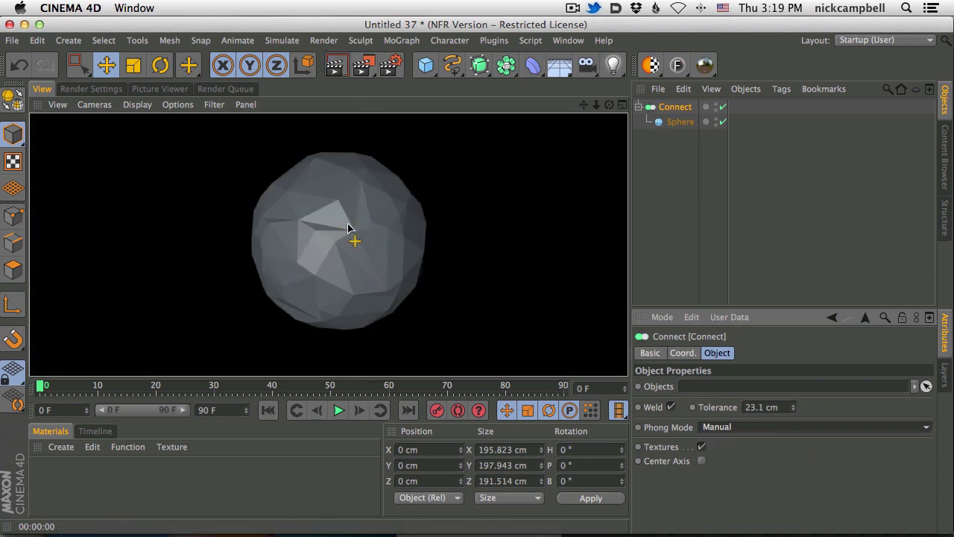
pyautogui.keyDown('alt'); pyautogui.moveTo(351, 231); pyautogui.dragTo(300, 262); pyautogui.keyUp('alt')
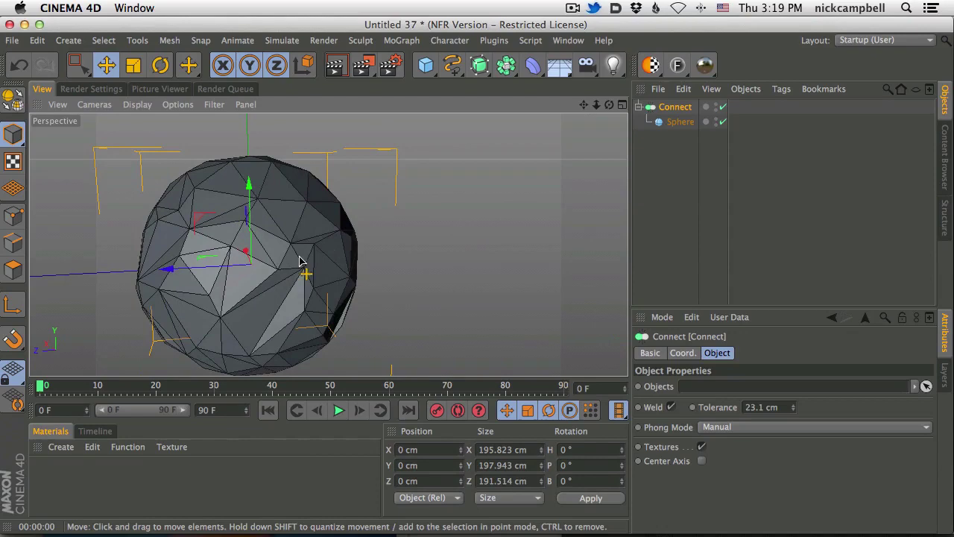
pyautogui.keyDown('alt'); pyautogui.moveTo(300, 261); pyautogui.dragTo(381, 230, button='middle'); pyautogui.keyUp('alt')
pyautogui.click(338, 65)
pyautogui.click(339, 64)
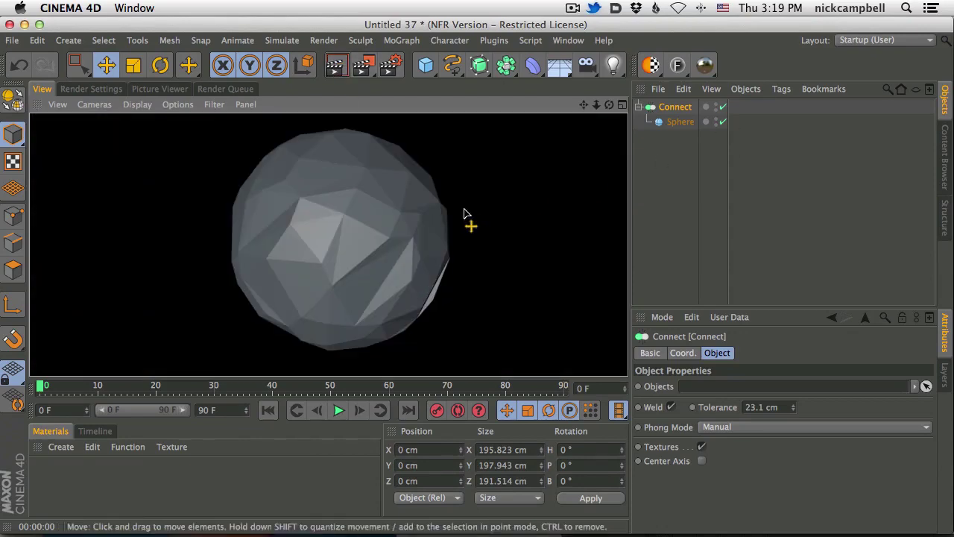
pyautogui.click(366, 275)
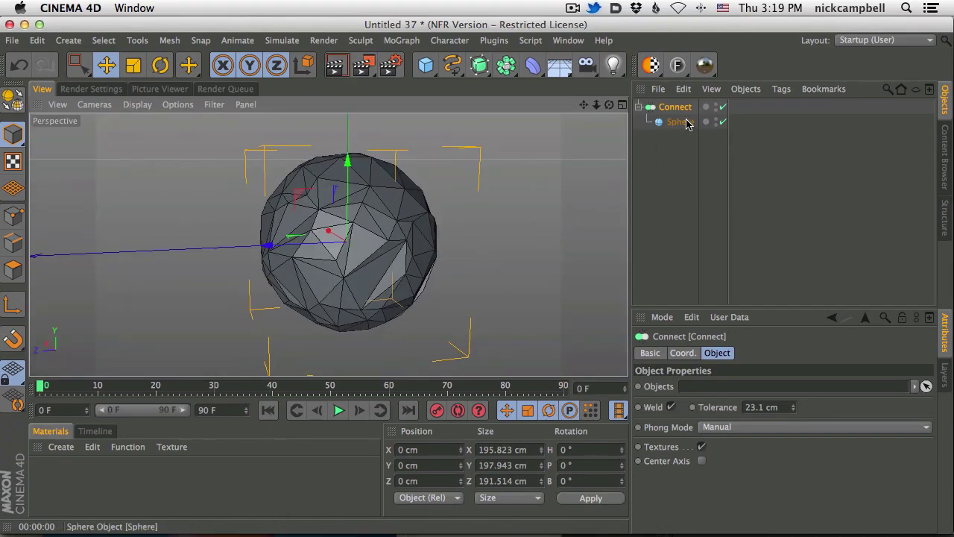
# - Add a Displacer as a child of the sphere and load a Noise shader into it
pyautogui.click(680, 122)
pyautogui.click(548, 69)
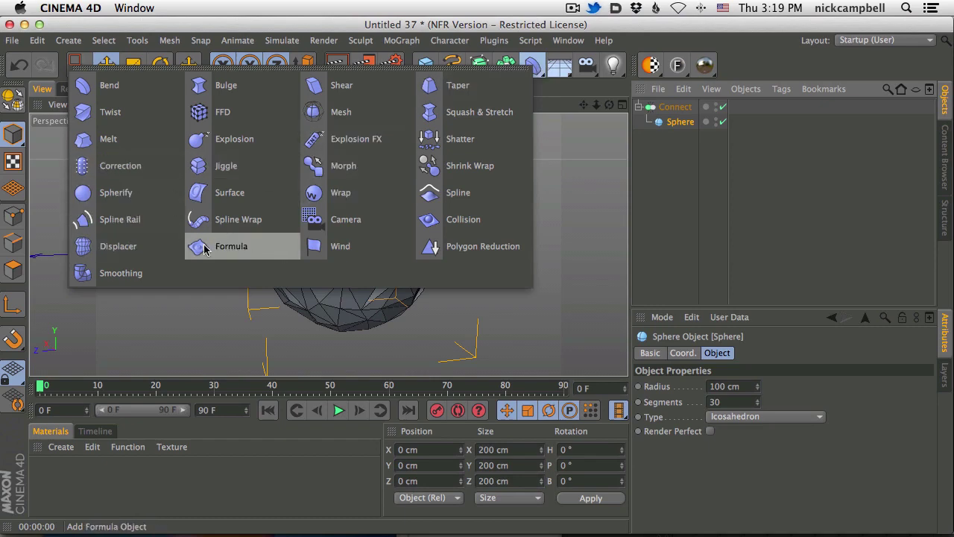
pyautogui.click(118, 246)
pyautogui.moveTo(676, 142); pyautogui.dragTo(679, 140)
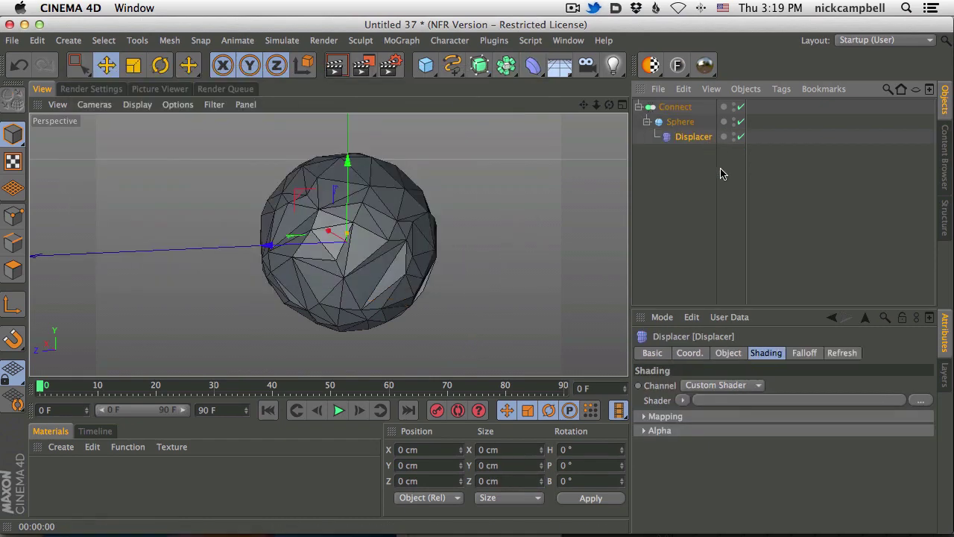
pyautogui.click(683, 401)
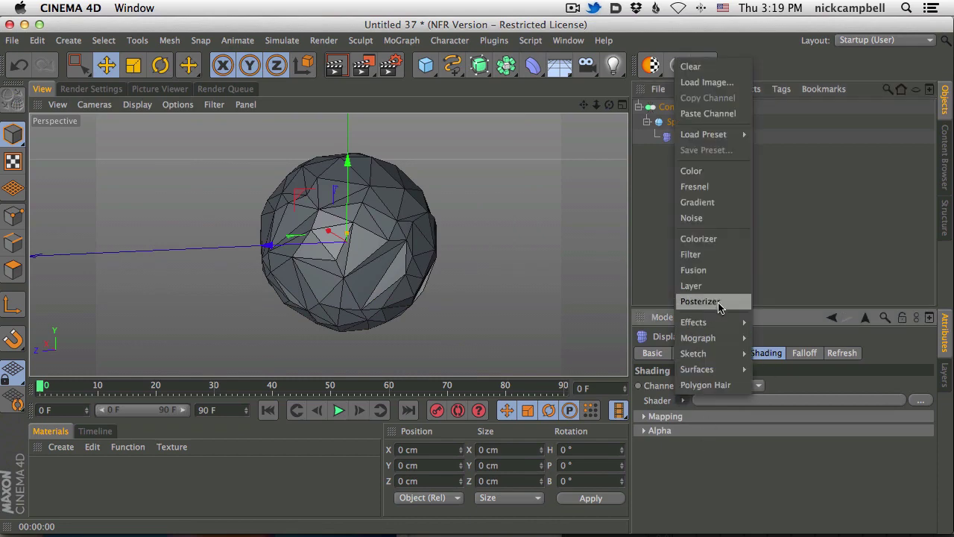
pyautogui.click(727, 217)
# - Set the Displacer's height to 184 cm and render the spiky shape
pyautogui.click(728, 354)
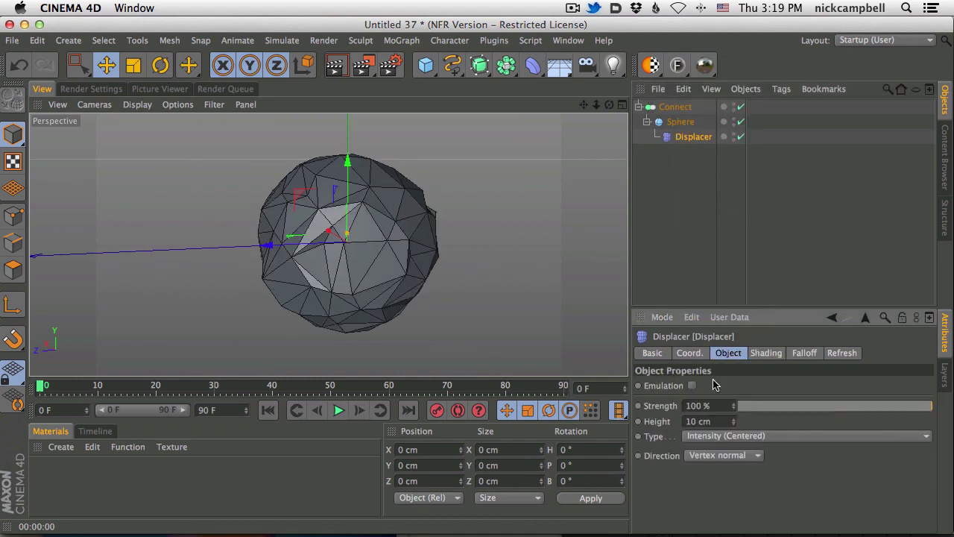
pyautogui.moveTo(733, 422); pyautogui.dragTo(709, 278)
pyautogui.keyDown('alt'); pyautogui.moveTo(396, 240); pyautogui.dragTo(363, 252, button='right'); pyautogui.keyUp('alt')
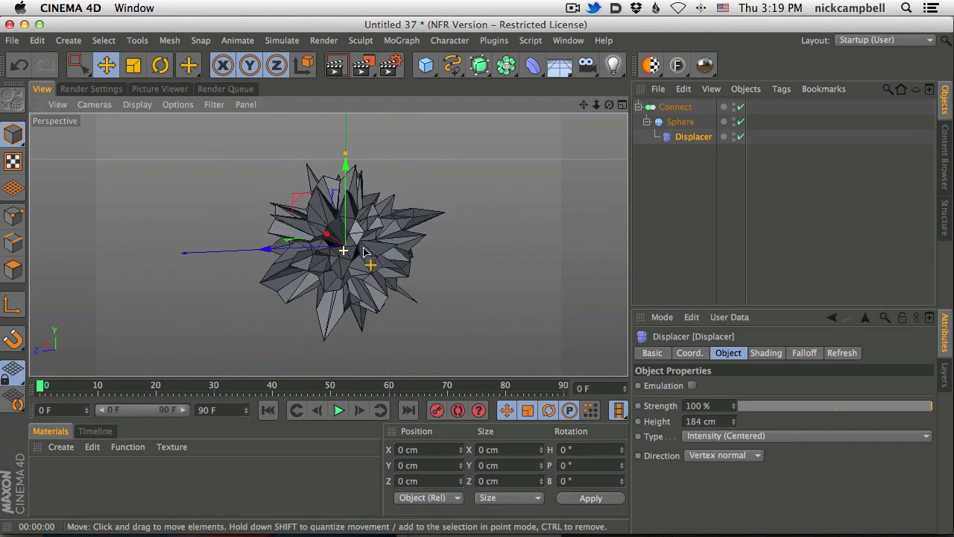
pyautogui.click(335, 65)
pyautogui.click(684, 202)
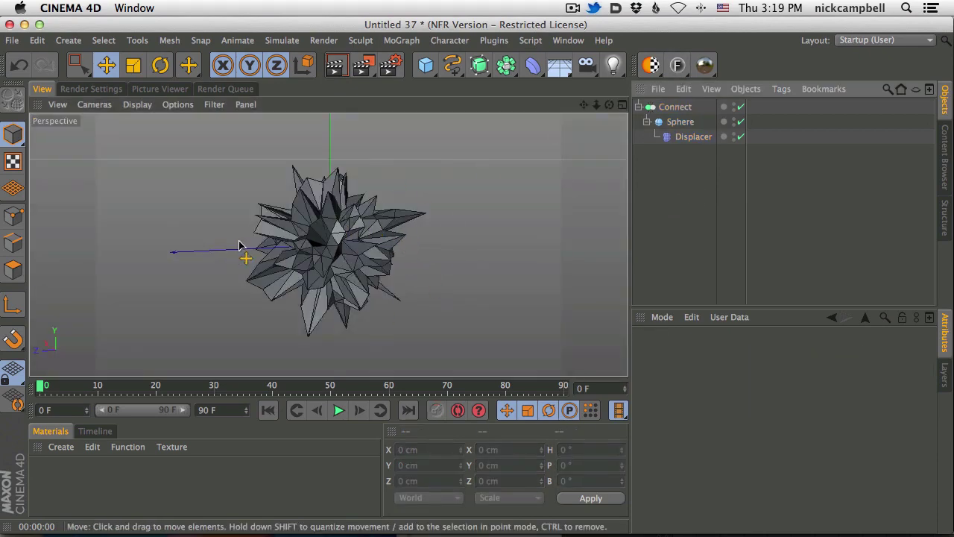
# - Add a Symmetry object as the parent of the Connect object and set its mirror plane to XY
pyautogui.click(507, 65)
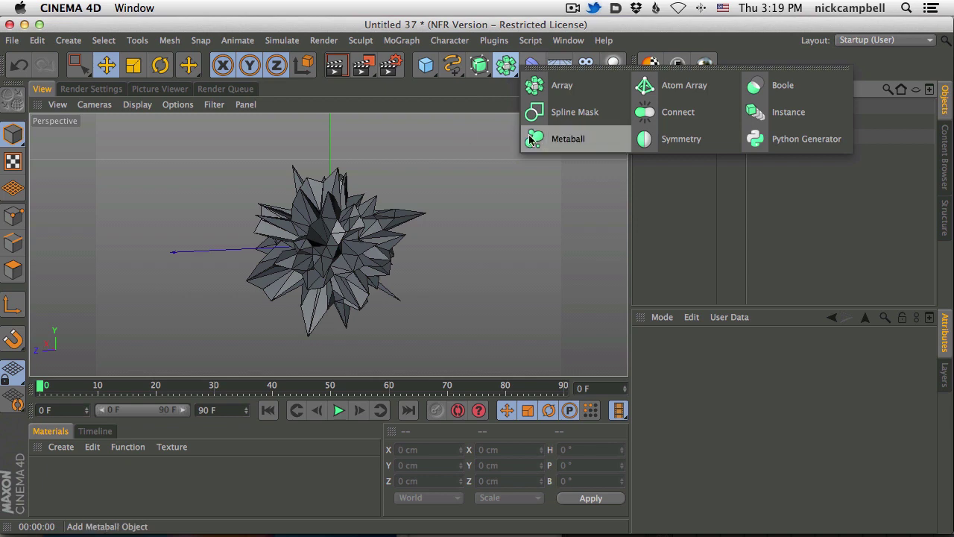
pyautogui.click(702, 144)
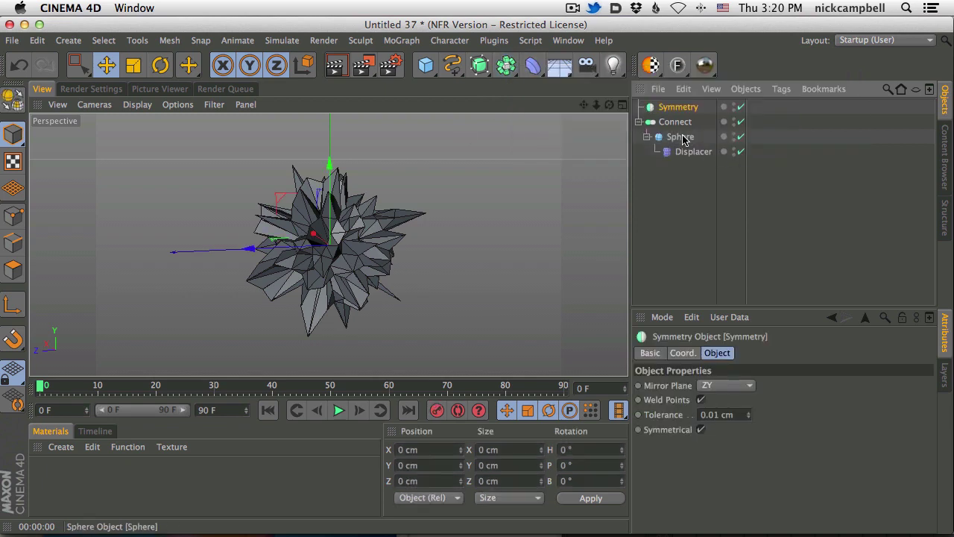
pyautogui.moveTo(683, 124); pyautogui.dragTo(692, 109)
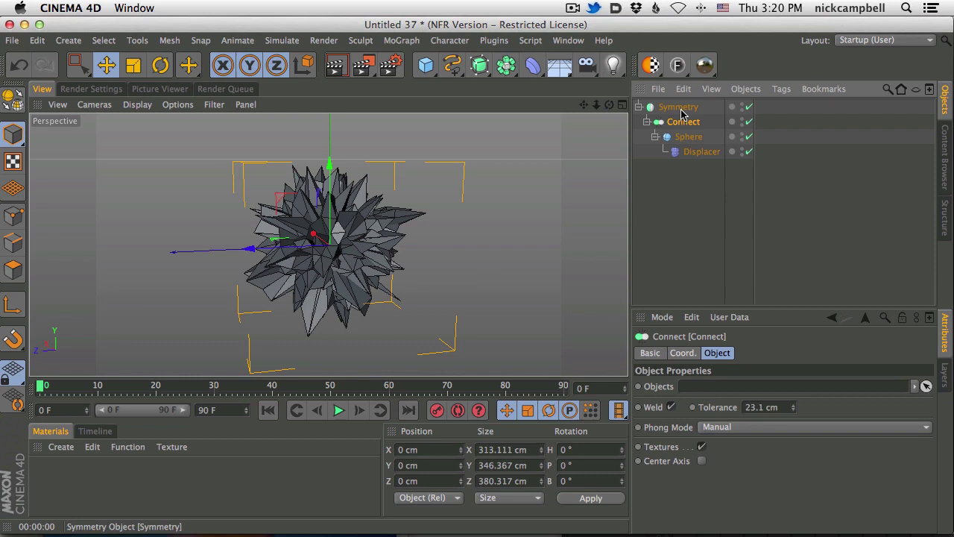
pyautogui.click(691, 108)
pyautogui.click(720, 387)
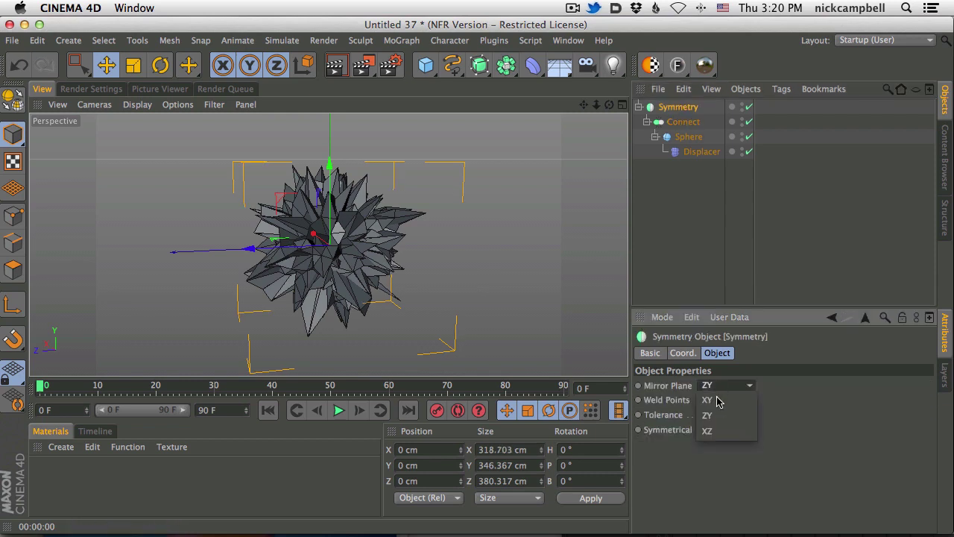
pyautogui.click(720, 416)
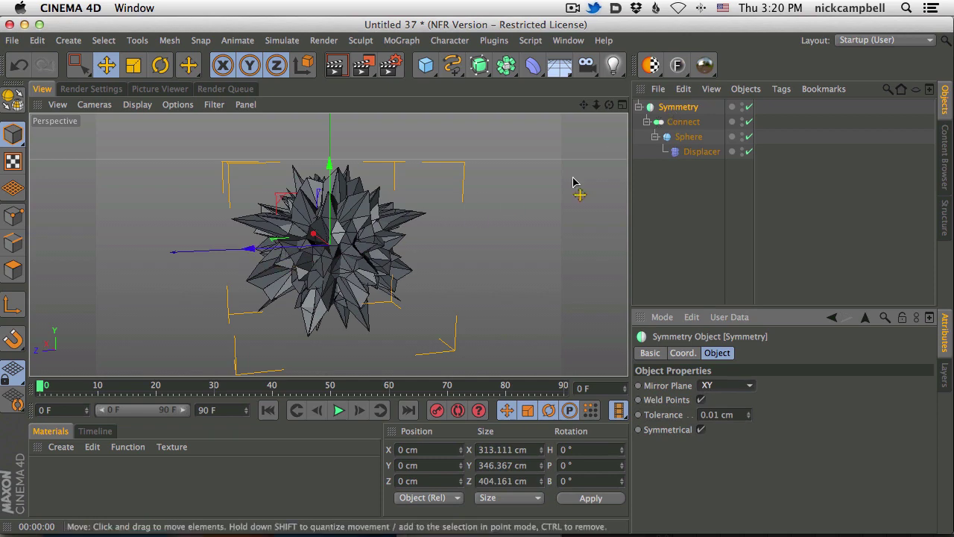
# - Move the Connect object to about X -33, Y -2, Z -146 cm so the mirrored halves spread apart, and render them
pyautogui.click(671, 121)
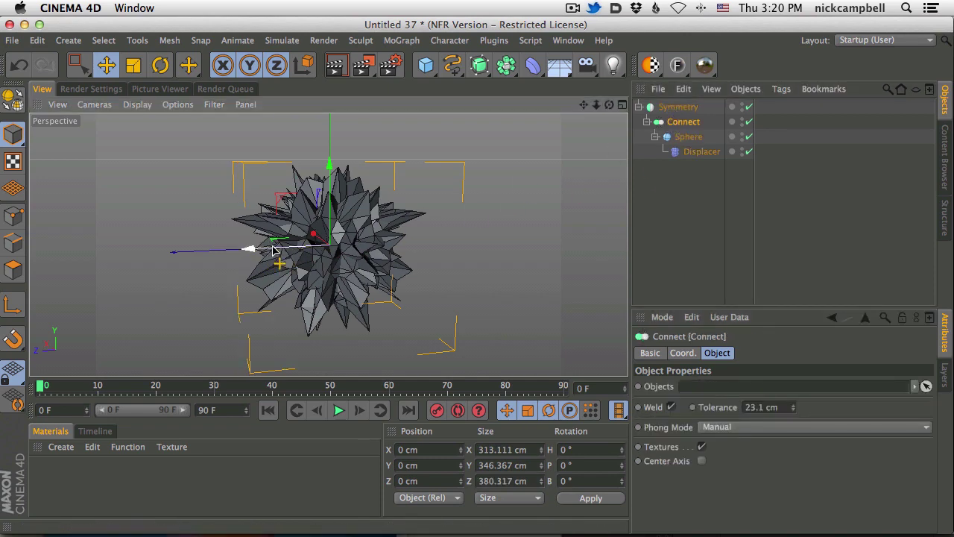
pyautogui.moveTo(277, 254); pyautogui.dragTo(333, 247)
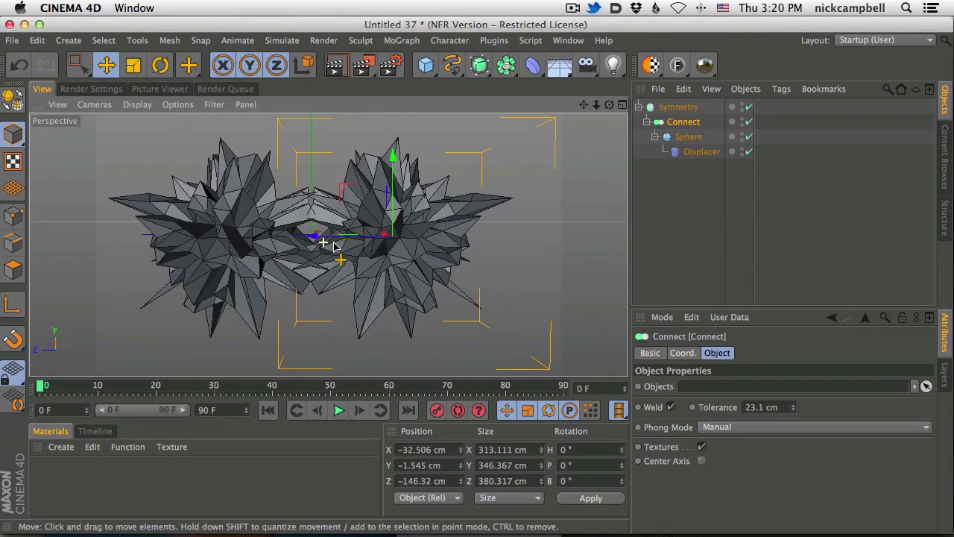
pyautogui.click(337, 65)
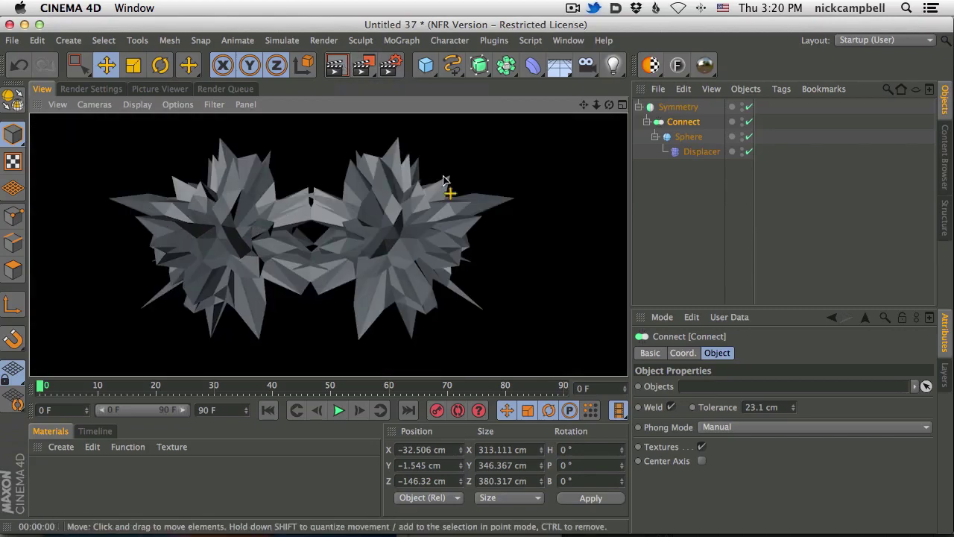
pyautogui.click(671, 206)
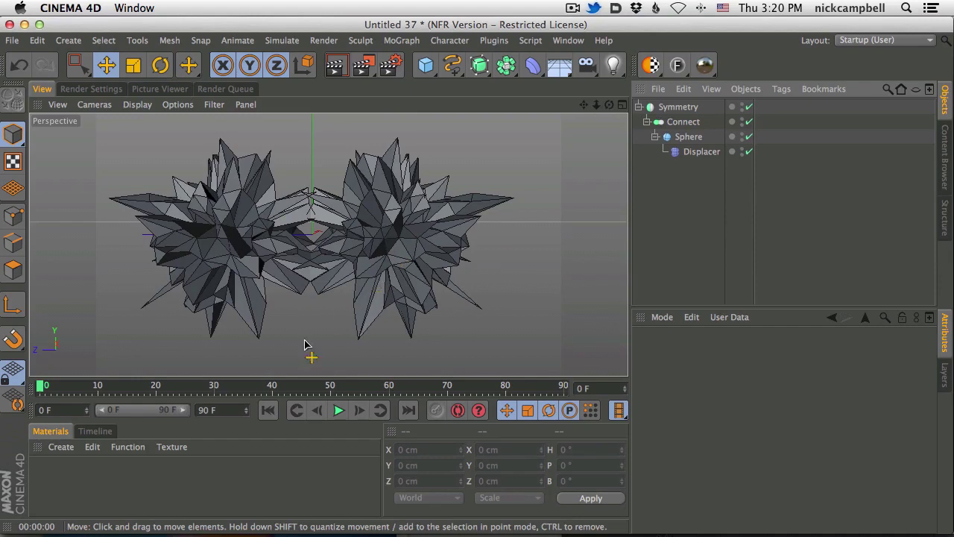
pyautogui.keyDown('alt'); pyautogui.moveTo(310, 234); pyautogui.dragTo(306, 239, button='right'); pyautogui.keyUp('alt')
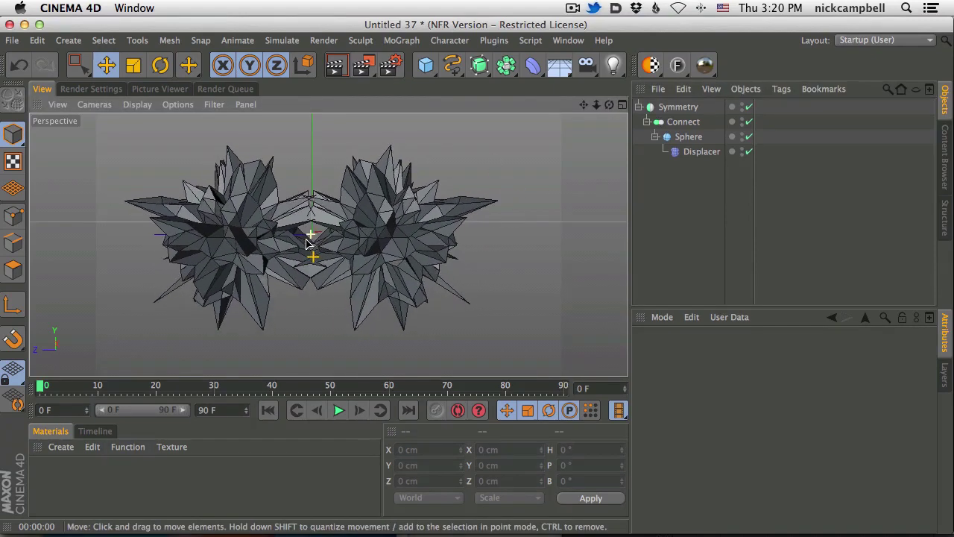
# - Create a new material and apply it to the Connect object
pyautogui.scroll(2, 307, 242)
pyautogui.scroll(2, 328, 251)
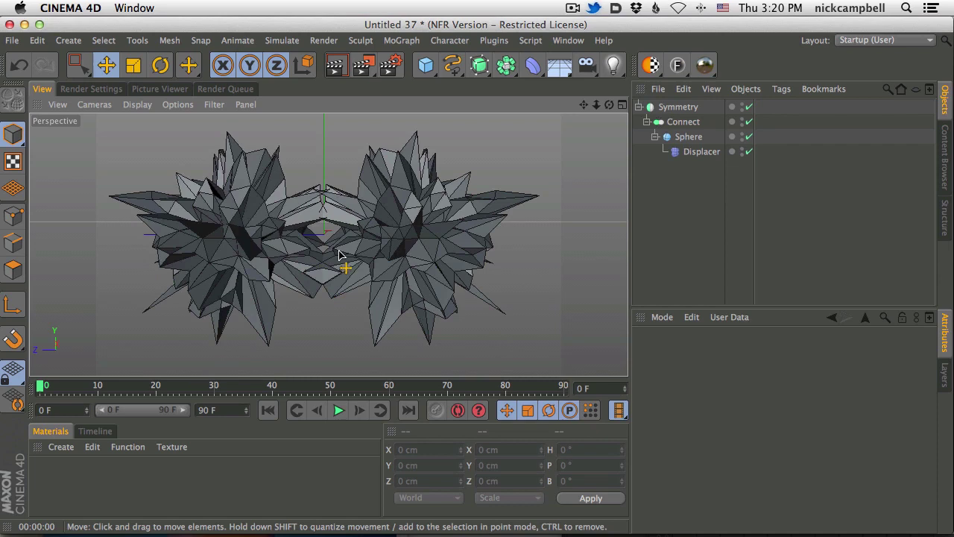
pyautogui.keyDown('alt'); pyautogui.moveTo(354, 285); pyautogui.dragTo(357, 284, button='middle'); pyautogui.keyUp('alt')
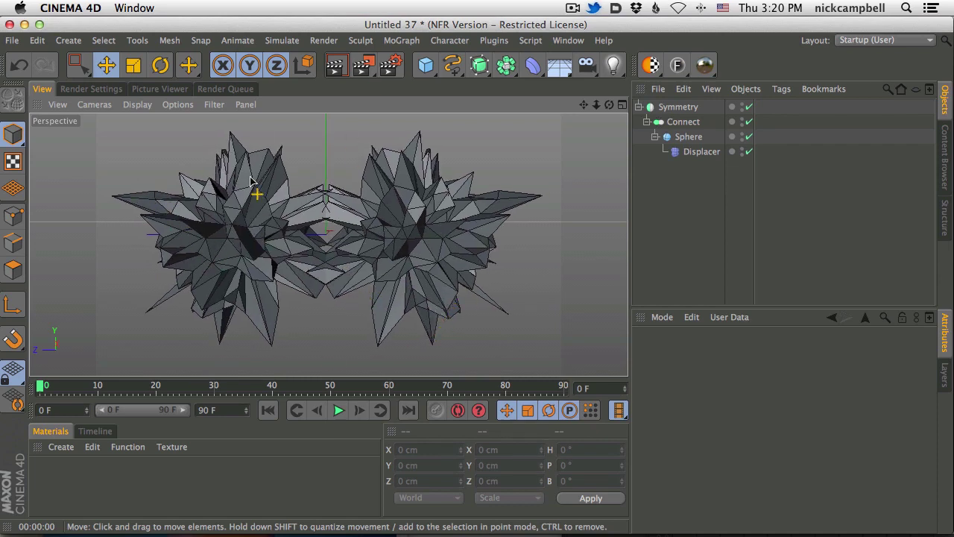
pyautogui.click(61, 447)
pyautogui.click(128, 316)
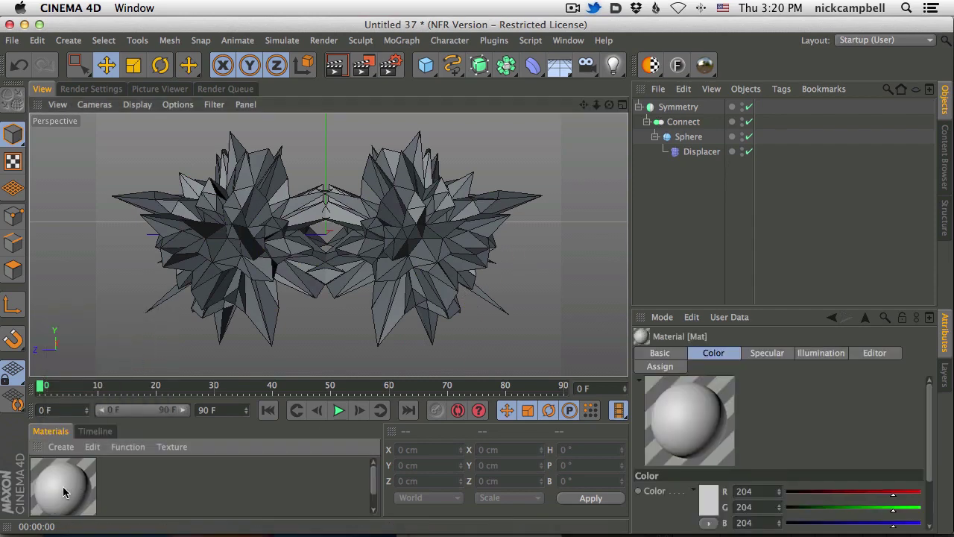
pyautogui.moveTo(63, 491); pyautogui.dragTo(686, 123)
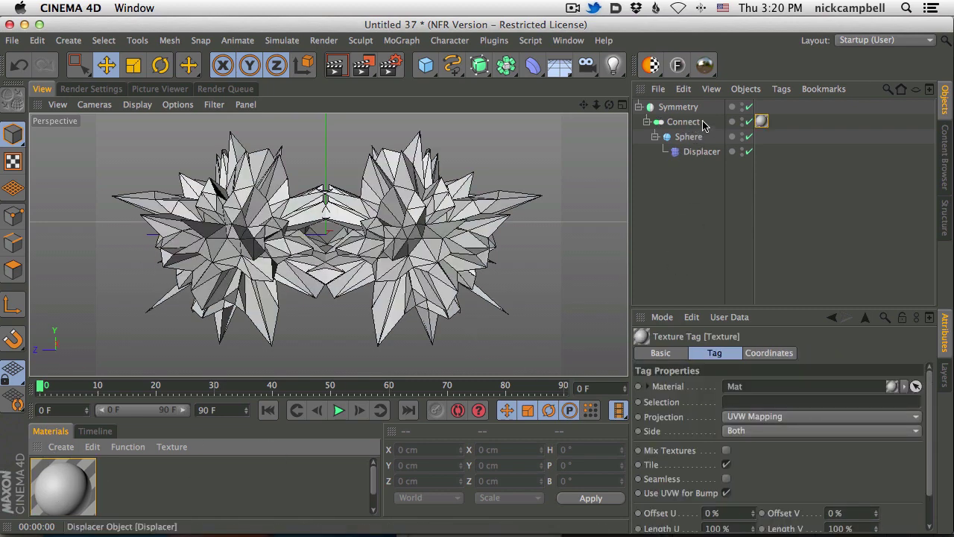
# - Move the material tag from the Connect object to the Symmetry object
pyautogui.moveTo(762, 122); pyautogui.dragTo(697, 109)
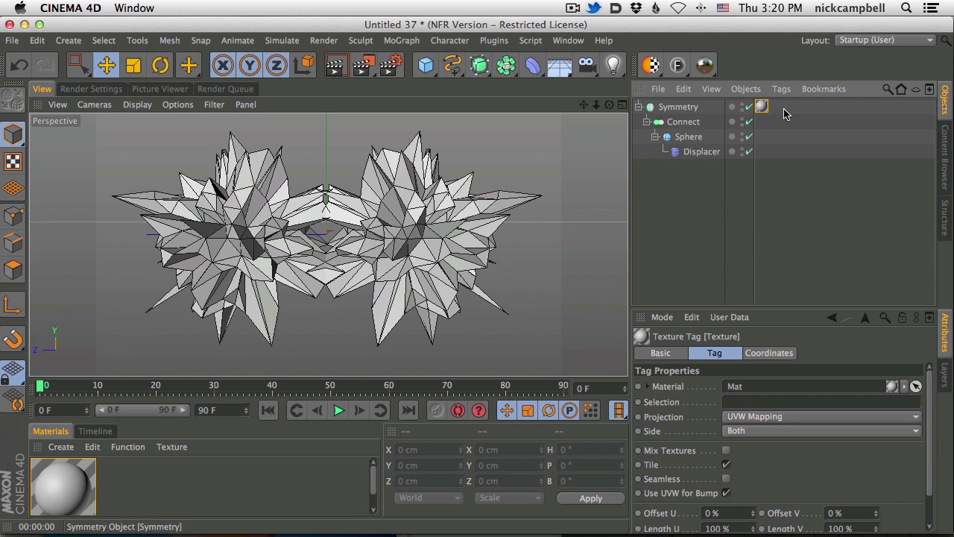
pyautogui.moveTo(762, 109); pyautogui.dragTo(762, 122)
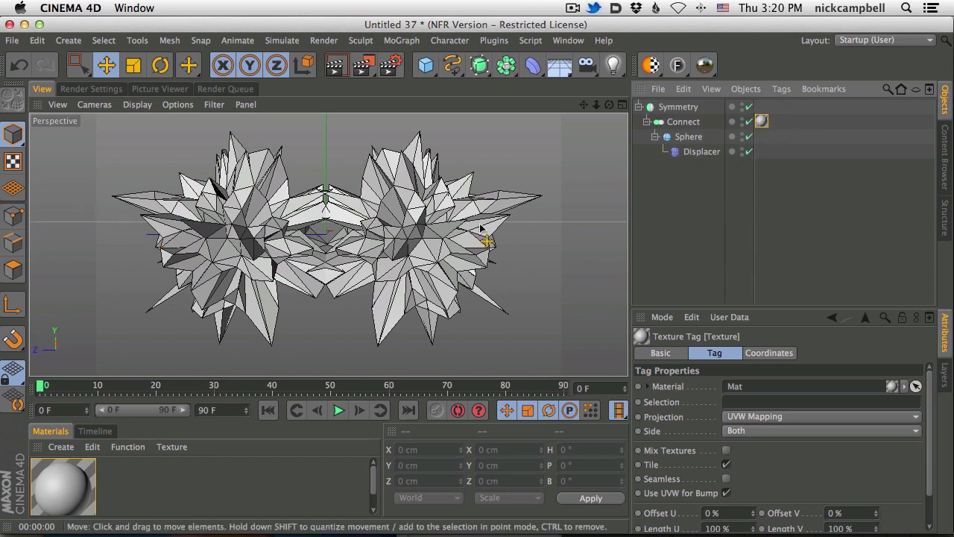
pyautogui.moveTo(761, 122); pyautogui.dragTo(679, 108)
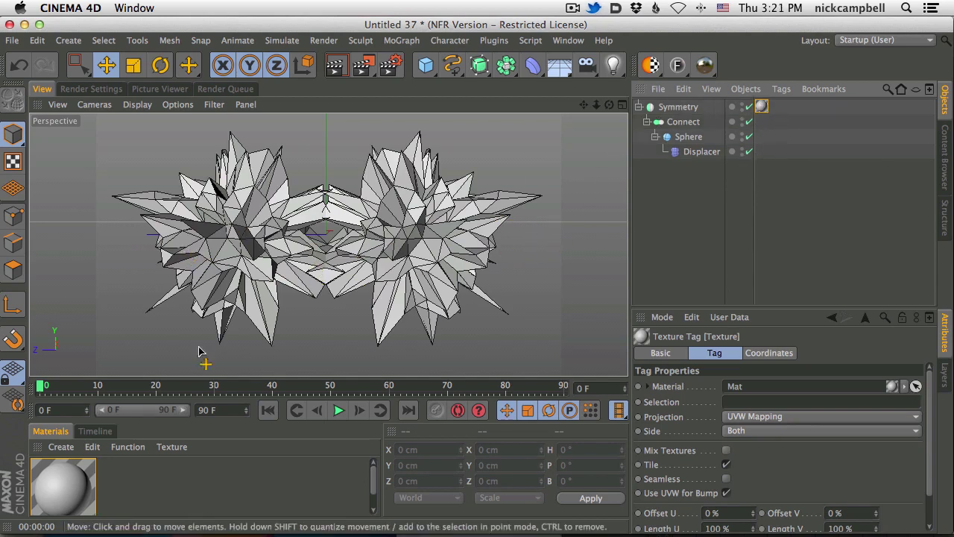
# - Open the material in an enlarged Material Editor and load a Gradient shader as its Color texture
pyautogui.click(63, 448)
pyautogui.click(67, 501)
pyautogui.doubleClick(67, 501)
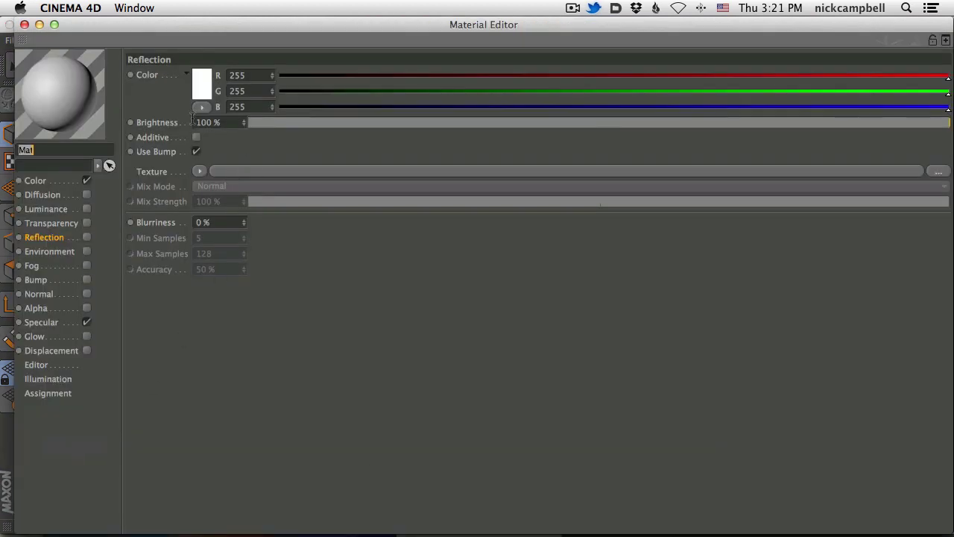
pyautogui.moveTo(150, 28); pyautogui.dragTo(147, 13)
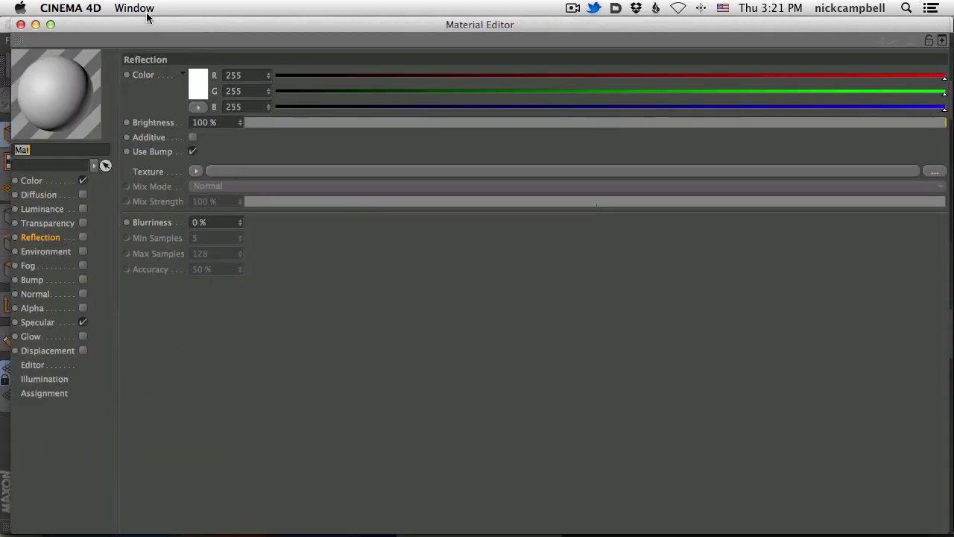
pyautogui.click(51, 24)
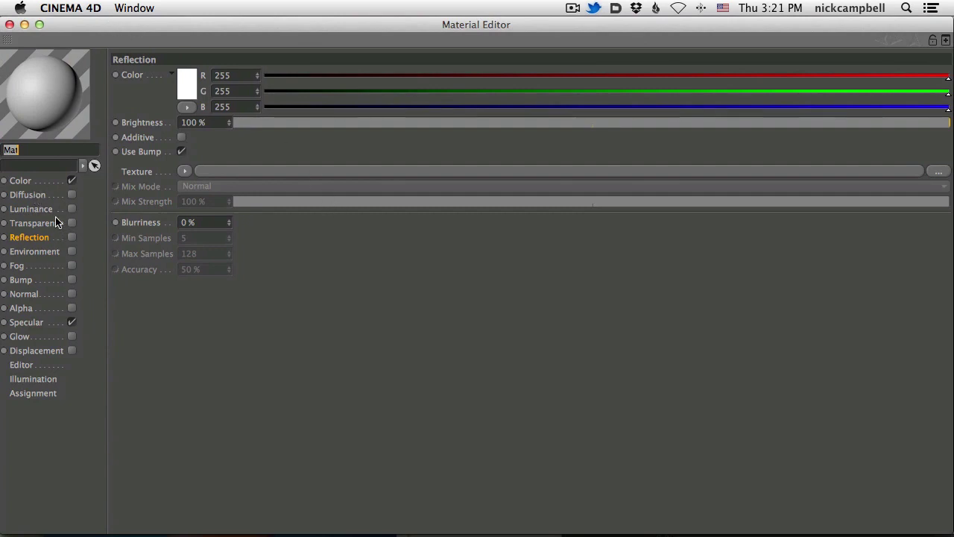
pyautogui.click(45, 181)
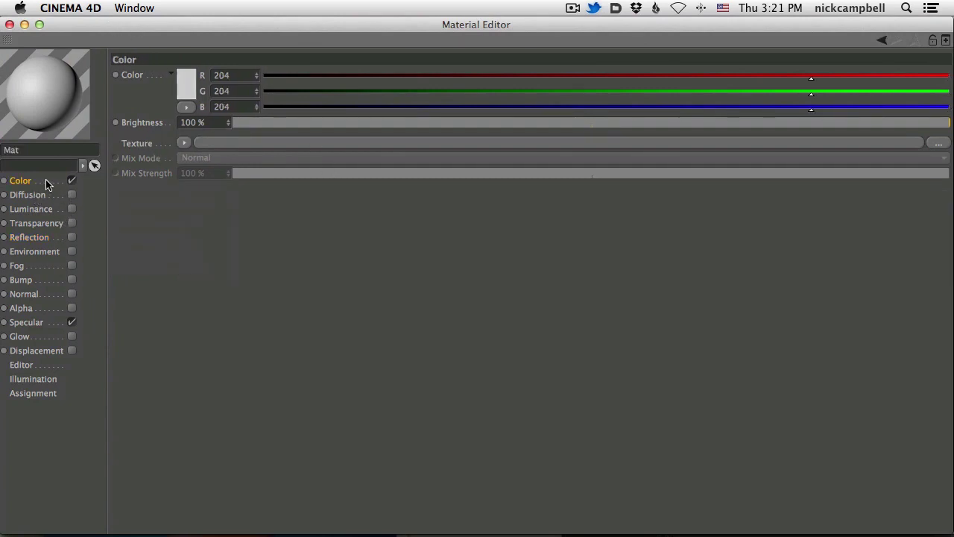
pyautogui.click(183, 143)
pyautogui.click(244, 297)
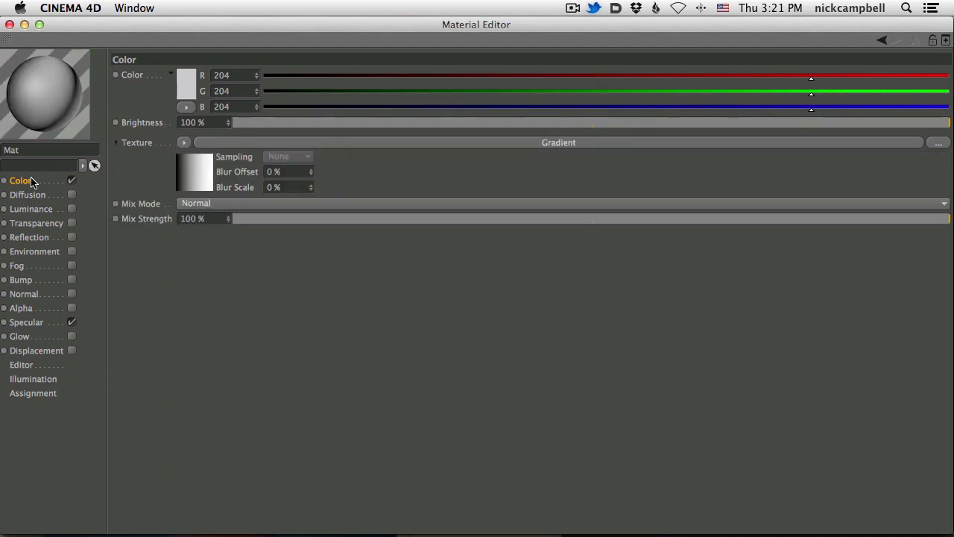
# - Open the gradient shader and change its black knot to a saturated orange
pyautogui.click(350, 144)
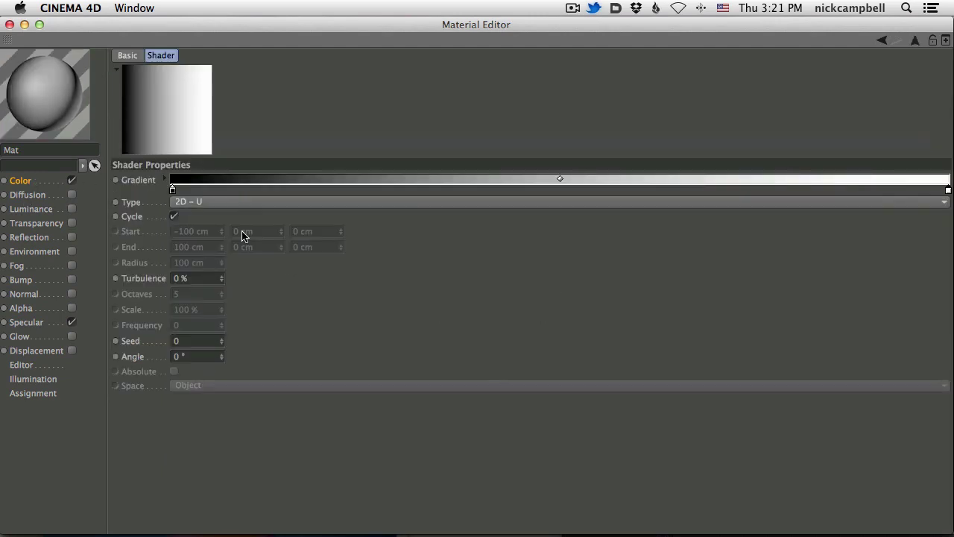
pyautogui.doubleClick(173, 189)
pyautogui.moveTo(163, 181); pyautogui.dragTo(207, 135)
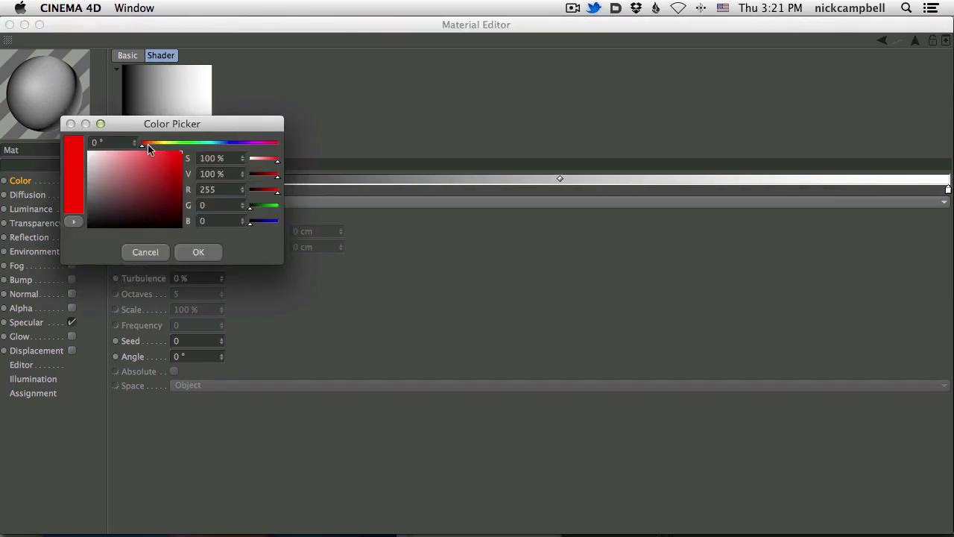
pyautogui.moveTo(147, 144); pyautogui.dragTo(156, 152)
pyautogui.click(198, 251)
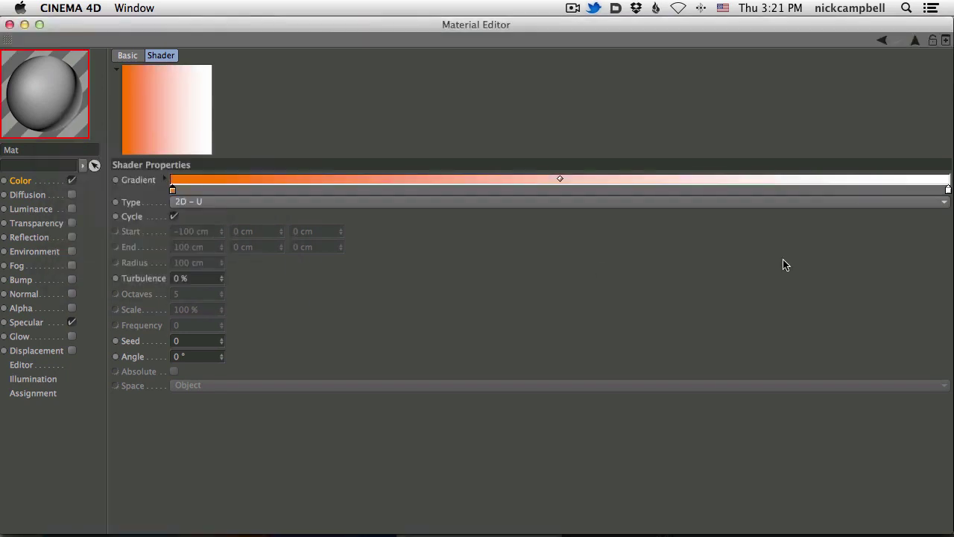
# - Change the gradient's white knot to magenta with a hue of 306° and close the Material Editor
pyautogui.doubleClick(948, 190)
pyautogui.moveTo(822, 186); pyautogui.dragTo(853, 151)
pyautogui.moveTo(932, 145); pyautogui.dragTo(927, 148)
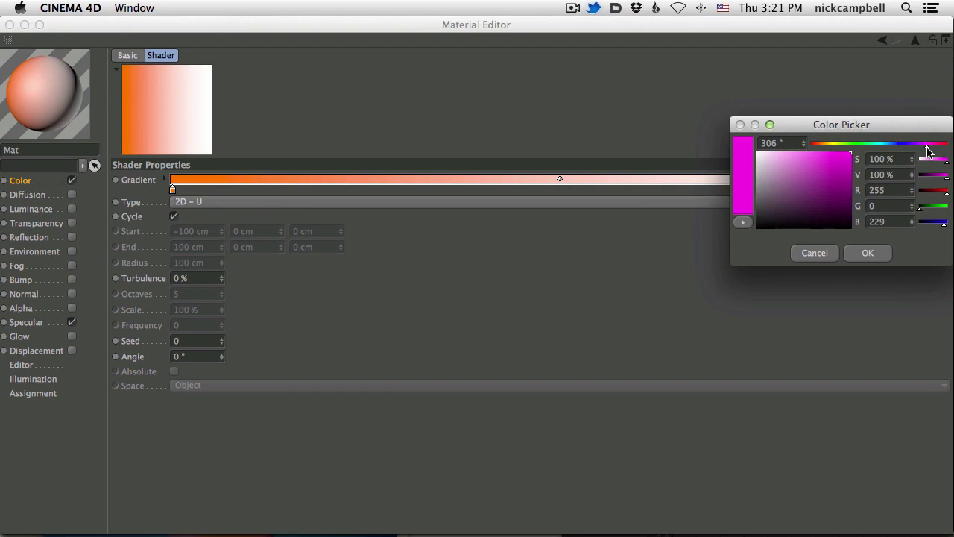
pyautogui.click(876, 249)
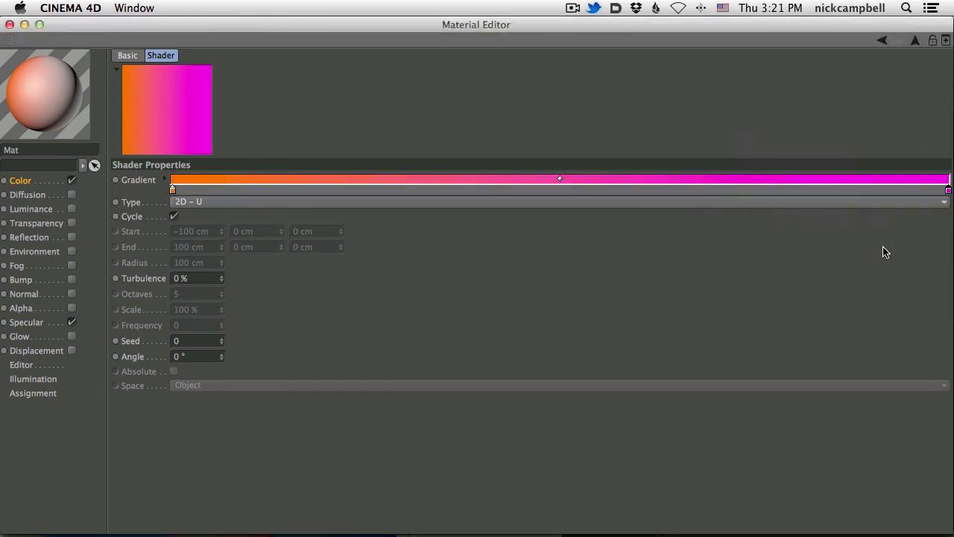
pyautogui.click(10, 25)
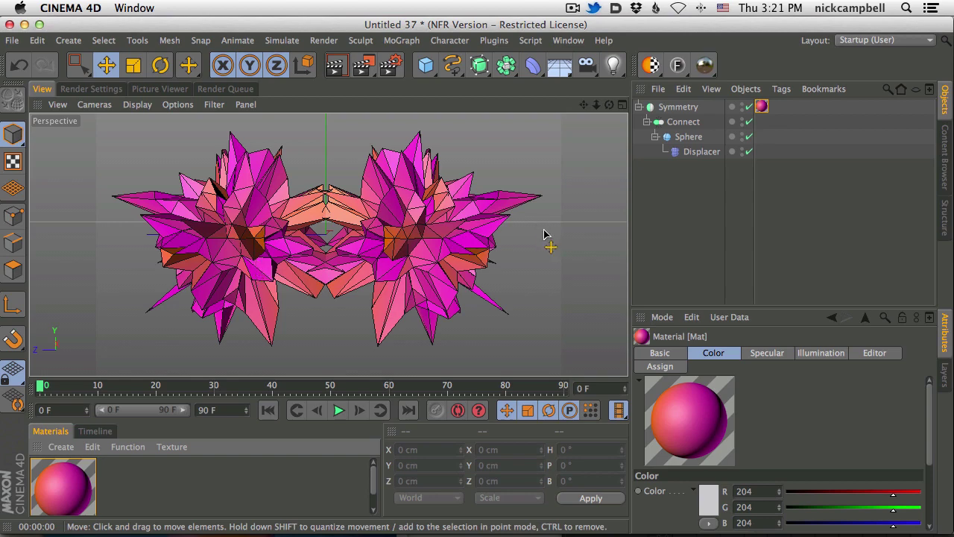
# - Move the material tag to the Sphere and disable the Symmetry and Connect objects
pyautogui.moveTo(749, 107); pyautogui.dragTo(708, 139)
pyautogui.click(748, 136)
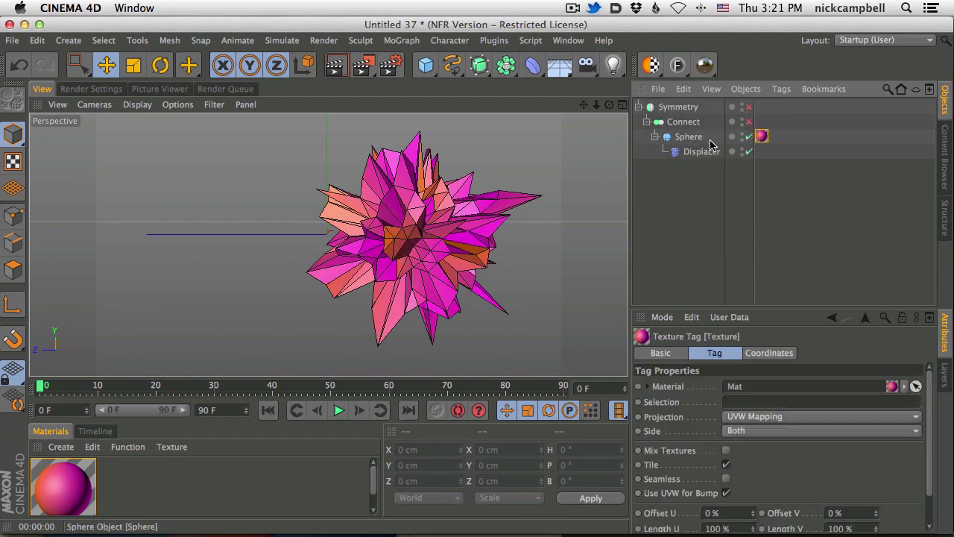
# - Disable the Displacer and render the plain sphere to examine how the gradient maps onto it
pyautogui.click(750, 151)
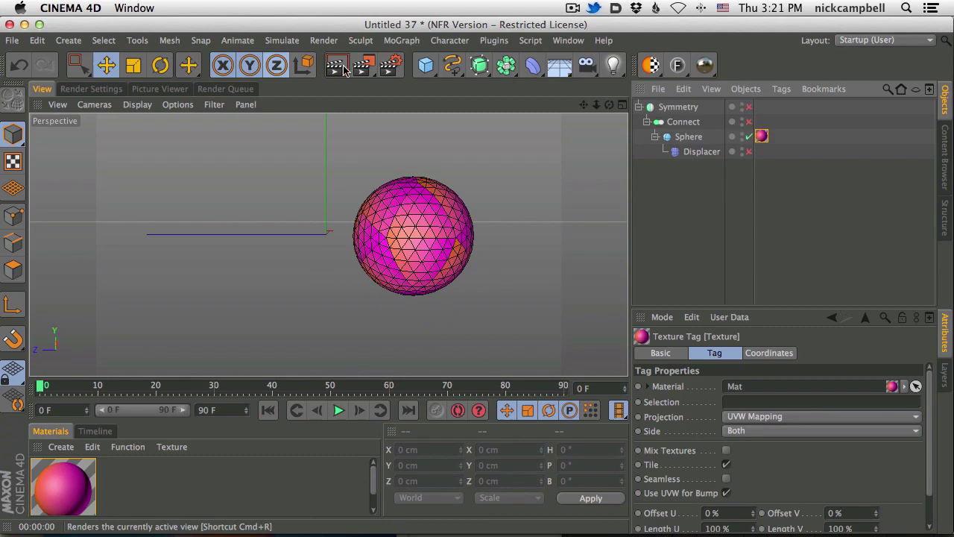
pyautogui.click(344, 67)
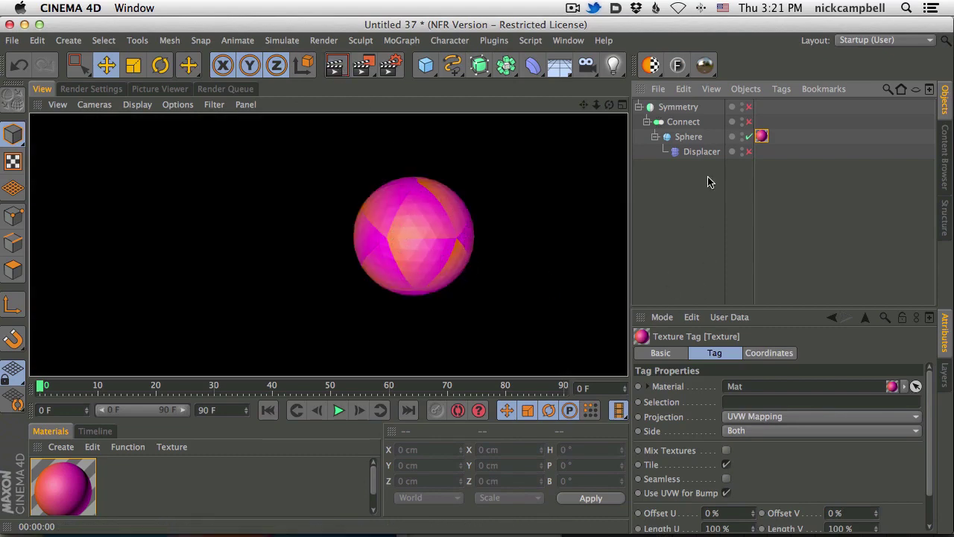
pyautogui.click(690, 139)
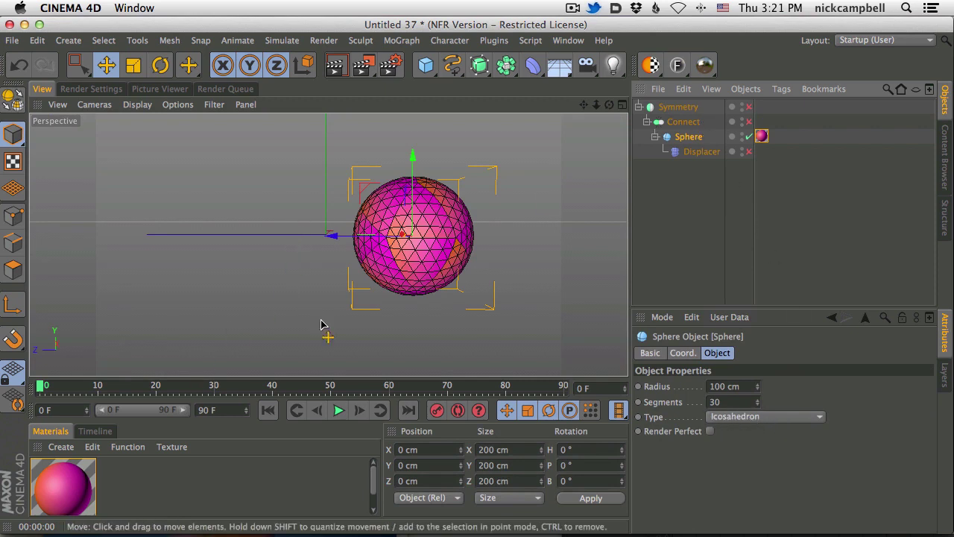
# - Re-enable the Displacer, Connect and Symmetry objects and render the mirrored spiky shape
pyautogui.click(750, 152)
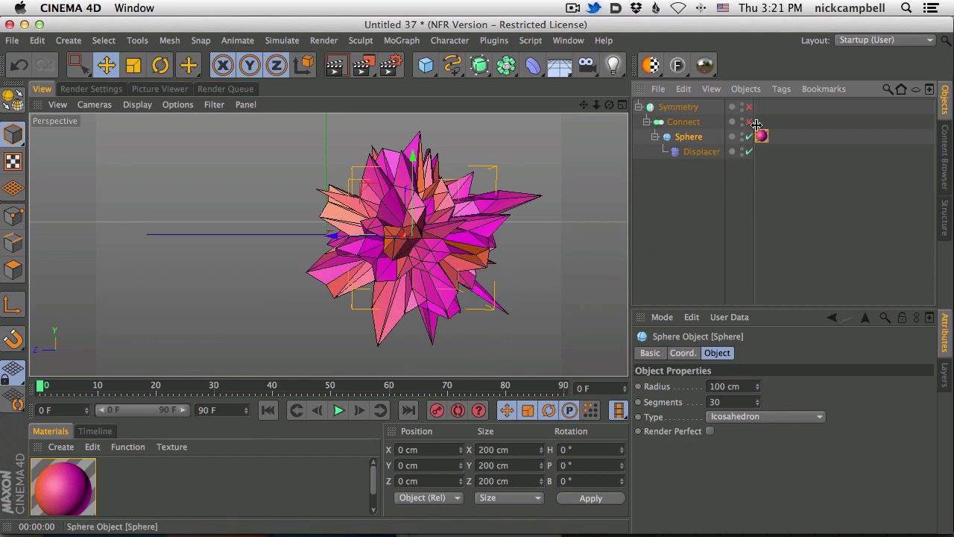
pyautogui.click(750, 121)
pyautogui.click(749, 106)
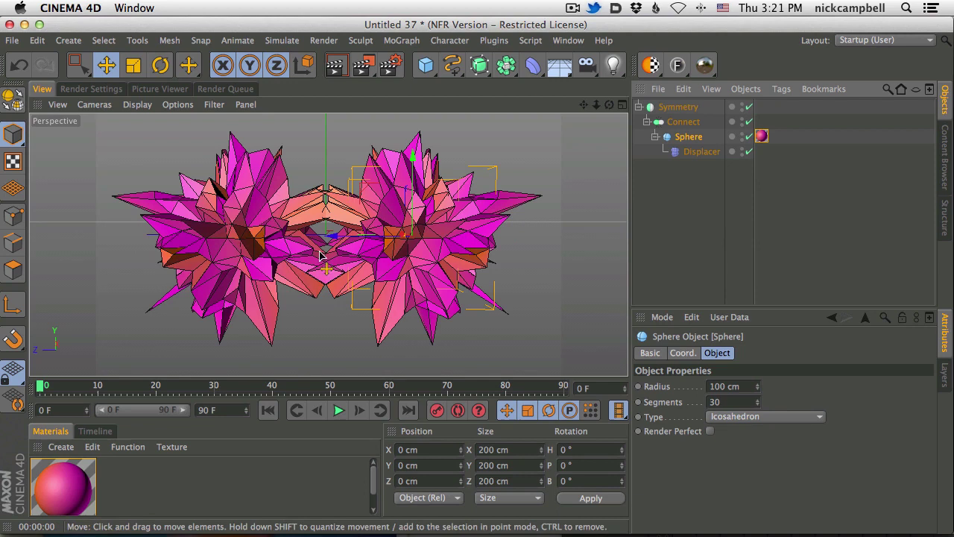
pyautogui.click(333, 65)
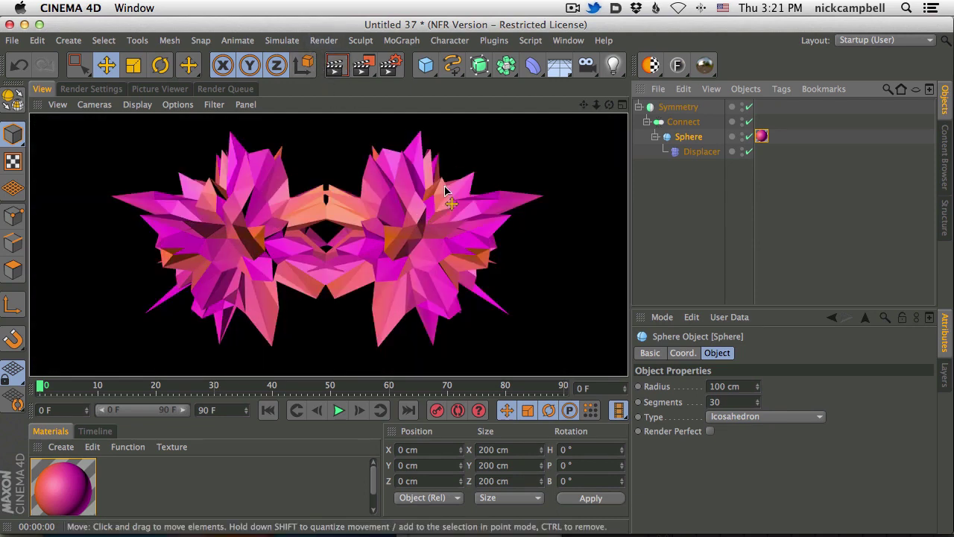
# - Add a third knot to the material's gradient by copying the orange knot to just past the middle
pyautogui.doubleClick(71, 486)
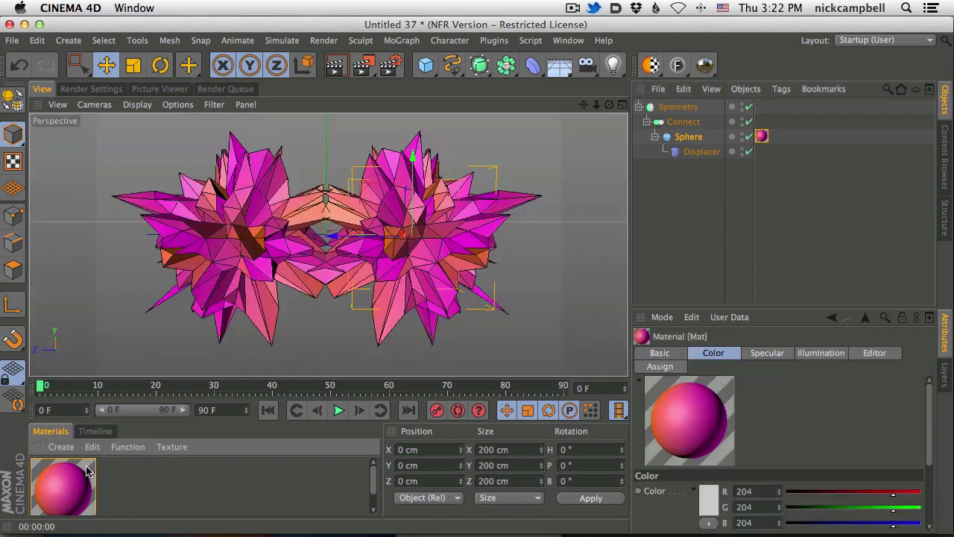
pyautogui.click(274, 143)
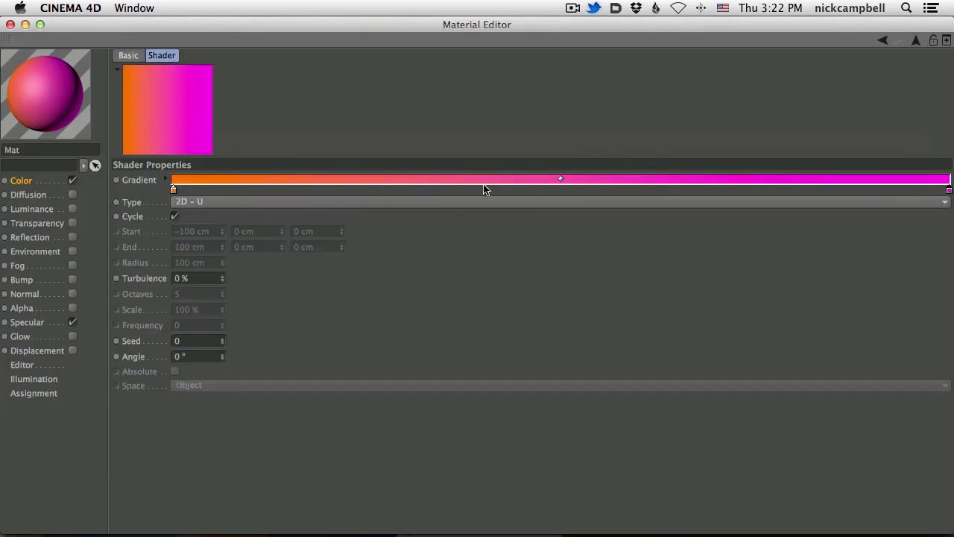
pyautogui.keyDown('ctrl'); pyautogui.moveTo(178, 194); pyautogui.dragTo(594, 192); pyautogui.keyUp('ctrl')
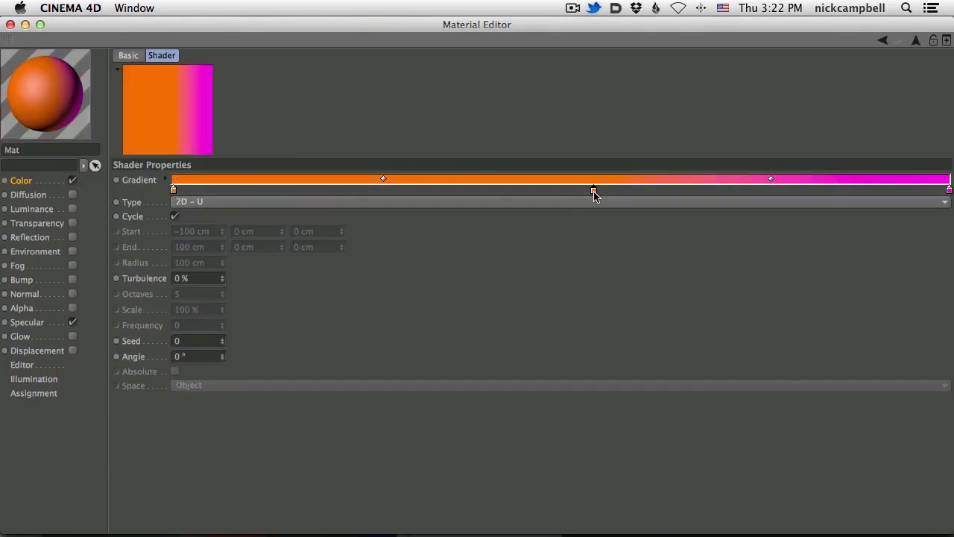
# - Recolor the middle gradient knot to a muted blue with a hue of about 223° and render the view
pyautogui.doubleClick(594, 192)
pyautogui.moveTo(635, 148); pyautogui.dragTo(648, 147)
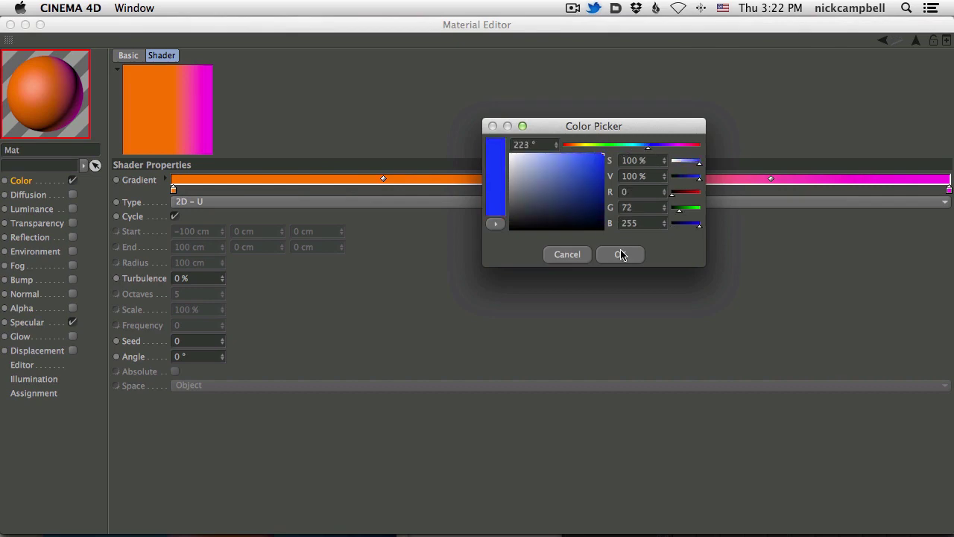
pyautogui.click(569, 177)
pyautogui.click(618, 256)
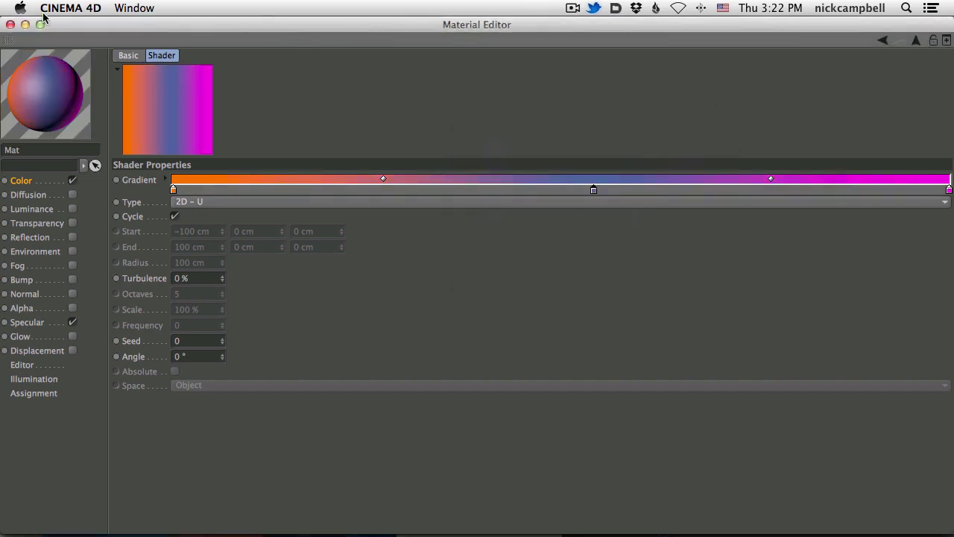
pyautogui.click(10, 25)
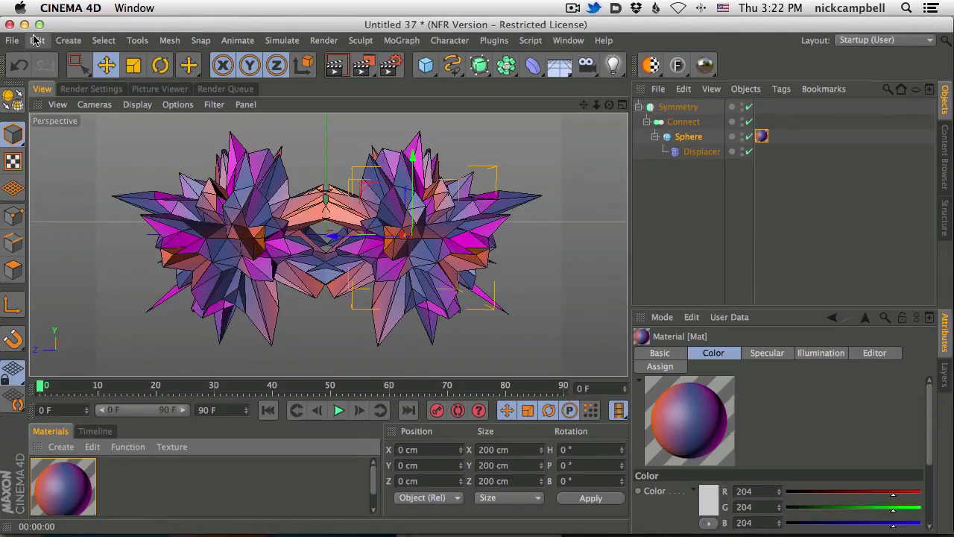
pyautogui.click(325, 70)
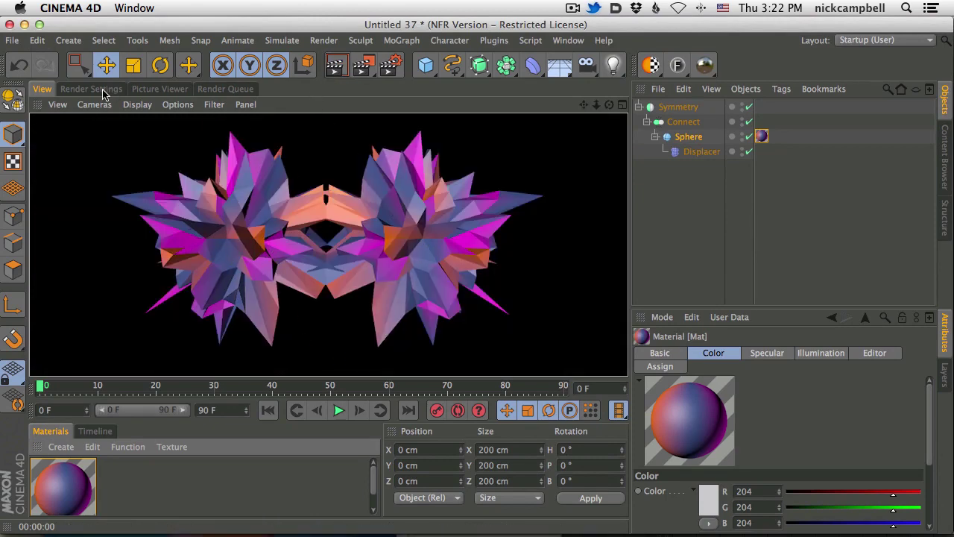
# - Move the orange, blue and magenta knots of the material's gradient closer together and render the view
pyautogui.doubleClick(65, 486)
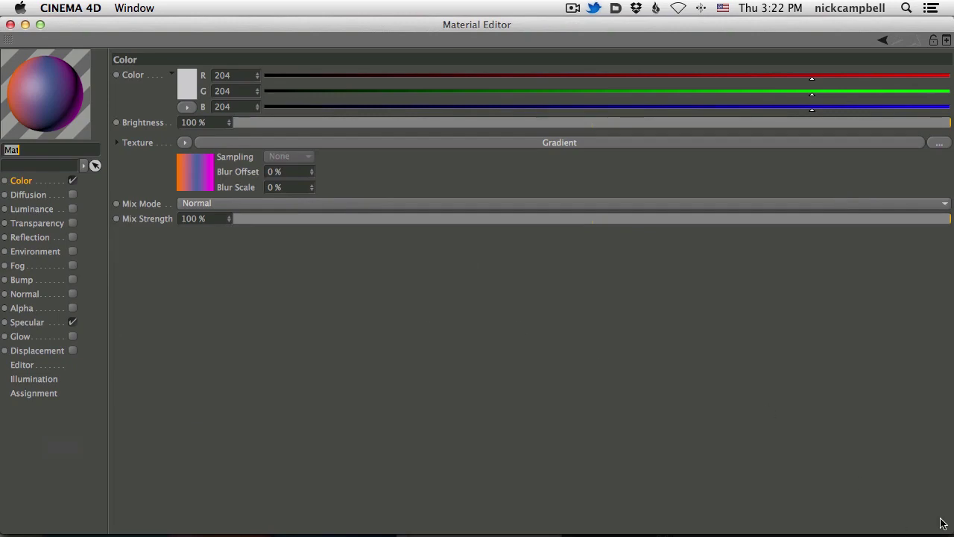
pyautogui.moveTo(950, 530); pyautogui.dragTo(399, 313)
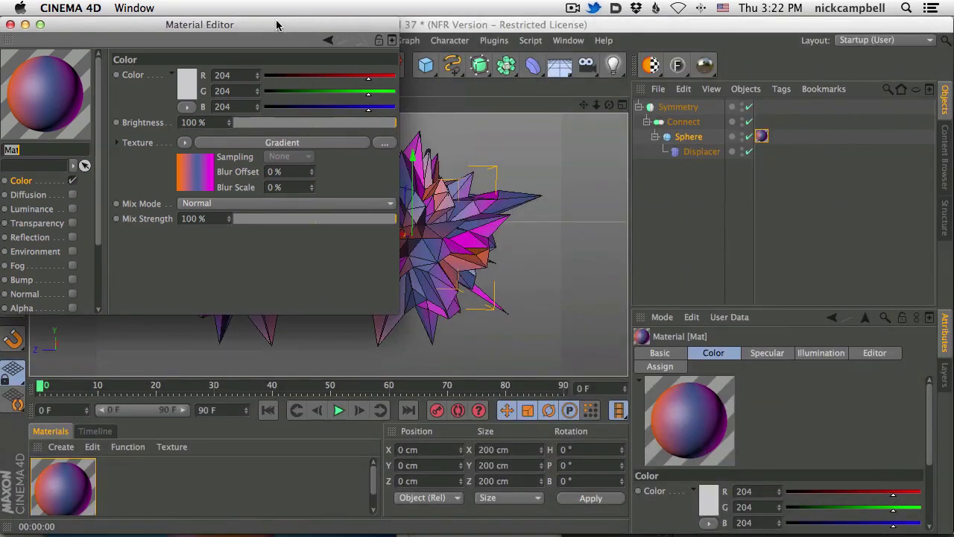
pyautogui.moveTo(277, 24); pyautogui.dragTo(783, 175)
pyautogui.click(803, 305)
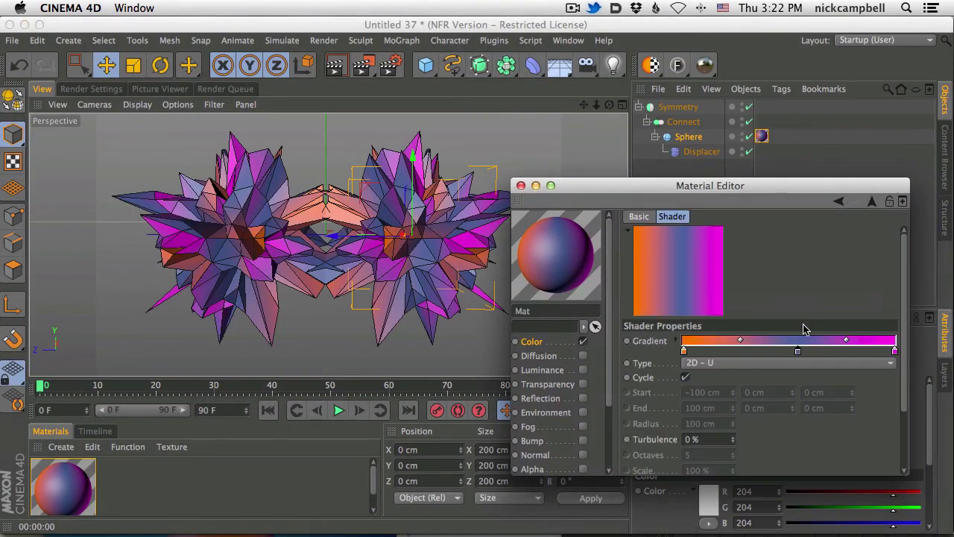
pyautogui.moveTo(796, 352); pyautogui.dragTo(786, 352)
pyautogui.moveTo(684, 351); pyautogui.dragTo(734, 351)
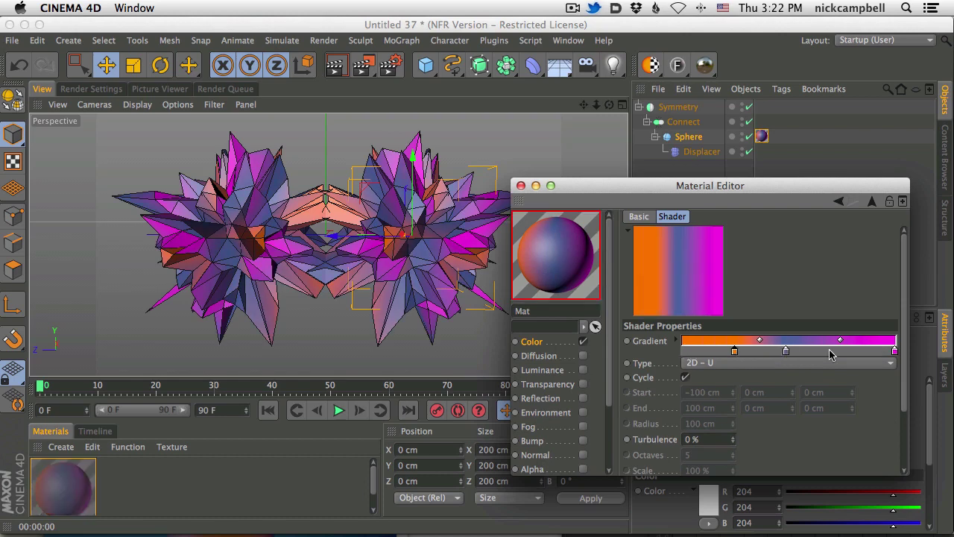
pyautogui.moveTo(894, 351); pyautogui.dragTo(828, 352)
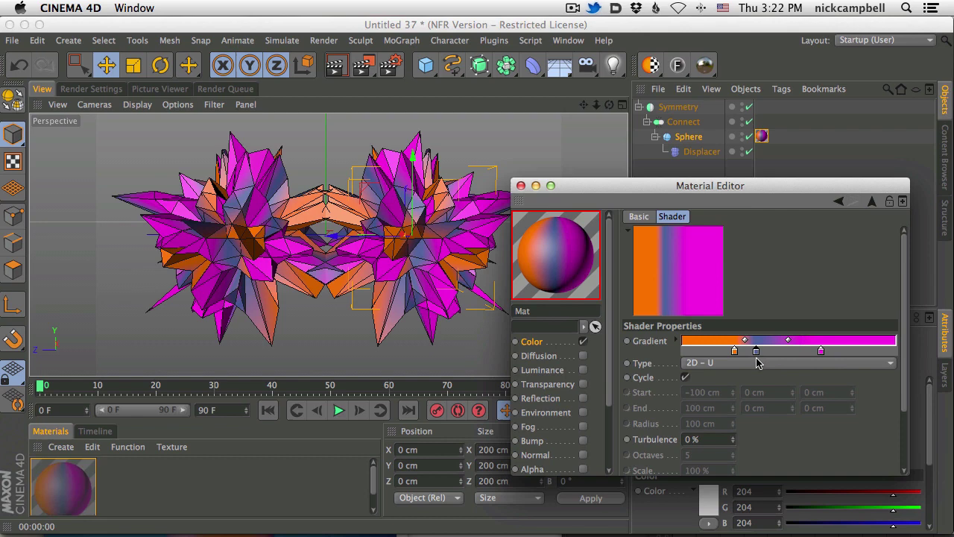
pyautogui.click(521, 186)
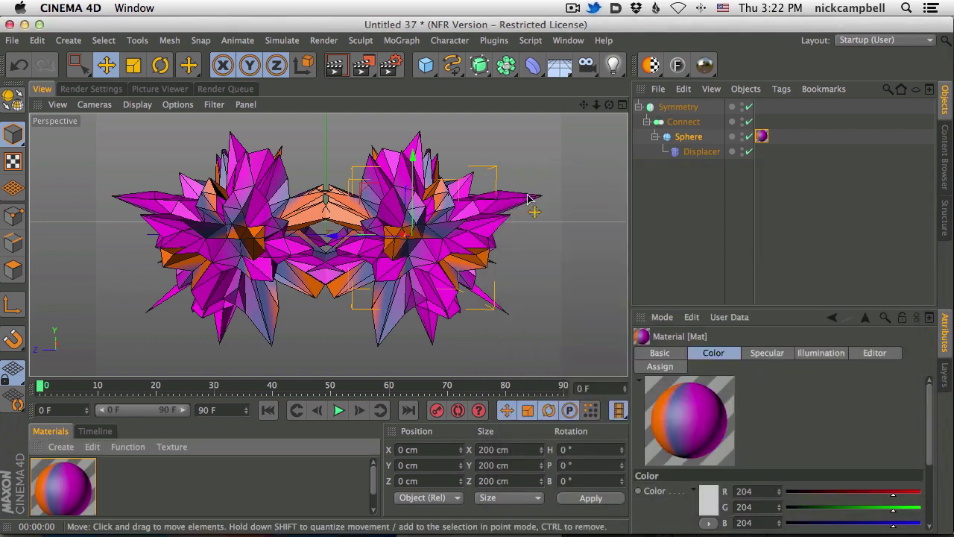
pyautogui.click(336, 66)
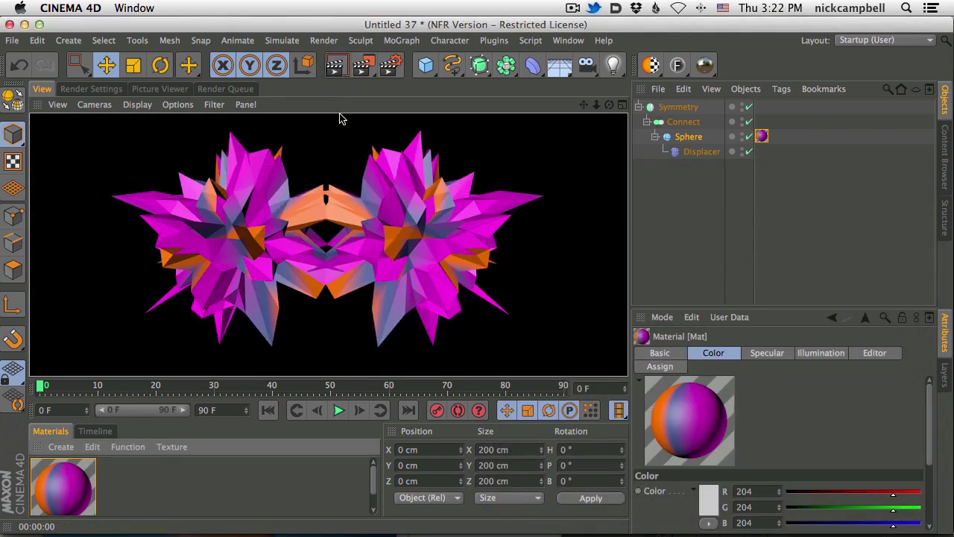
# - Remove the blue knot from the material's gradient and spread the orange and magenta knots to opposite ends
pyautogui.doubleClick(46, 498)
pyautogui.click(485, 223)
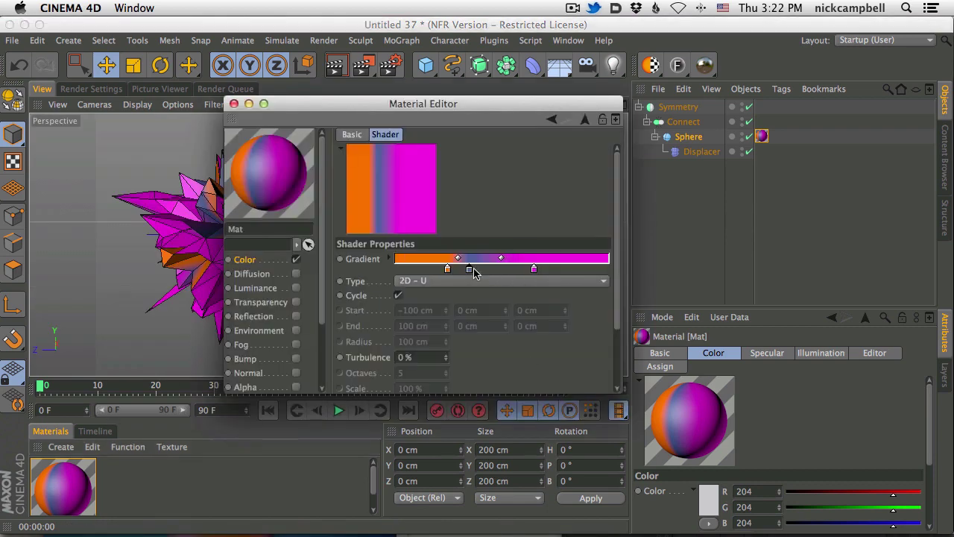
pyautogui.moveTo(471, 270); pyautogui.dragTo(489, 298)
pyautogui.moveTo(534, 270); pyautogui.dragTo(608, 271)
pyautogui.moveTo(446, 271); pyautogui.dragTo(396, 270)
# - Try the 2D - V gradient type on the material, and restore the type to 2D - U
pyautogui.click(432, 281)
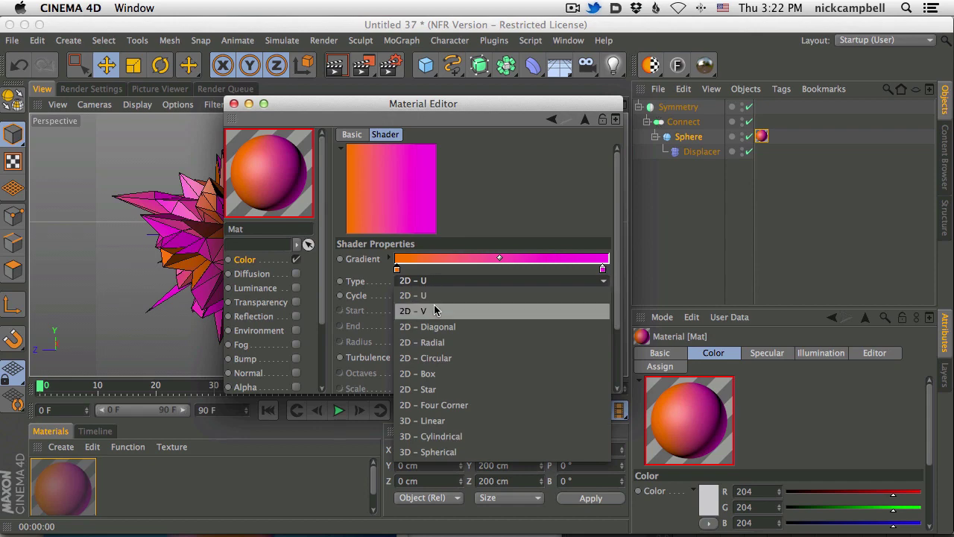
pyautogui.click(436, 312)
pyautogui.moveTo(447, 104); pyautogui.dragTo(745, 107)
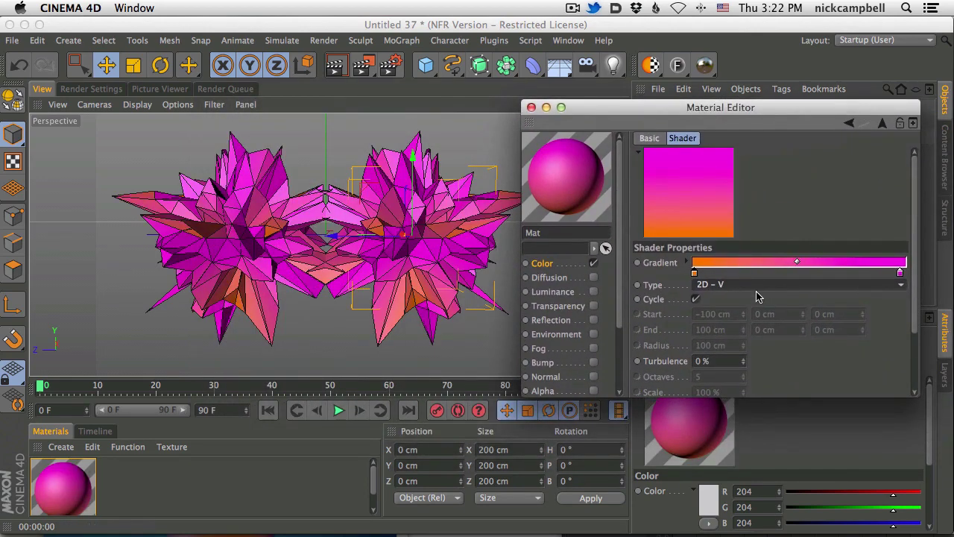
pyautogui.click(728, 285)
pyautogui.click(735, 299)
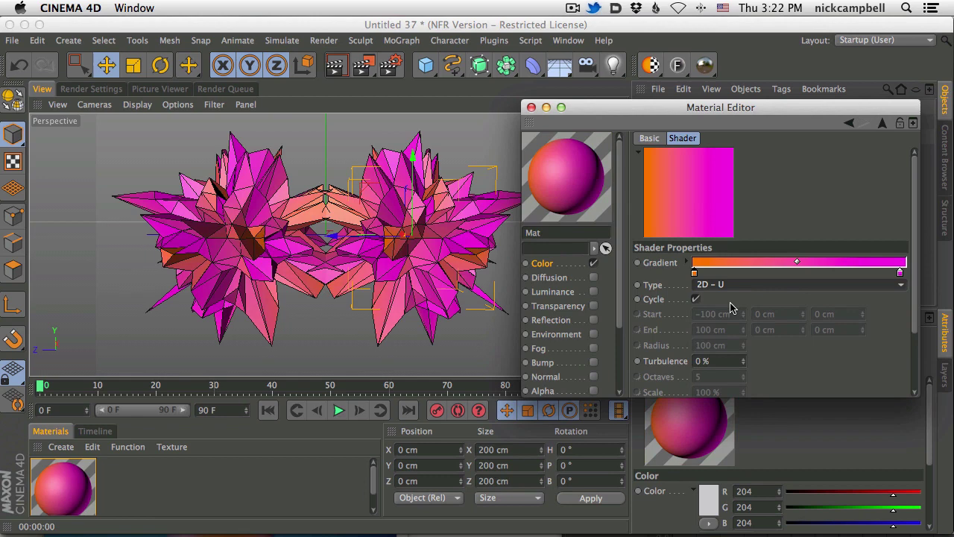
pyautogui.click(531, 107)
# - Try Cubic projection with a U length of 429 % on the sphere's texture tag, and undo both changes
pyautogui.click(761, 136)
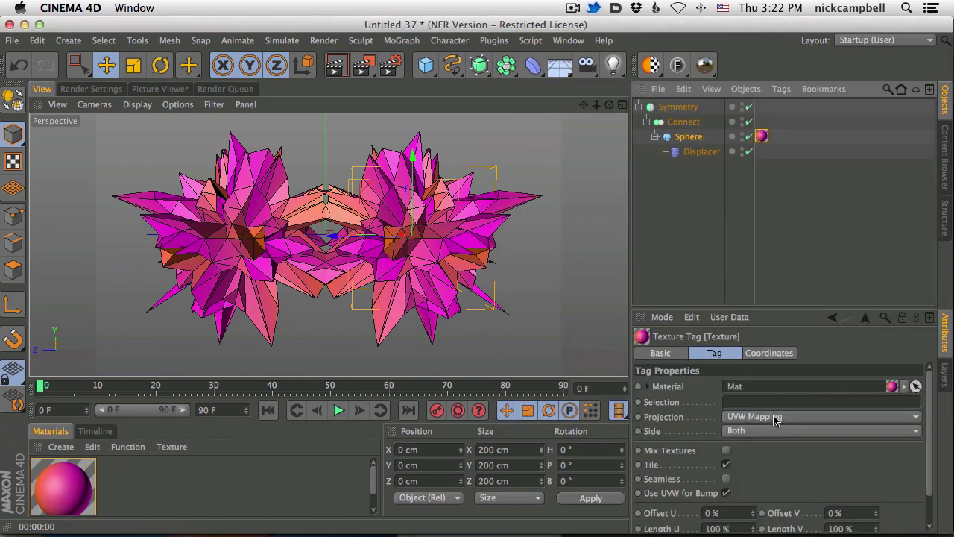
pyautogui.click(776, 418)
pyautogui.click(783, 337)
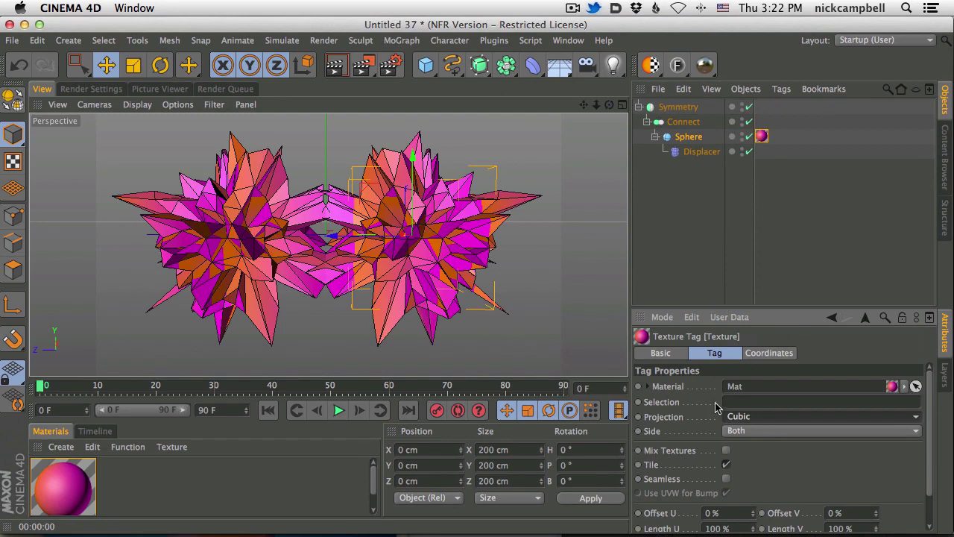
pyautogui.moveTo(753, 528); pyautogui.dragTo(827, 279)
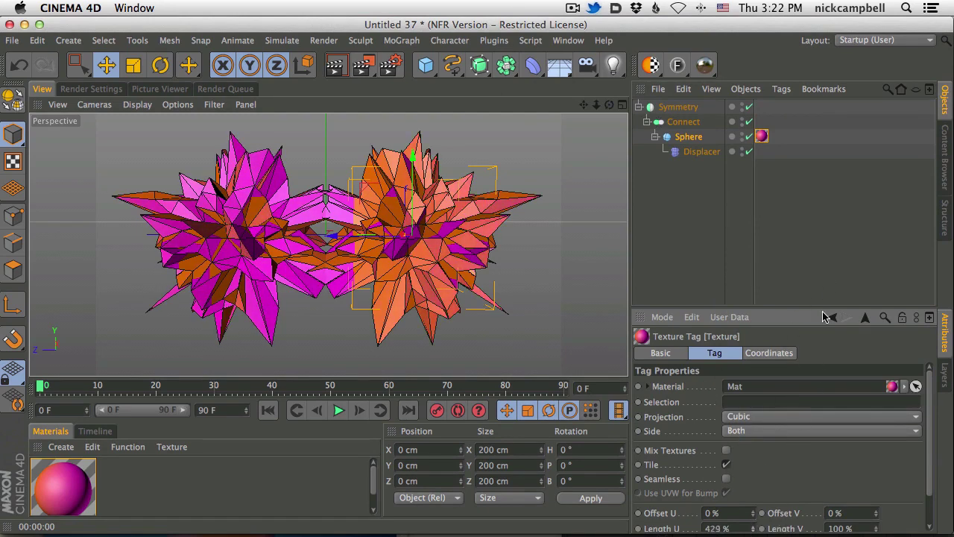
pyautogui.press('super+z')
pyautogui.press('super+z')
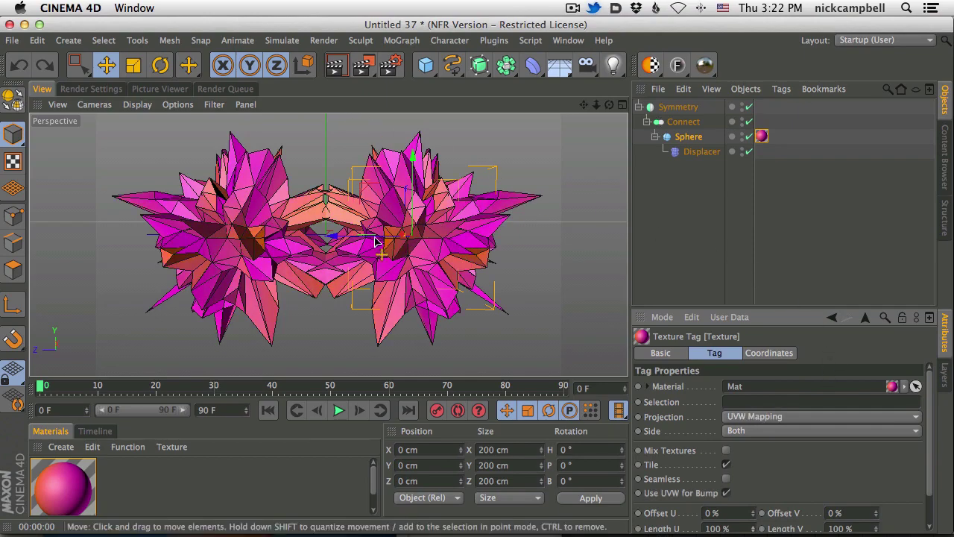
# - Render the mirrored shape to examine how the orange-to-magenta gradient looks on its facets
pyautogui.moveTo(370, 239); pyautogui.dragTo(383, 237)
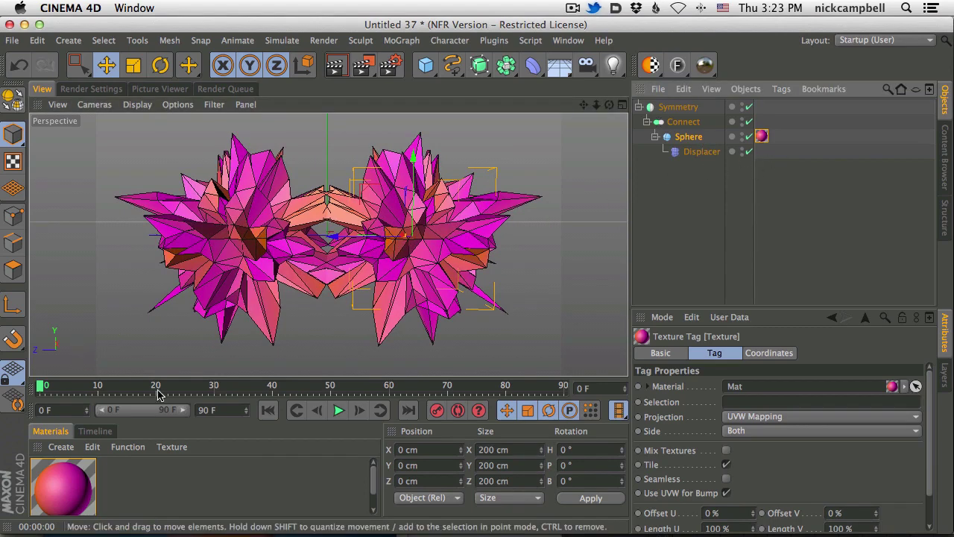
pyautogui.doubleClick(77, 492)
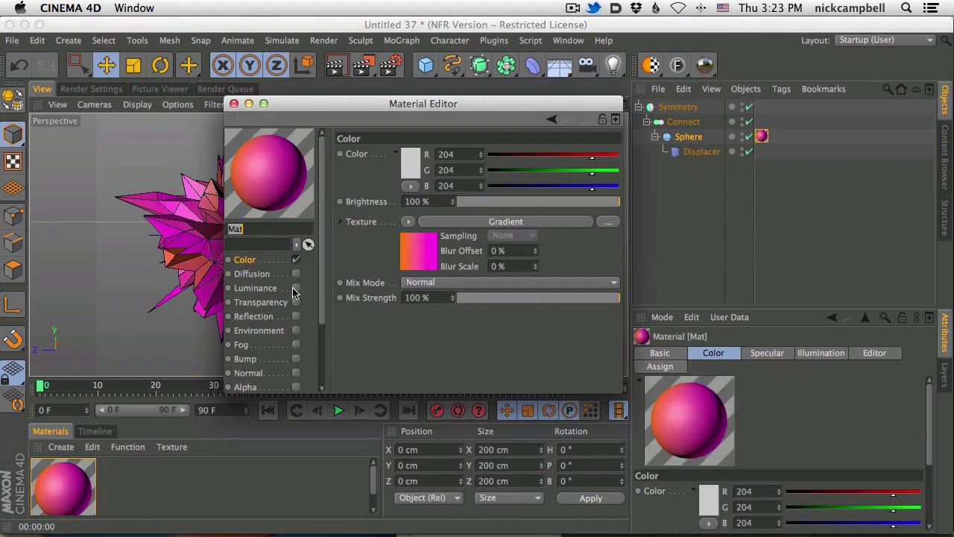
pyautogui.moveTo(330, 107); pyautogui.dragTo(682, 315)
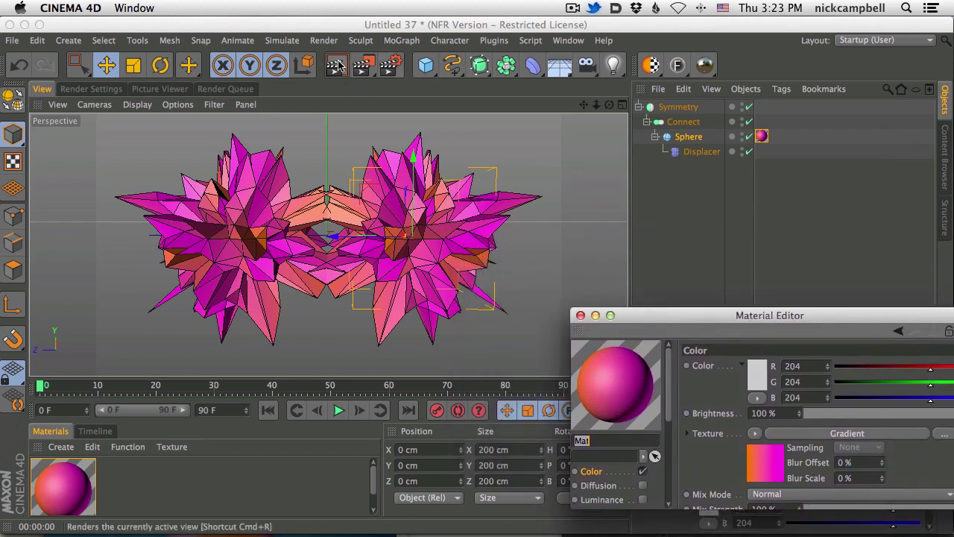
pyautogui.click(337, 69)
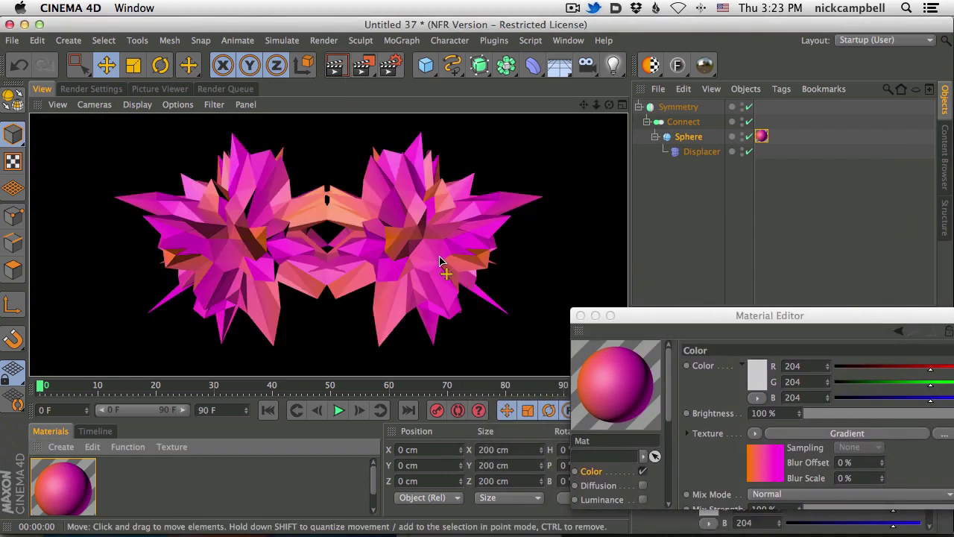
pyautogui.keyDown('alt'); pyautogui.moveTo(425, 278); pyautogui.dragTo(418, 275); pyautogui.keyUp('alt')
pyautogui.click(581, 316)
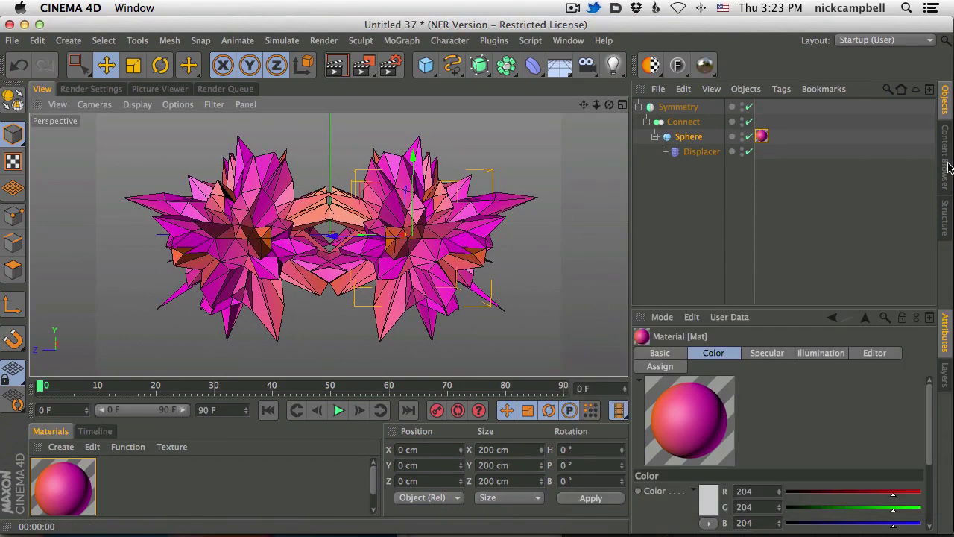
# - Load the SeamlessFloor preset into the scene from the GSG HDRI folder of the content library
pyautogui.click(944, 149)
pyautogui.click(904, 92)
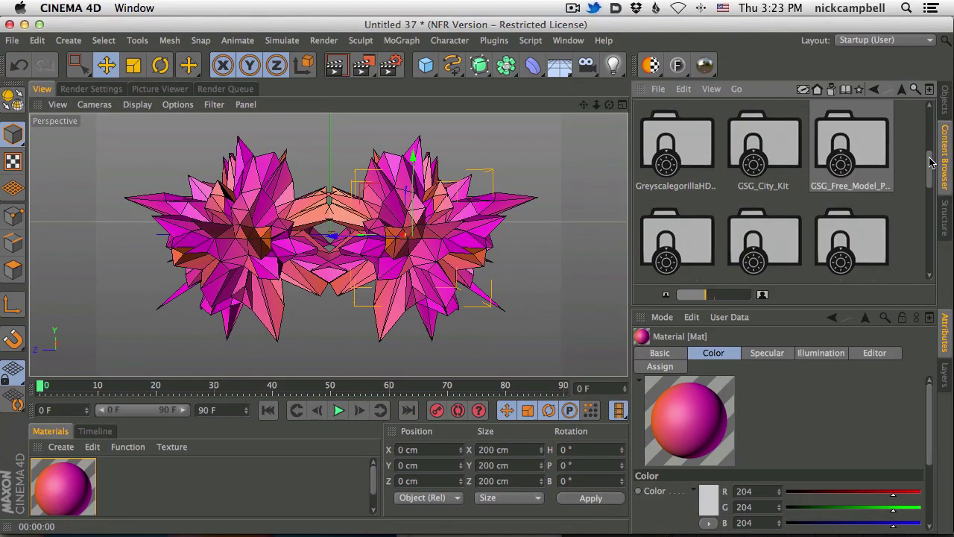
pyautogui.moveTo(931, 163)
pyautogui.mouseDown()
pyautogui.moveTo(932, 219)
pyautogui.moveTo(925, 184)
pyautogui.mouseUp()
pyautogui.moveTo(700, 293); pyautogui.dragTo(698, 291)
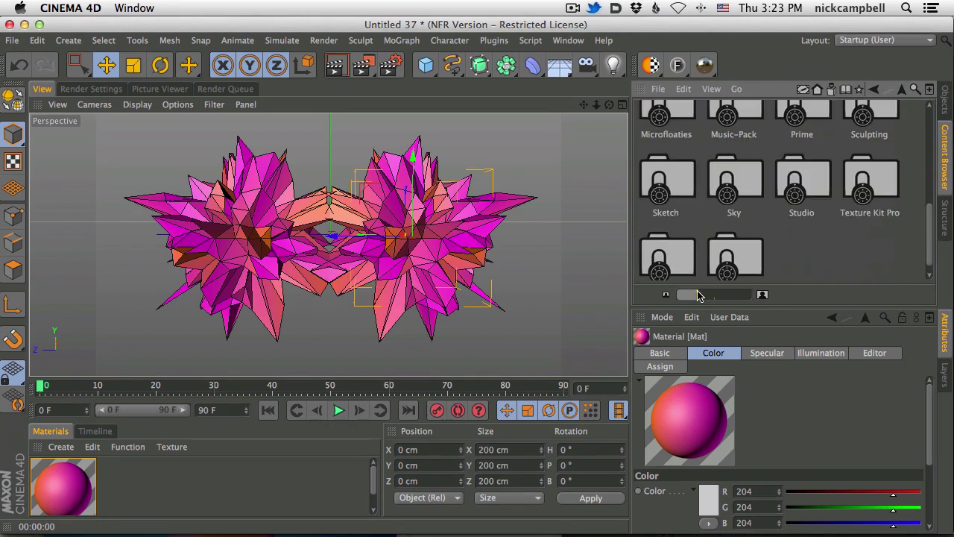
pyautogui.scroll(3, 895, 174)
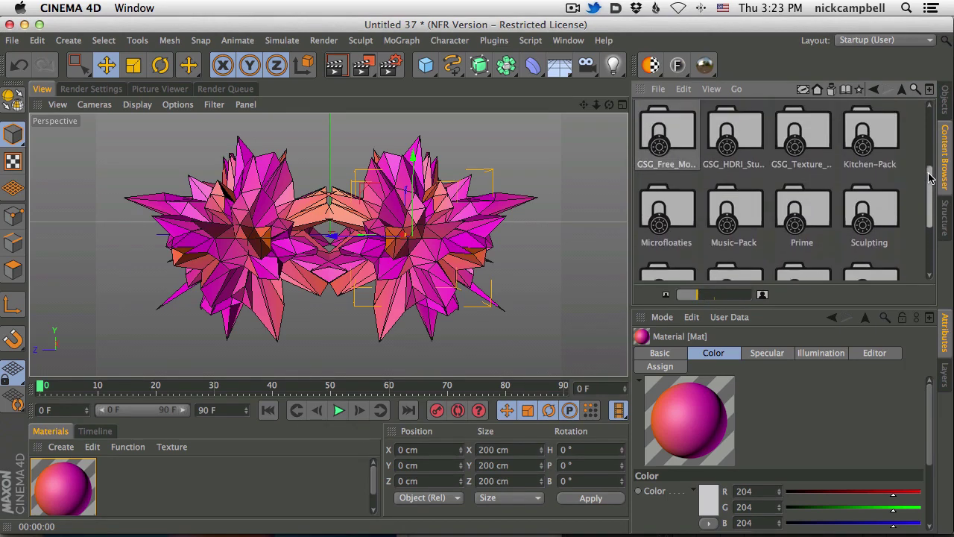
pyautogui.doubleClick(733, 158)
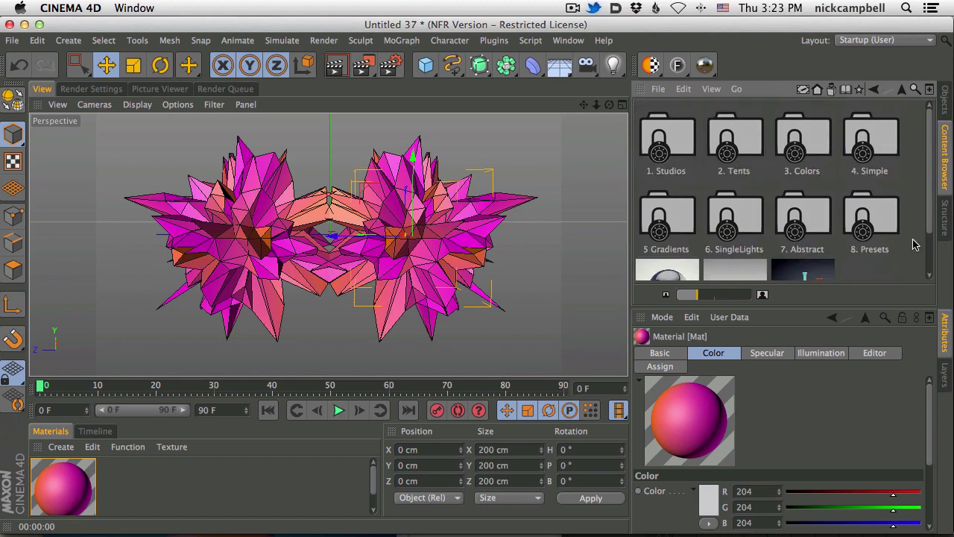
pyautogui.moveTo(930, 202); pyautogui.dragTo(925, 276)
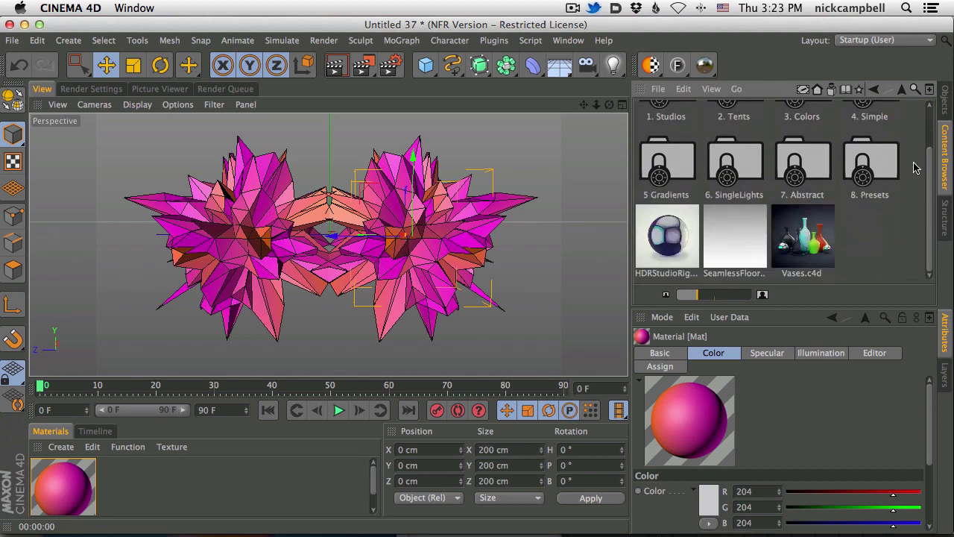
pyautogui.doubleClick(721, 250)
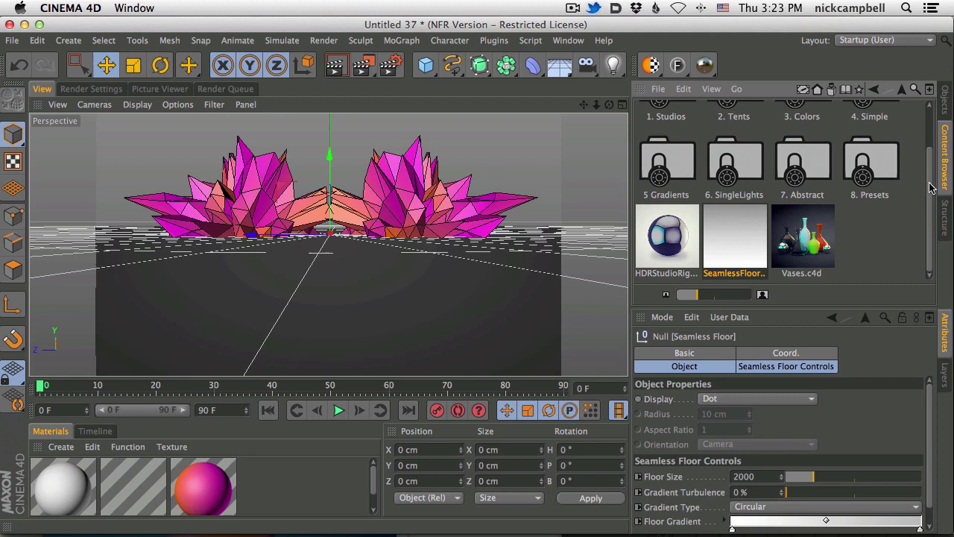
# - Enable Turn Off Floor on the Seamless Floor object and render the view with only its background
pyautogui.scroll(-1, 861, 473)
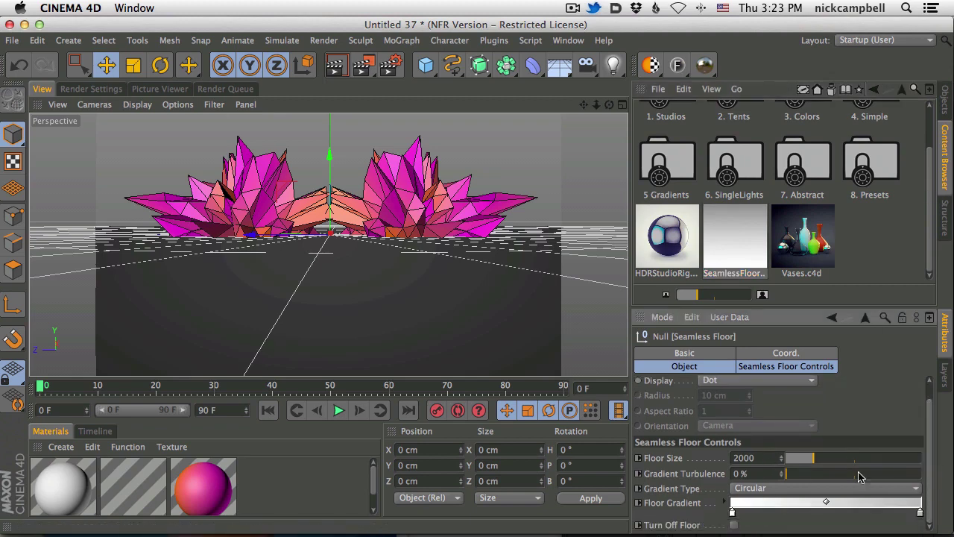
pyautogui.click(735, 525)
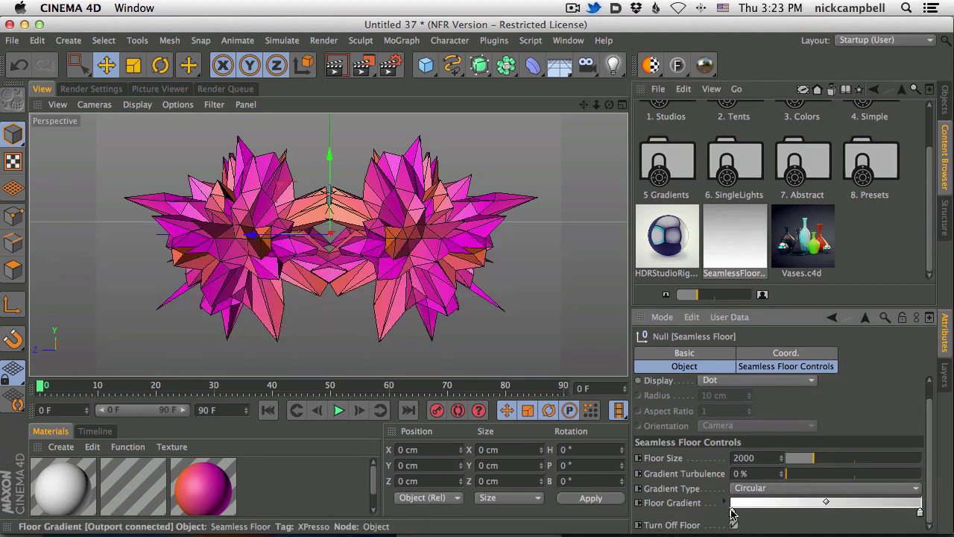
pyautogui.click(335, 64)
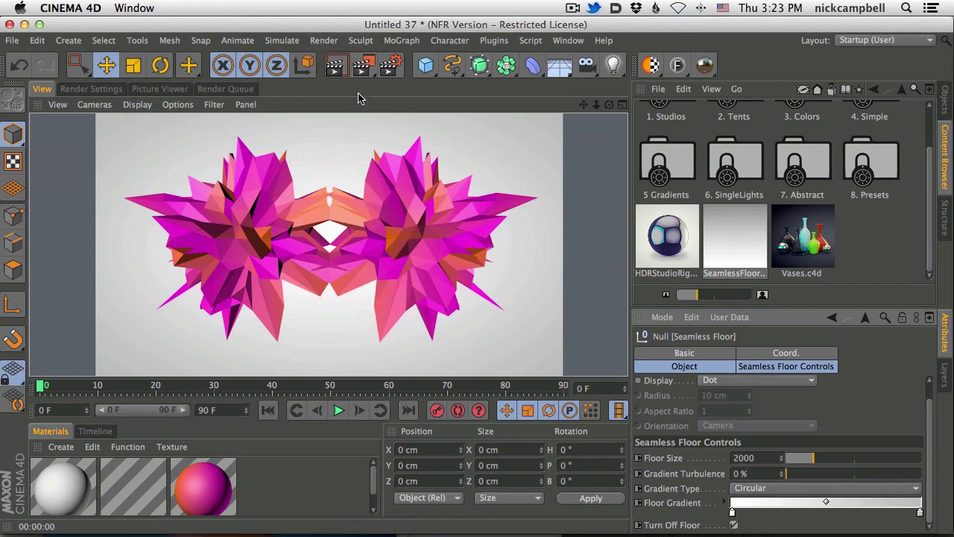
# - Recolor the floor gradient's start knot to very dark blue-gray and its end knot to black, and render the view
pyautogui.doubleClick(731, 511)
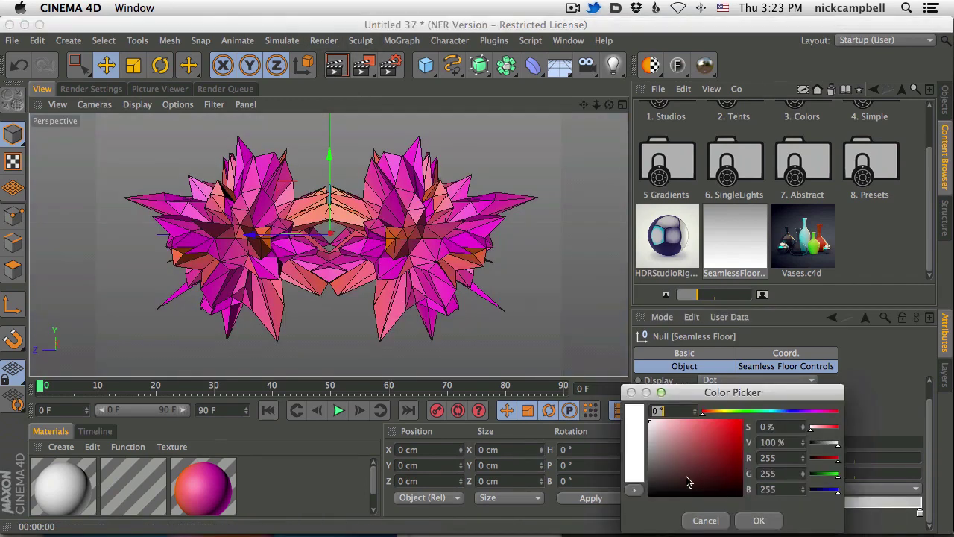
pyautogui.moveTo(686, 476); pyautogui.dragTo(663, 484)
pyautogui.click(780, 412)
pyautogui.click(672, 477)
pyautogui.click(760, 521)
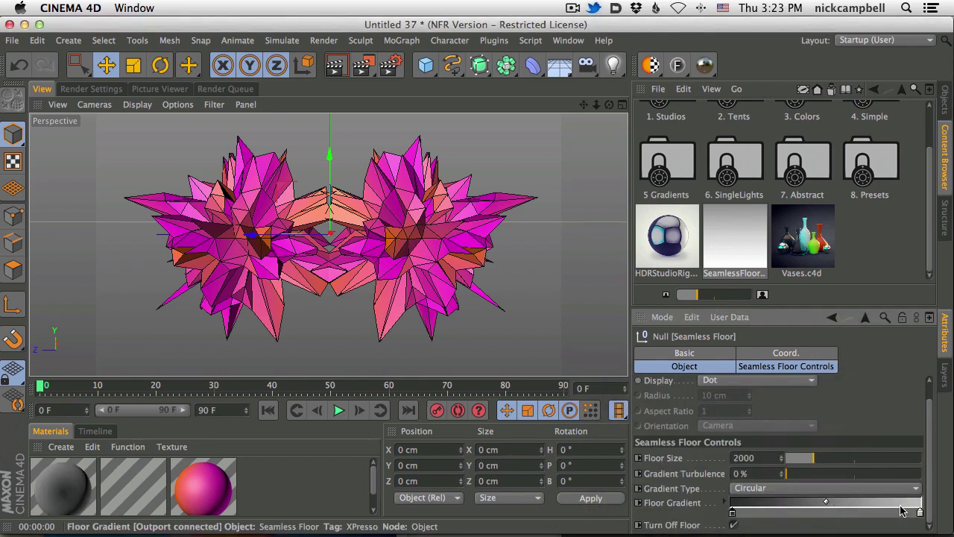
pyautogui.doubleClick(920, 513)
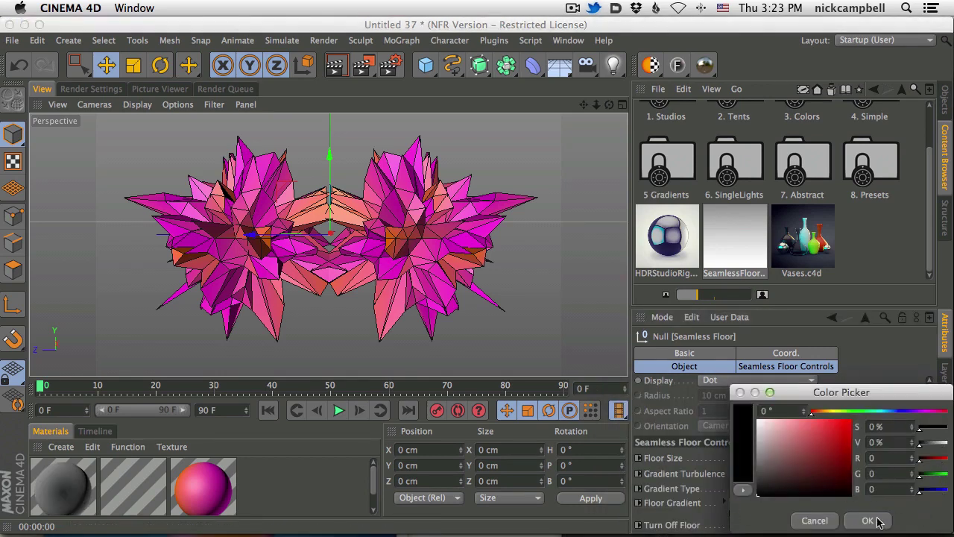
pyautogui.click(869, 521)
pyautogui.click(335, 64)
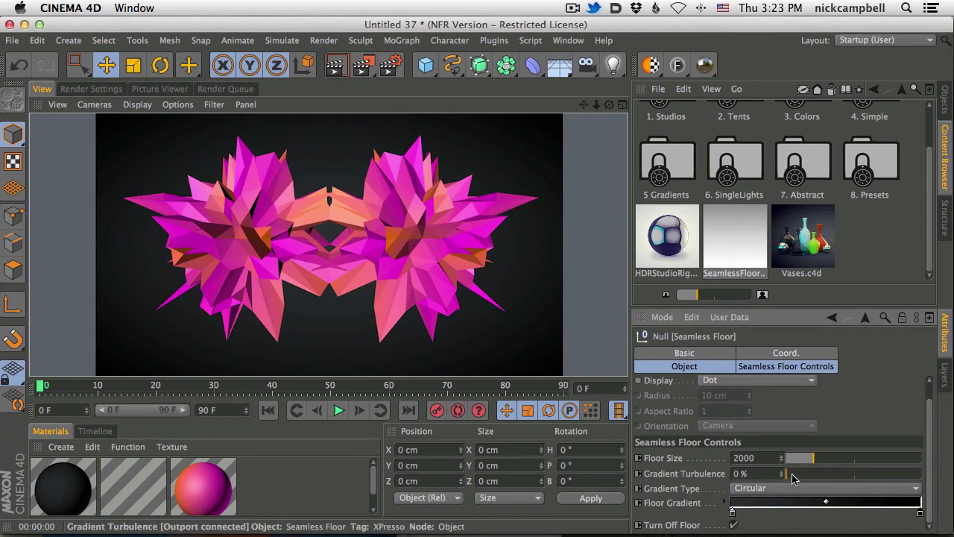
# - Set the seamless floor's gradient turbulence to 12 % and render the view
pyautogui.moveTo(793, 478); pyautogui.dragTo(802, 475)
pyautogui.click(336, 65)
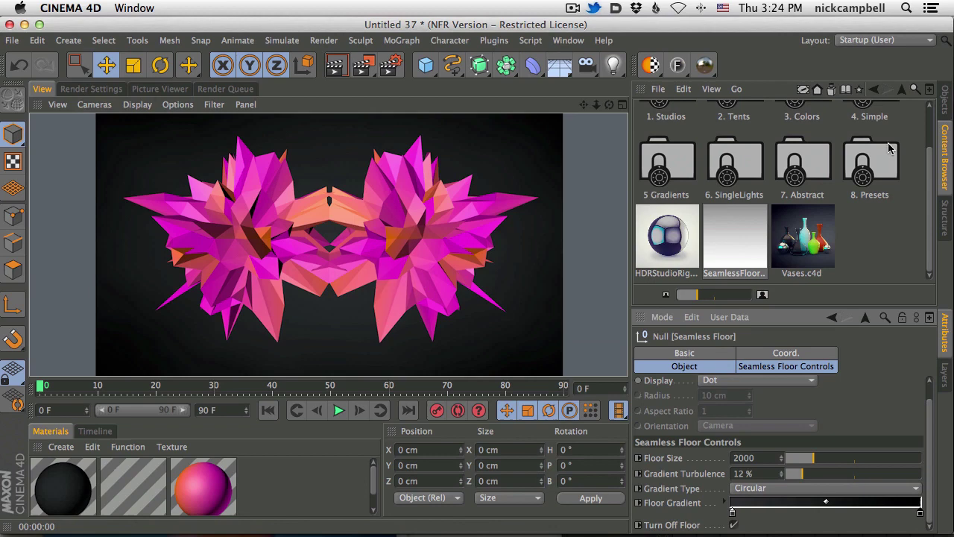
# - Add the Ambient Occlusion effect to the render settings and render the view
pyautogui.click(91, 89)
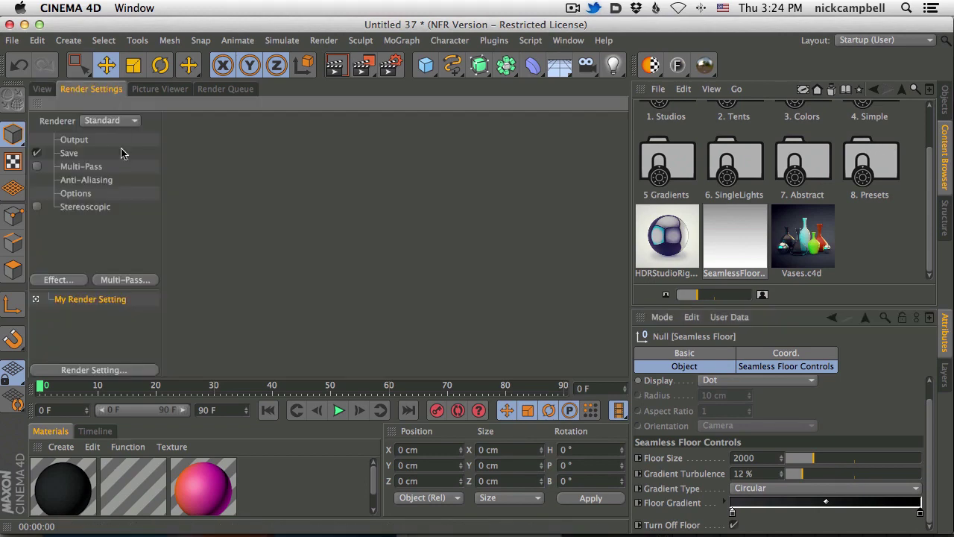
pyautogui.click(43, 89)
pyautogui.click(93, 90)
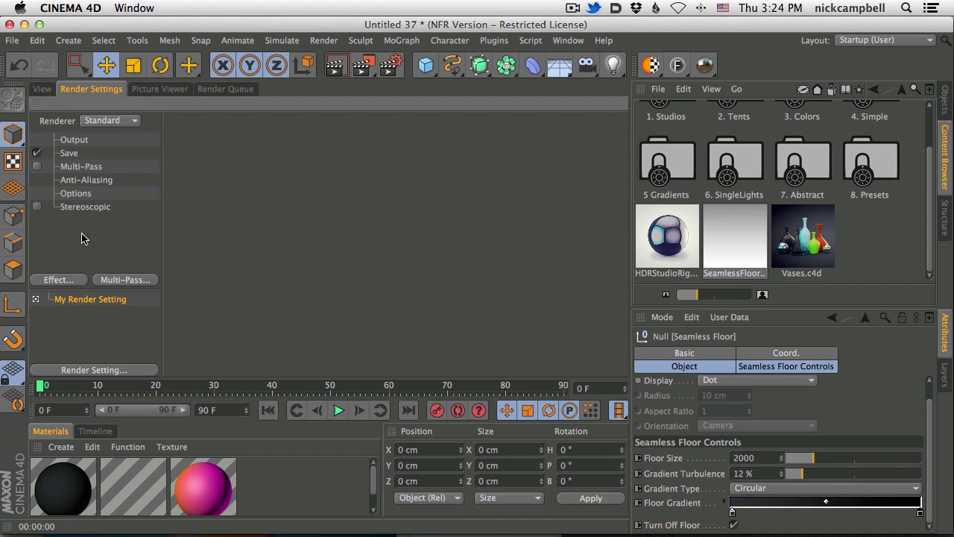
pyautogui.click(59, 279)
pyautogui.click(139, 194)
pyautogui.click(41, 89)
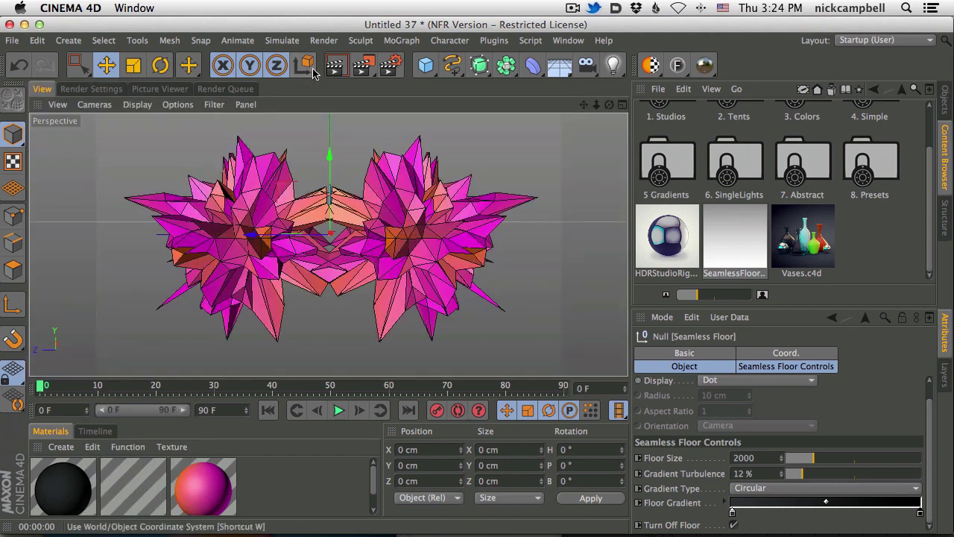
pyautogui.click(335, 65)
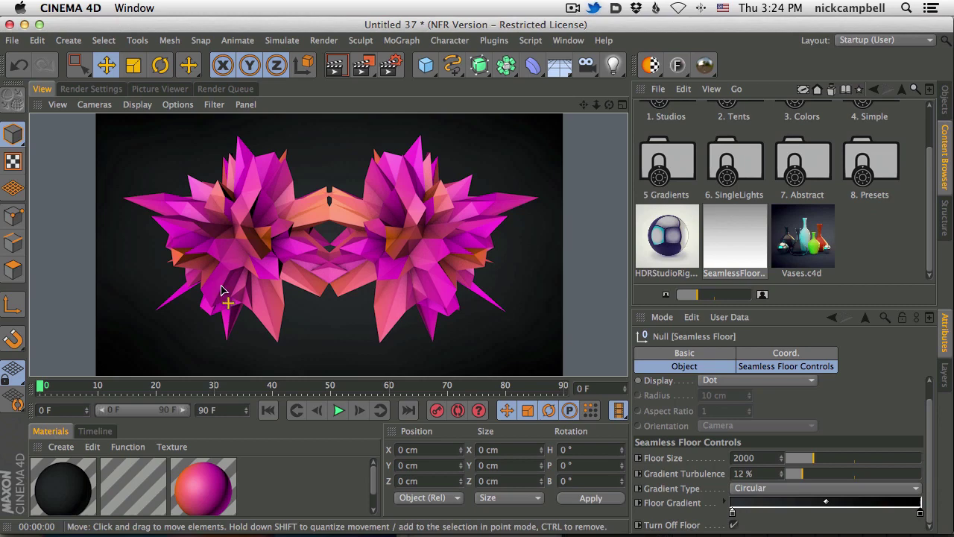
# - Set the ambient occlusion contrast to 20 and render the view
pyautogui.click(84, 89)
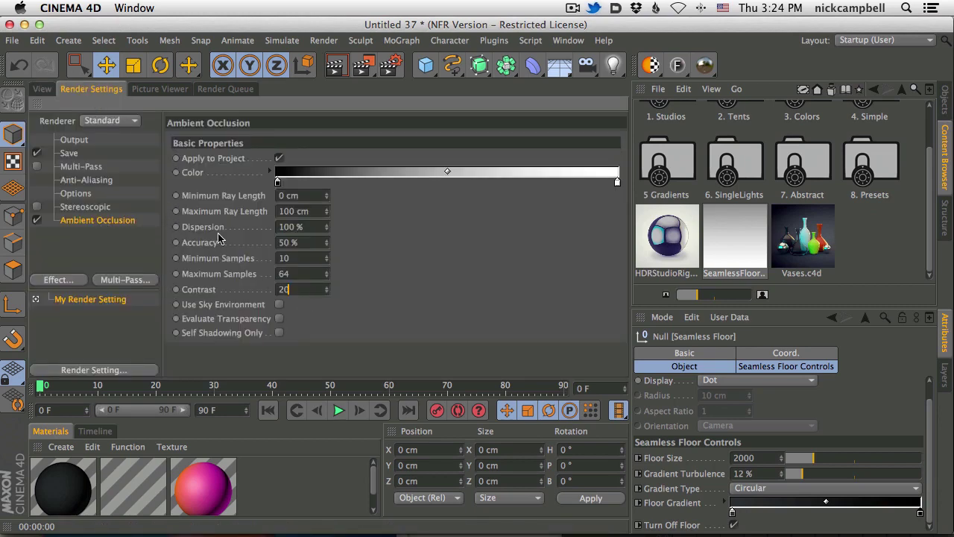
pyautogui.click(45, 88)
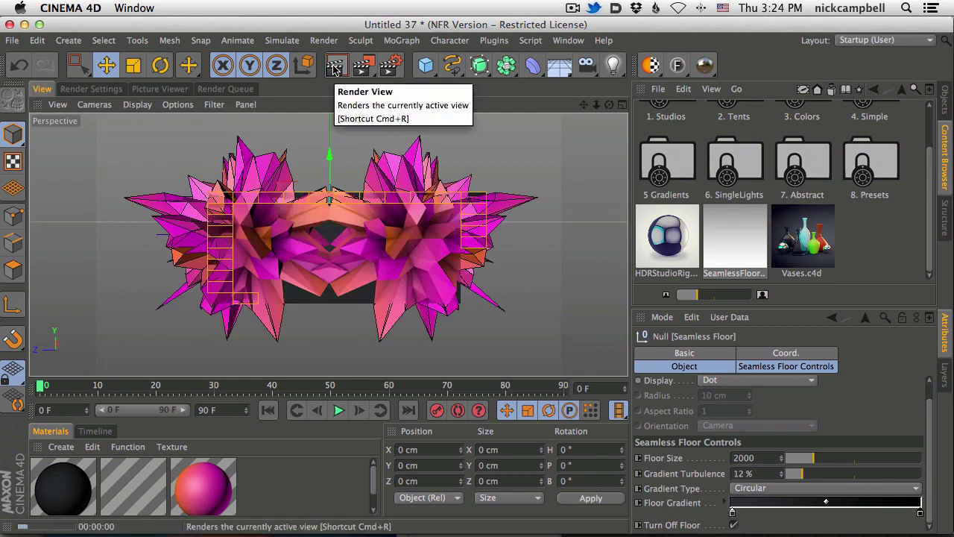
pyautogui.click(335, 67)
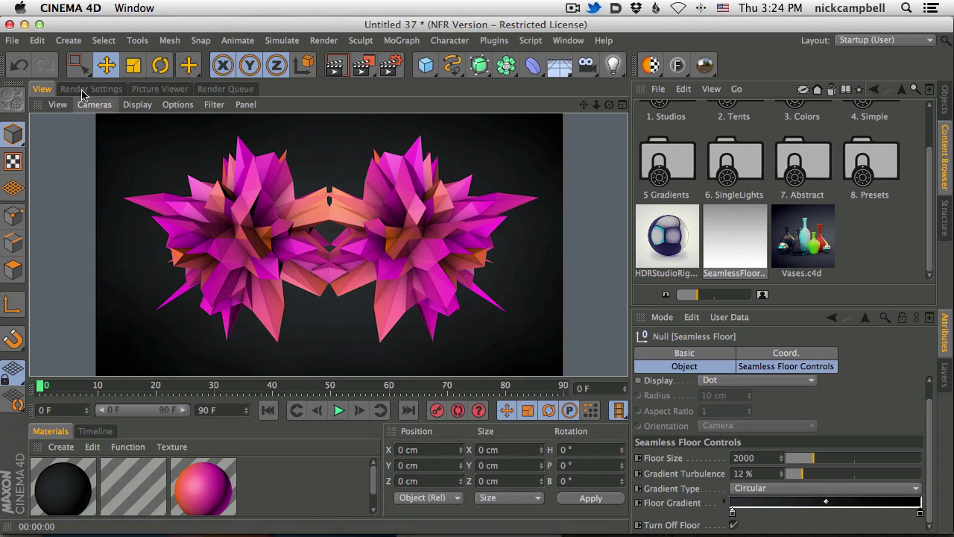
# - Load the overhead softbox light preset from the Greyscalegorilla folder of the content library and render the view
pyautogui.click(944, 108)
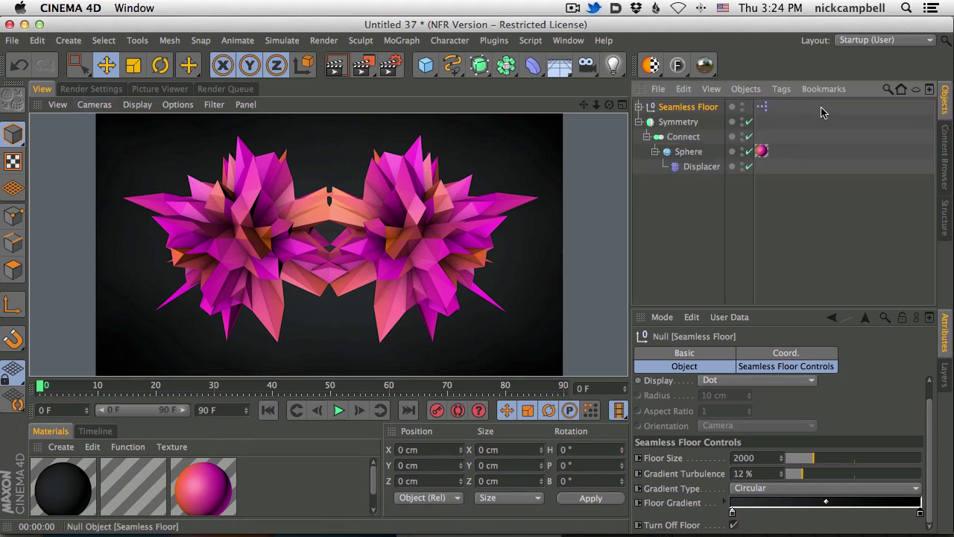
pyautogui.click(944, 151)
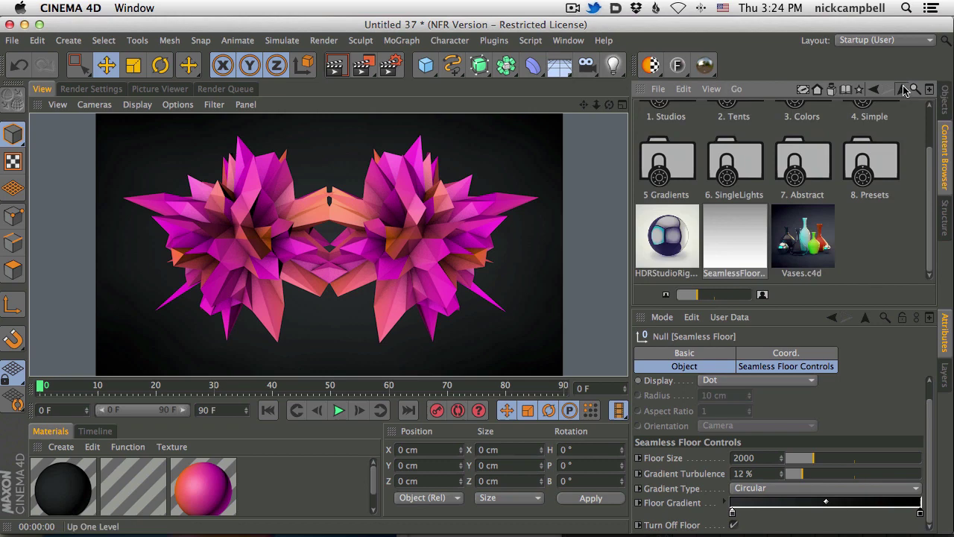
pyautogui.click(901, 88)
pyautogui.moveTo(927, 165); pyautogui.dragTo(930, 140)
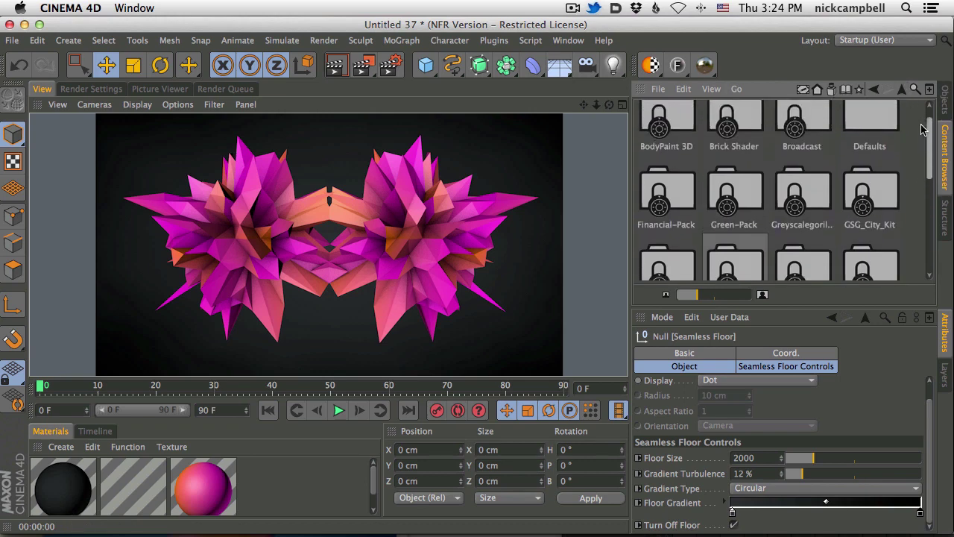
pyautogui.click(811, 193)
pyautogui.doubleClick(811, 193)
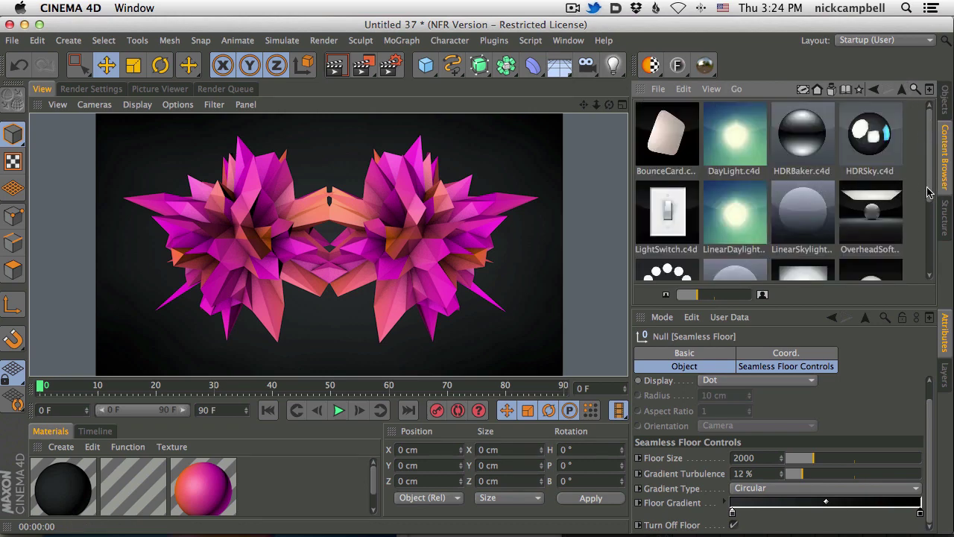
pyautogui.scroll(-2, 930, 192)
pyautogui.doubleClick(877, 173)
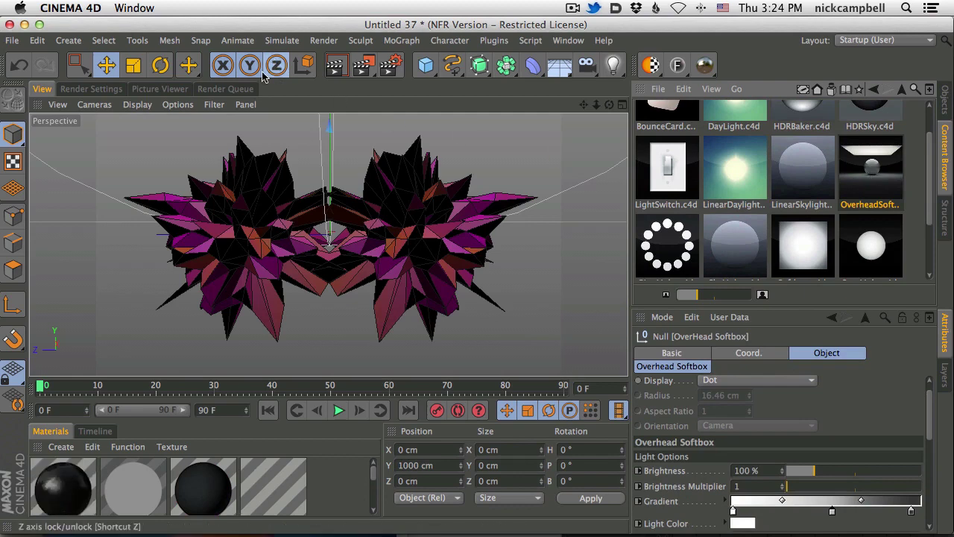
pyautogui.click(335, 68)
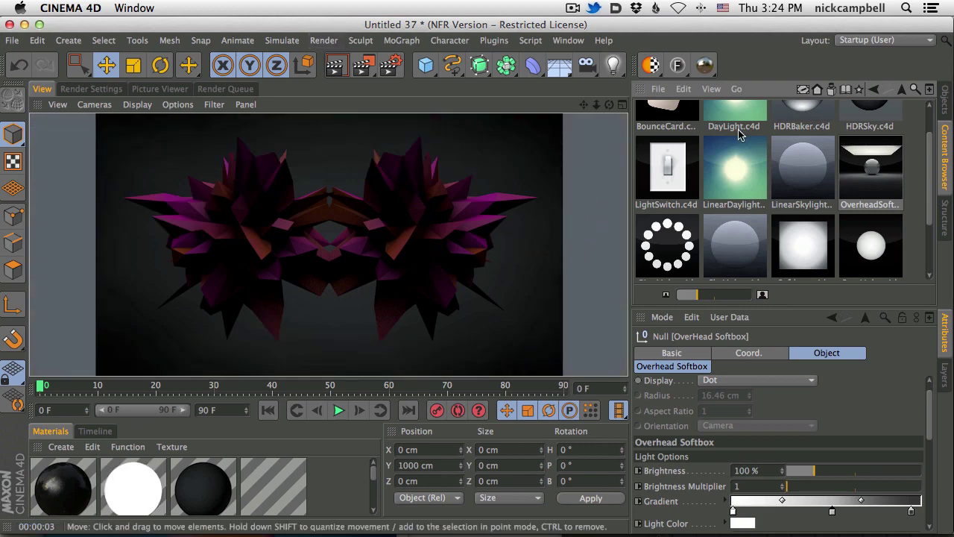
# - Add a camera to the scene from the current view
pyautogui.click(946, 99)
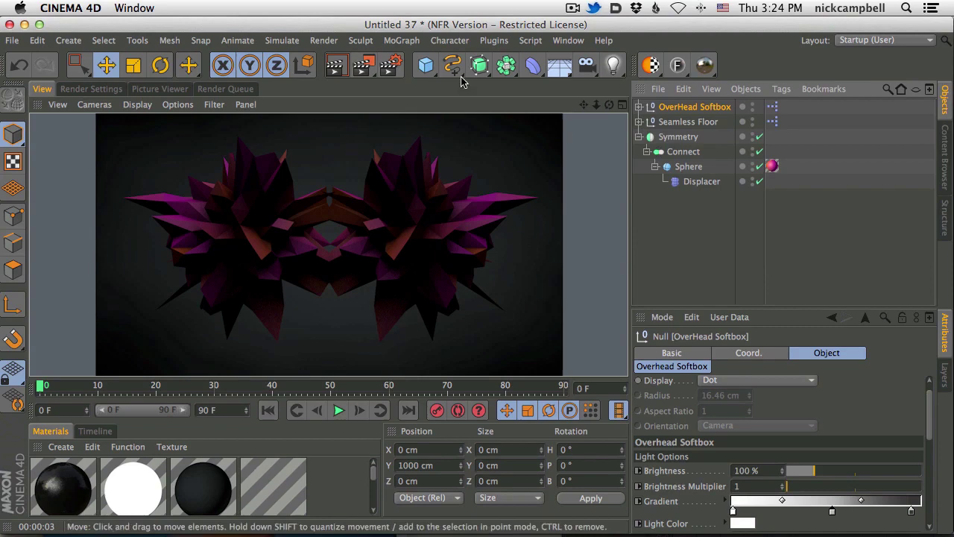
pyautogui.click(587, 65)
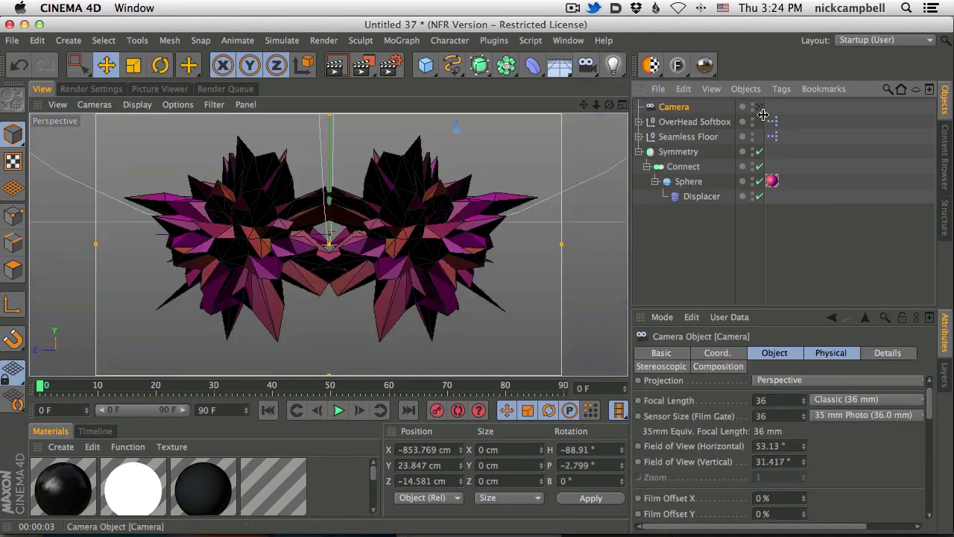
# - Lower the OverHead Softbox to a Y position of about 329 cm and render the view through the new camera
pyautogui.moveTo(396, 207)
pyautogui.keyDown('alt'); pyautogui.mouseDown(button='right')
pyautogui.moveTo(275, 260)
pyautogui.moveTo(72, 300)
pyautogui.mouseUp(button='right'); pyautogui.keyUp('alt')
pyautogui.keyDown('alt'); pyautogui.moveTo(291, 232); pyautogui.dragTo(238, 242, button='right'); pyautogui.keyUp('alt')
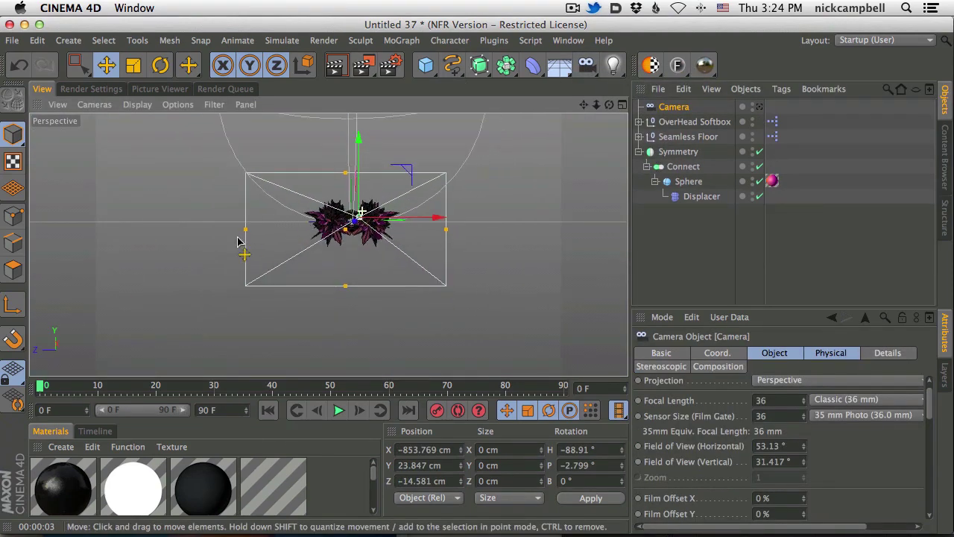
pyautogui.scroll(-5, 309, 239)
pyautogui.click(697, 122)
pyautogui.moveTo(334, 134); pyautogui.dragTo(333, 165)
pyautogui.click(759, 106)
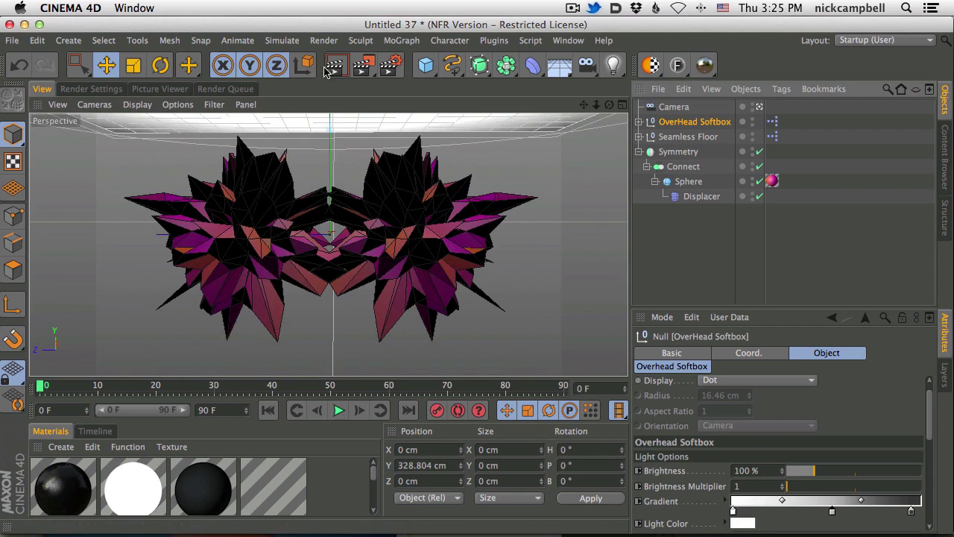
pyautogui.click(353, 65)
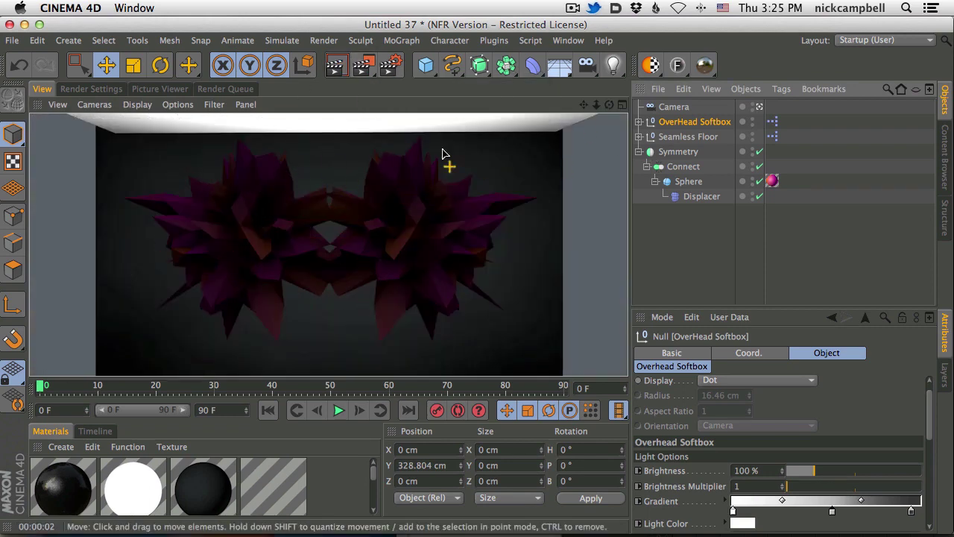
# - Raise the OverHead Softbox brightness, set its falloff Radius/Decay to 4385 cm, and render the view
pyautogui.click(687, 125)
pyautogui.moveTo(807, 472); pyautogui.dragTo(854, 471)
pyautogui.moveTo(932, 405); pyautogui.dragTo(926, 469)
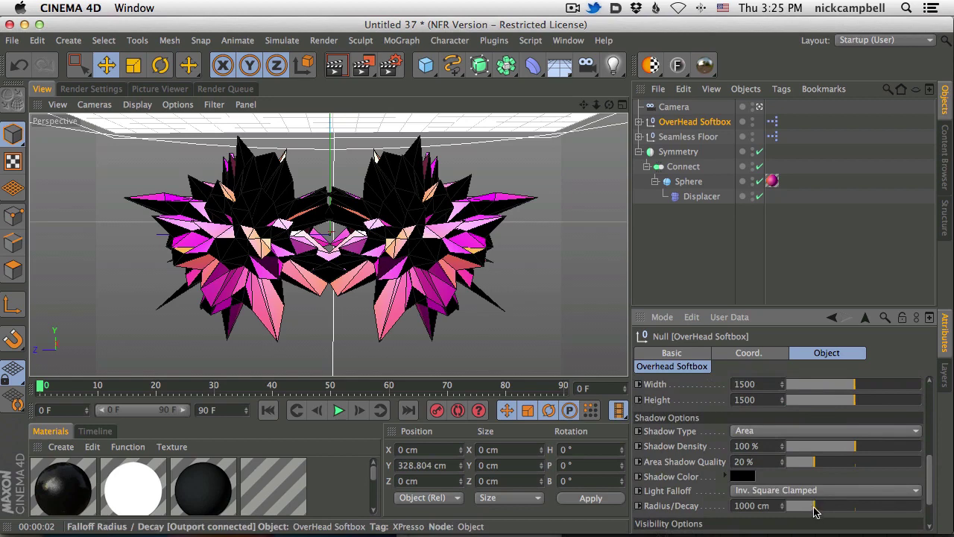
pyautogui.moveTo(816, 507); pyautogui.dragTo(906, 506)
pyautogui.click(335, 66)
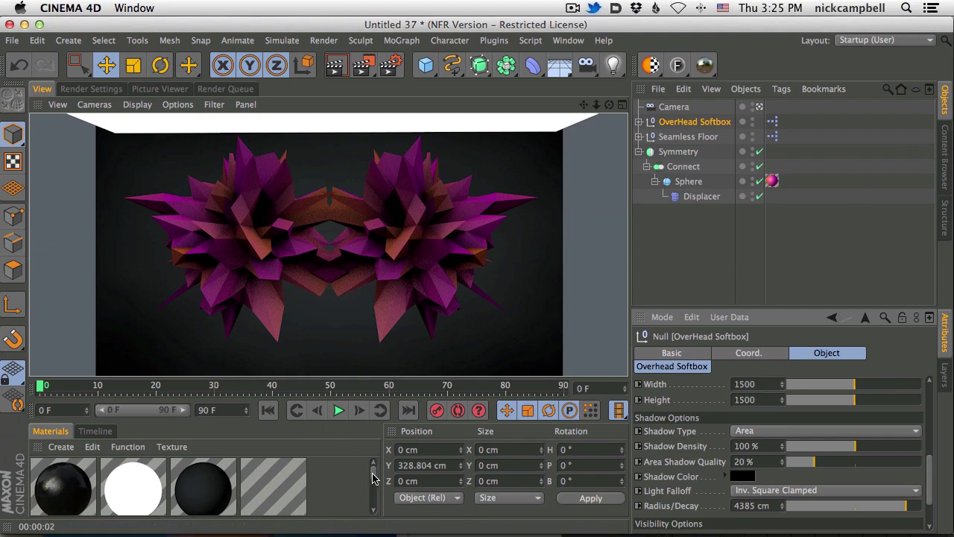
# - Enable the Reflection channel of the Mat gradient material and give it a Fresnel texture
pyautogui.moveTo(372, 478); pyautogui.dragTo(377, 507)
pyautogui.doubleClick(73, 474)
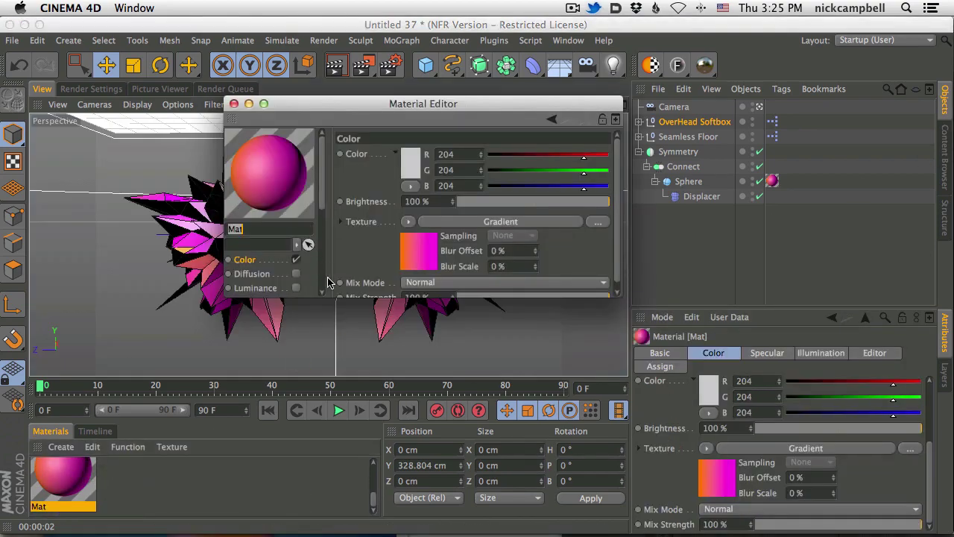
pyautogui.moveTo(632, 293); pyautogui.dragTo(735, 490)
pyautogui.click(296, 316)
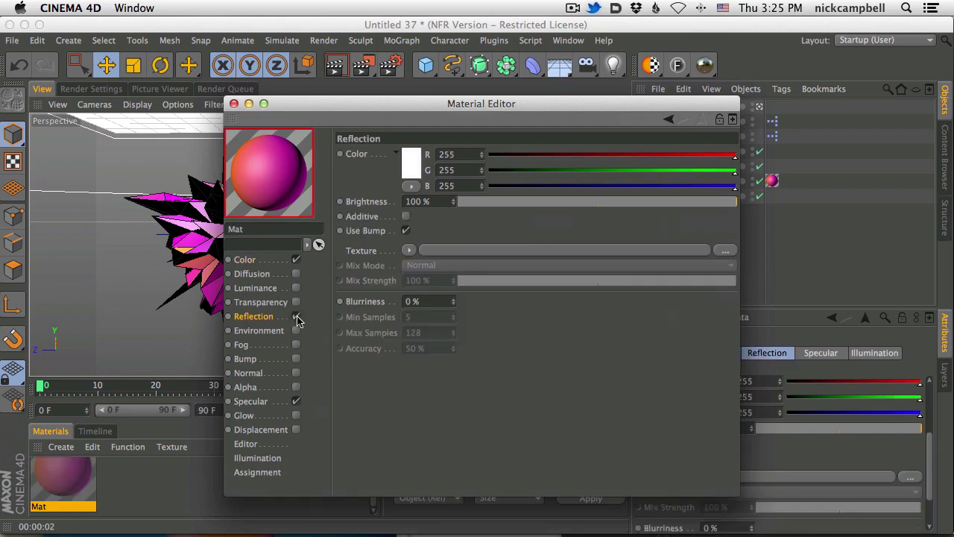
pyautogui.click(409, 251)
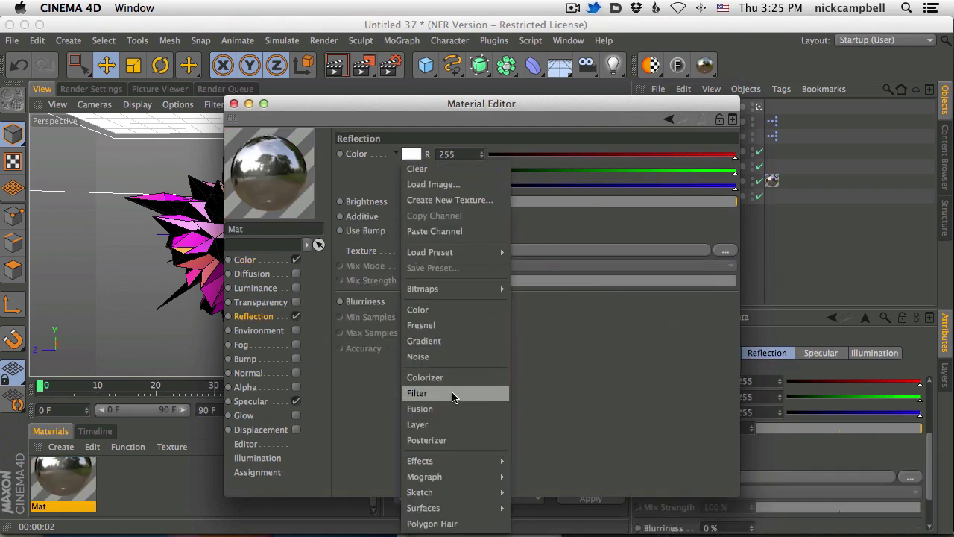
pyautogui.click(447, 325)
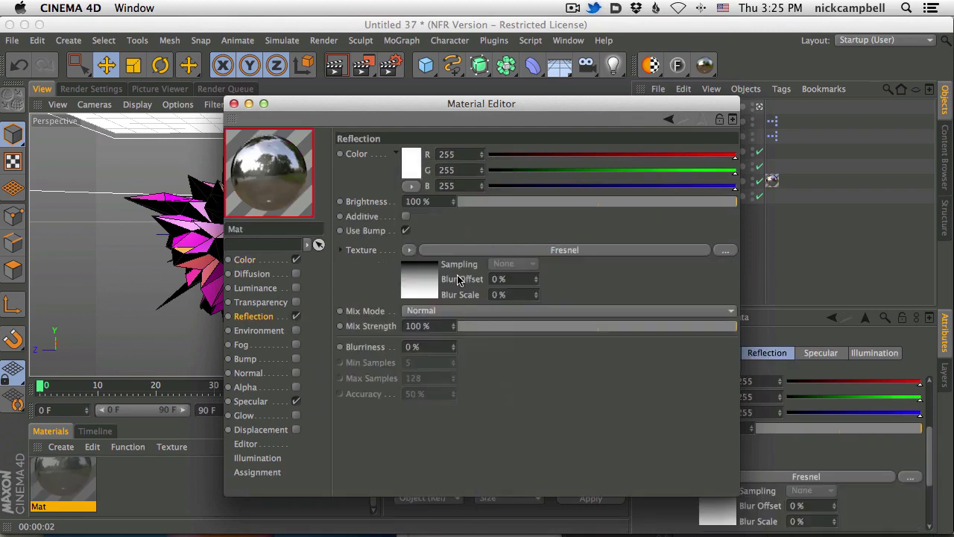
# - Set the material's reflection brightness to 4 % and mix strength to 42 %, and render the view
pyautogui.click(469, 202)
pyautogui.click(571, 332)
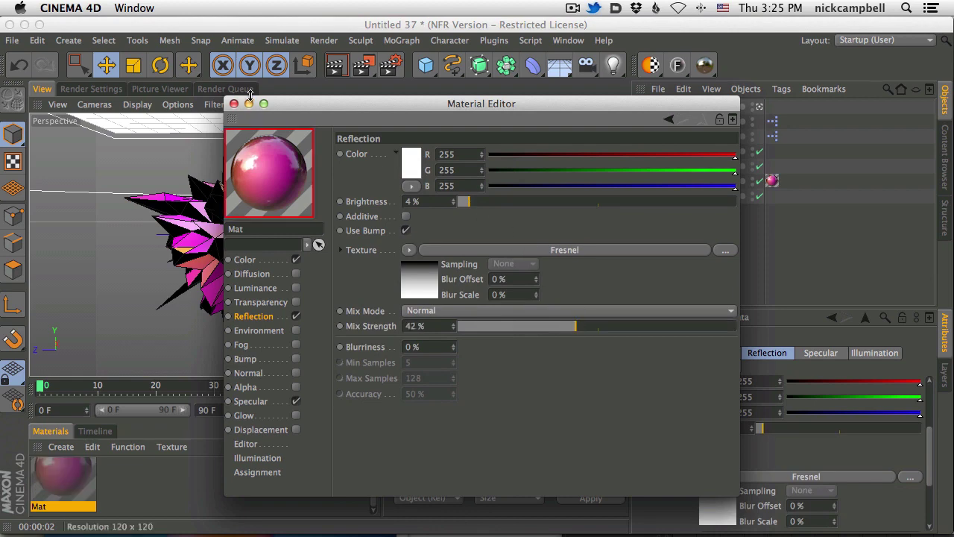
pyautogui.click(234, 104)
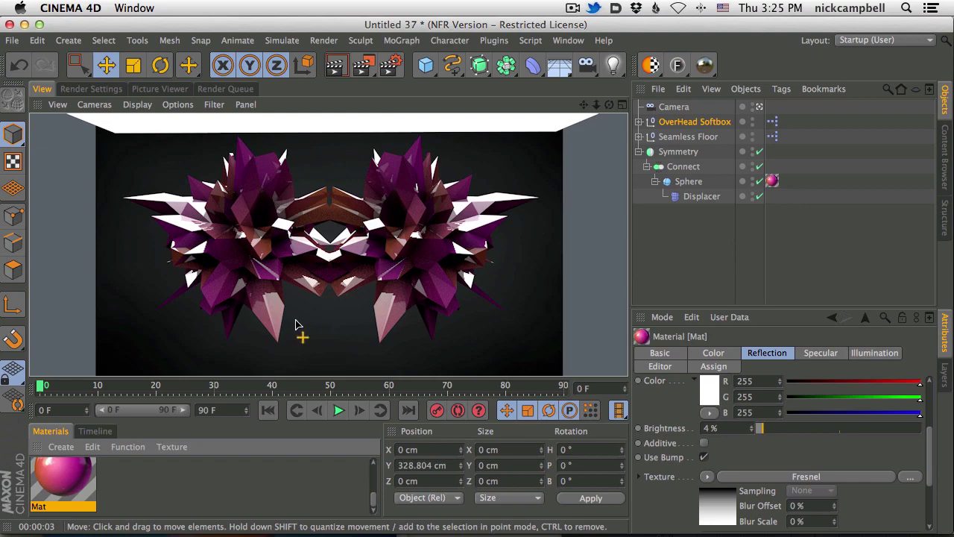
# - Turn off the Reflection channel of the Mat gradient material
pyautogui.doubleClick(60, 478)
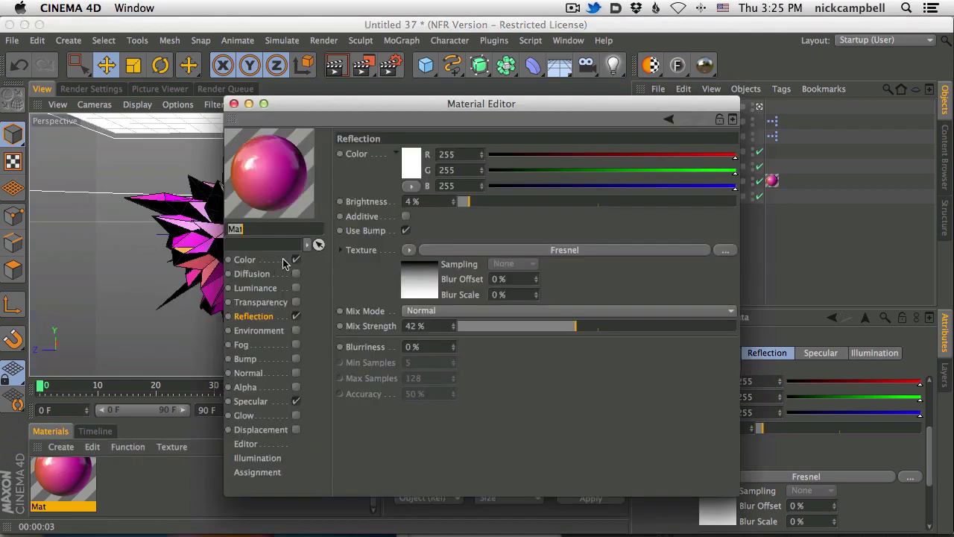
pyautogui.click(233, 103)
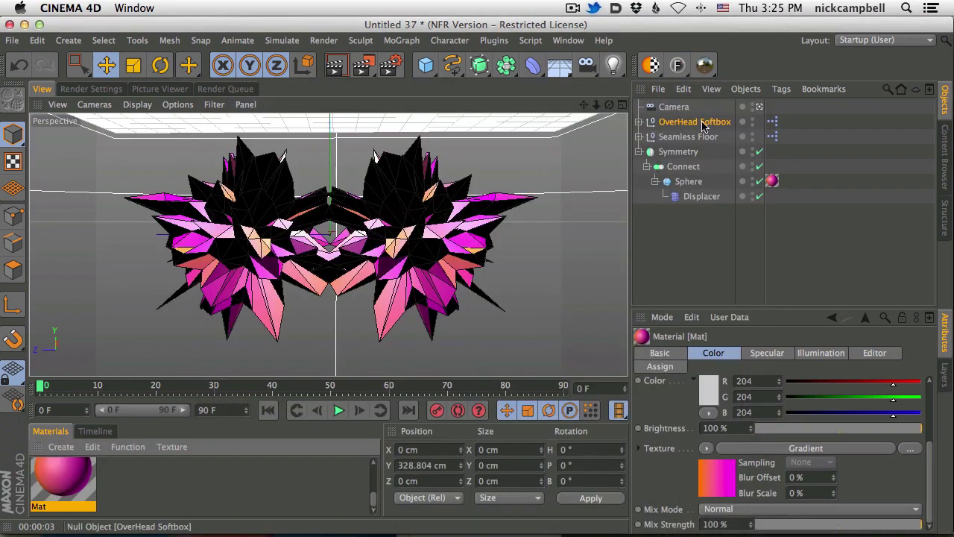
# - Delete the OverHead Softbox from the scene and render the view
pyautogui.click(695, 121)
pyautogui.press('Delete')
pyautogui.click(335, 65)
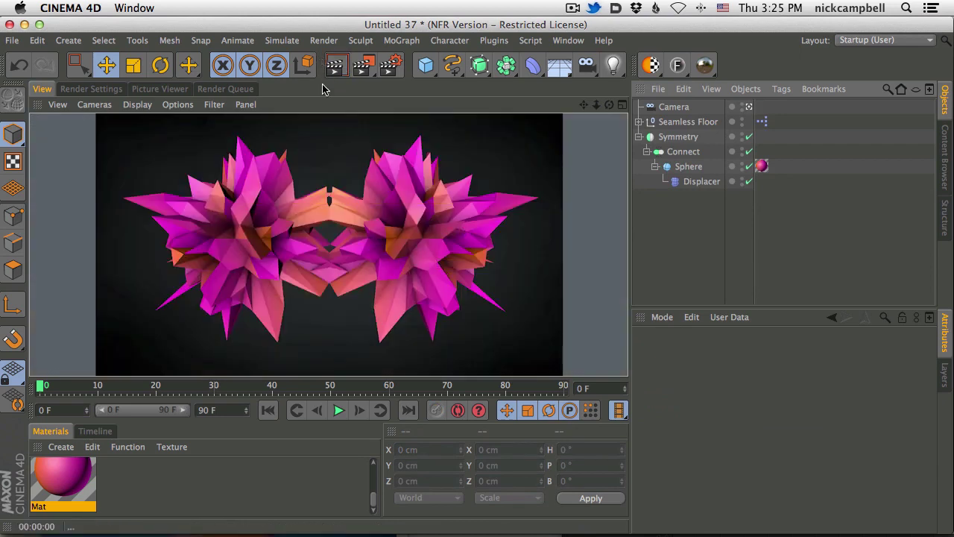
# - Pull the camera back slightly from the spiky shape and render the view
pyautogui.click(393, 248)
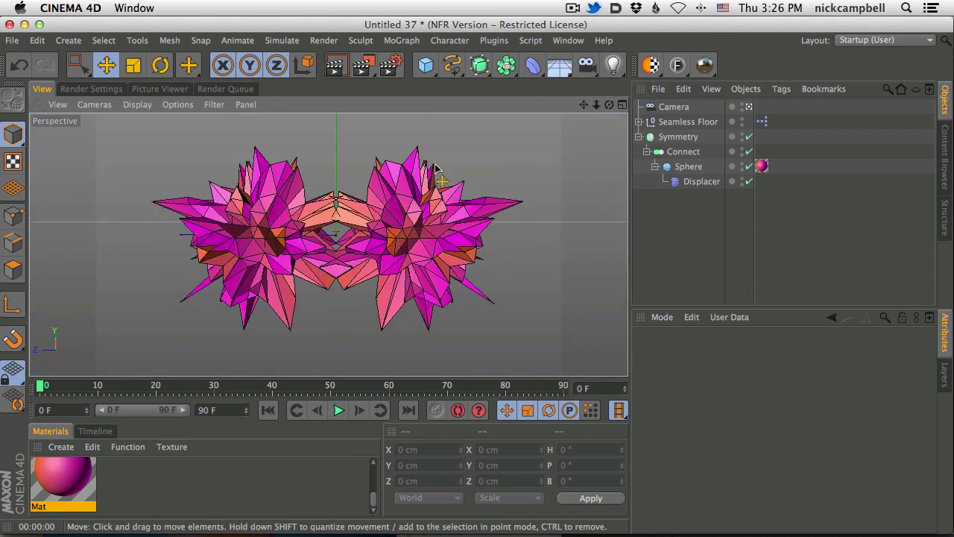
pyautogui.click(335, 65)
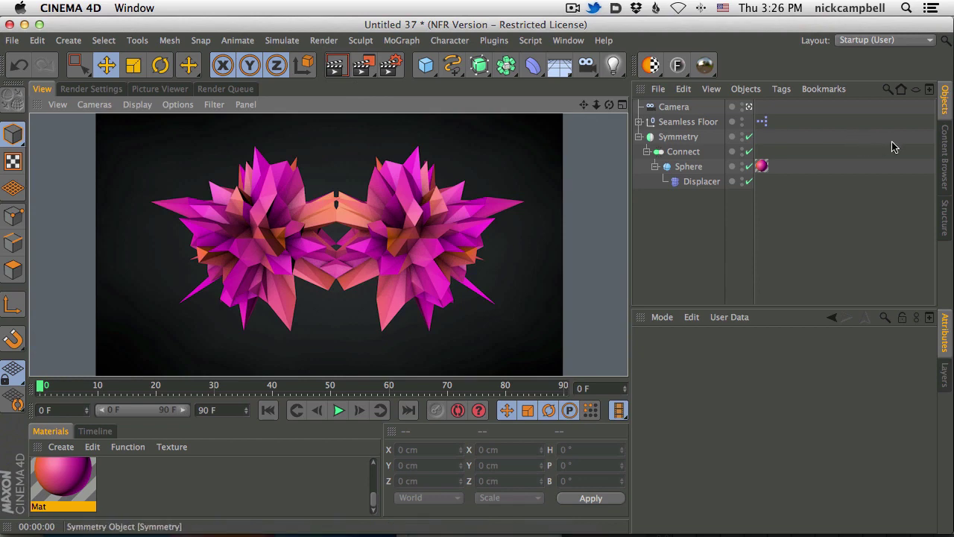
# - Load the Linear SkyLight preset from the content library, render the view, and show the scene's object list
pyautogui.click(946, 155)
pyautogui.scroll(-1, 927, 155)
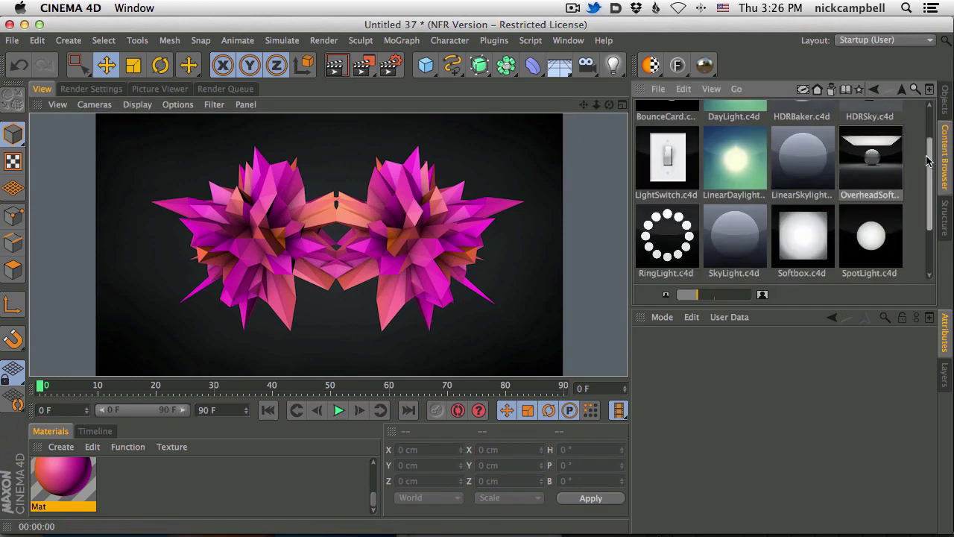
pyautogui.doubleClick(812, 170)
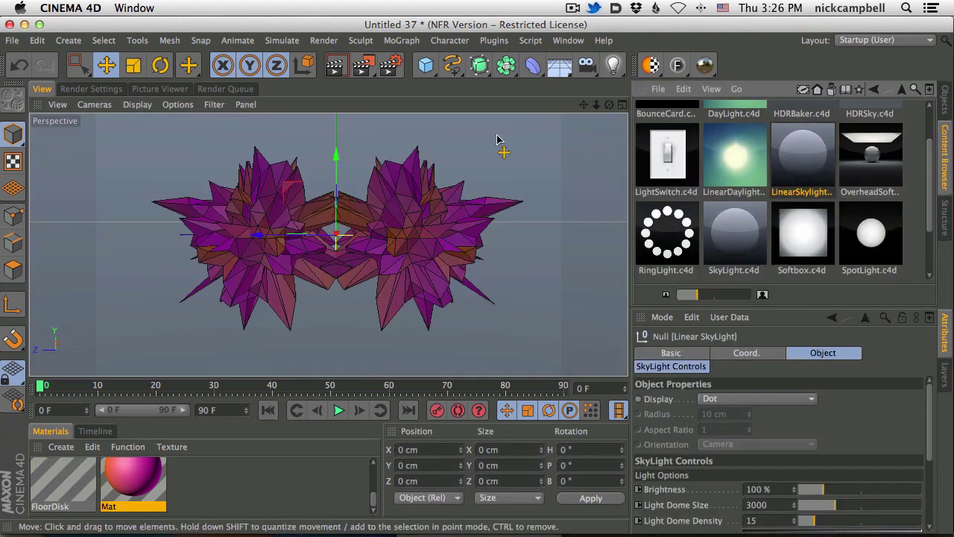
pyautogui.click(334, 76)
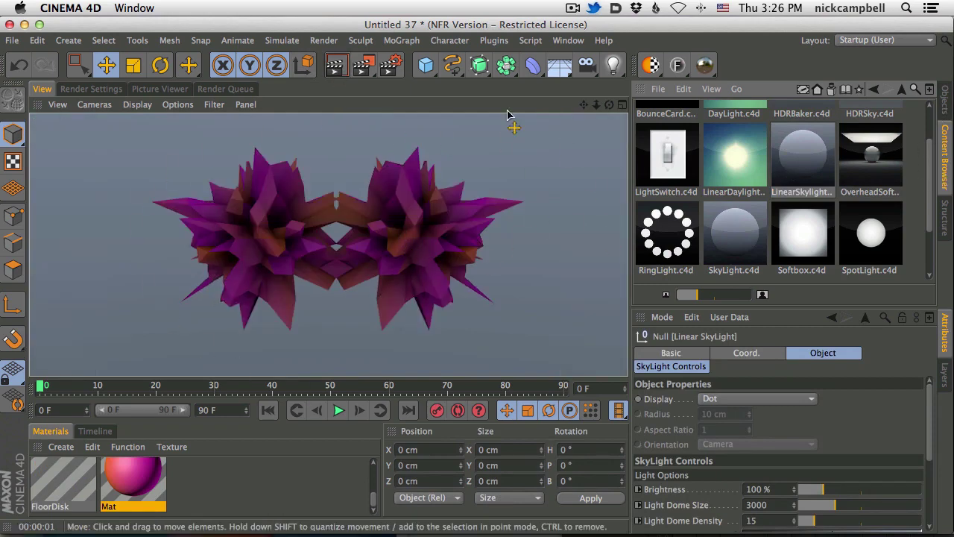
pyautogui.click(946, 103)
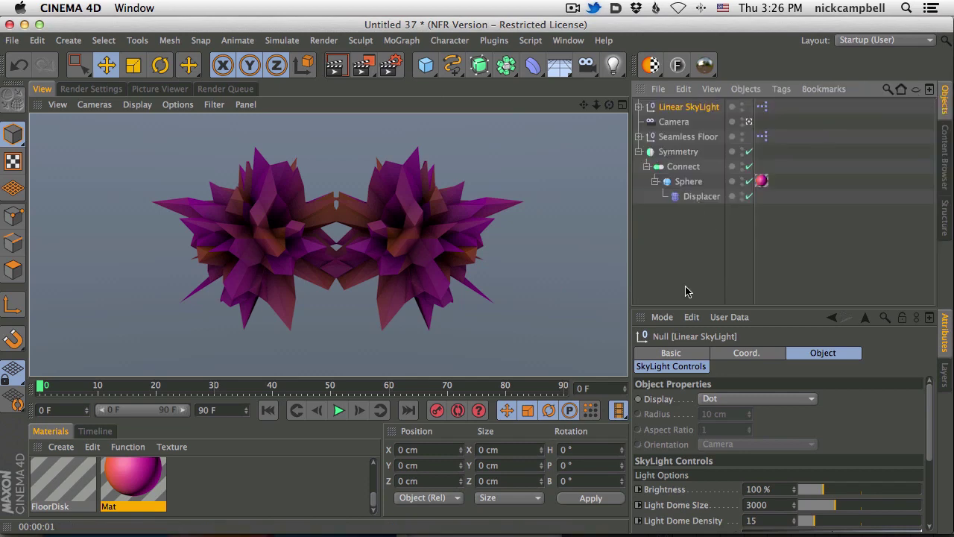
# - Hide the Linear SkyLight's sky from the camera, raise its brightness to 145 %, and render the view
pyautogui.scroll(-5, 930, 437)
pyautogui.click(747, 497)
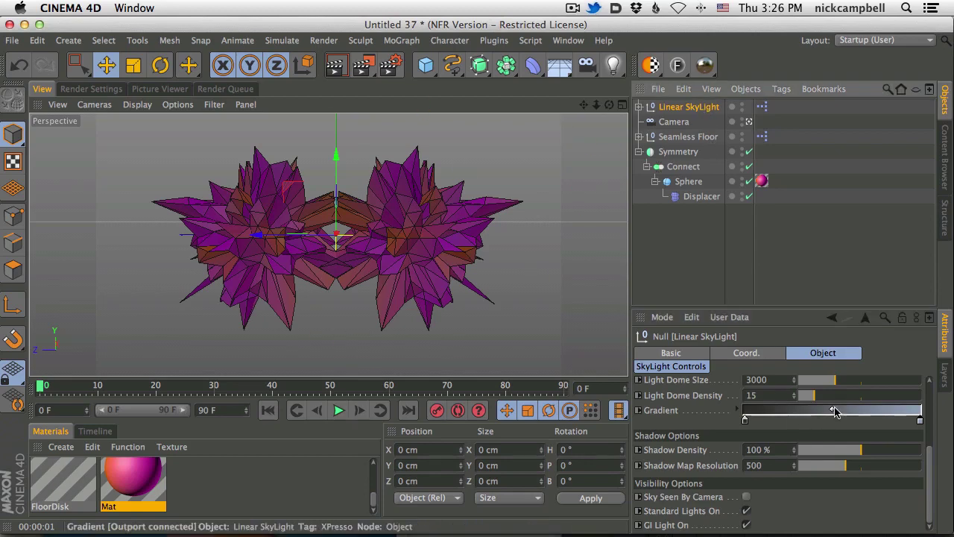
pyautogui.scroll(4, 932, 460)
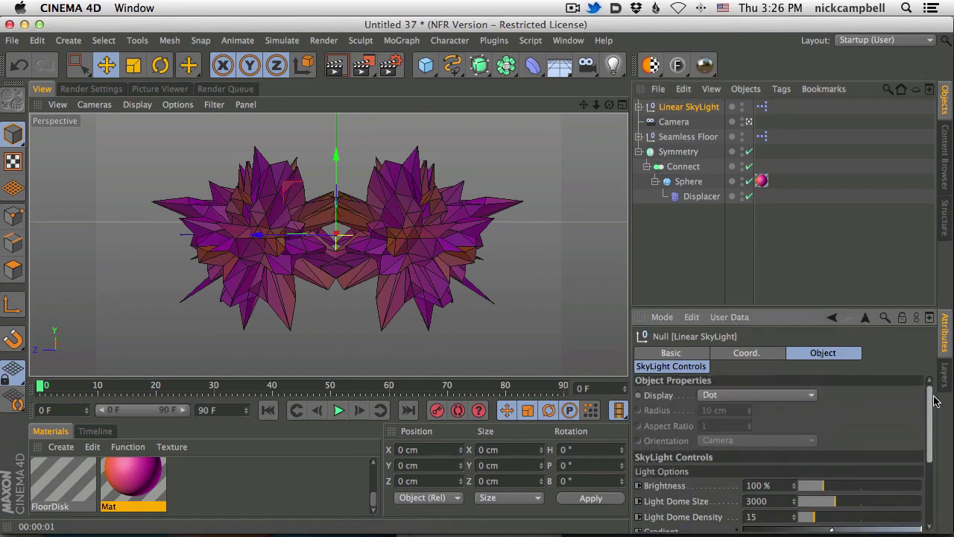
pyautogui.click(834, 486)
pyautogui.moveTo(834, 486); pyautogui.dragTo(835, 483)
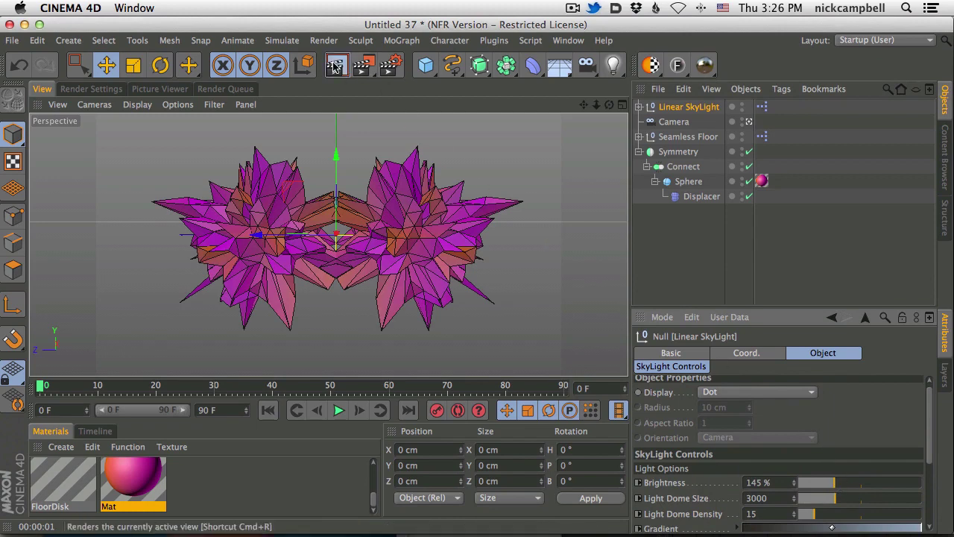
pyautogui.hotkey('ctrl', 'r')
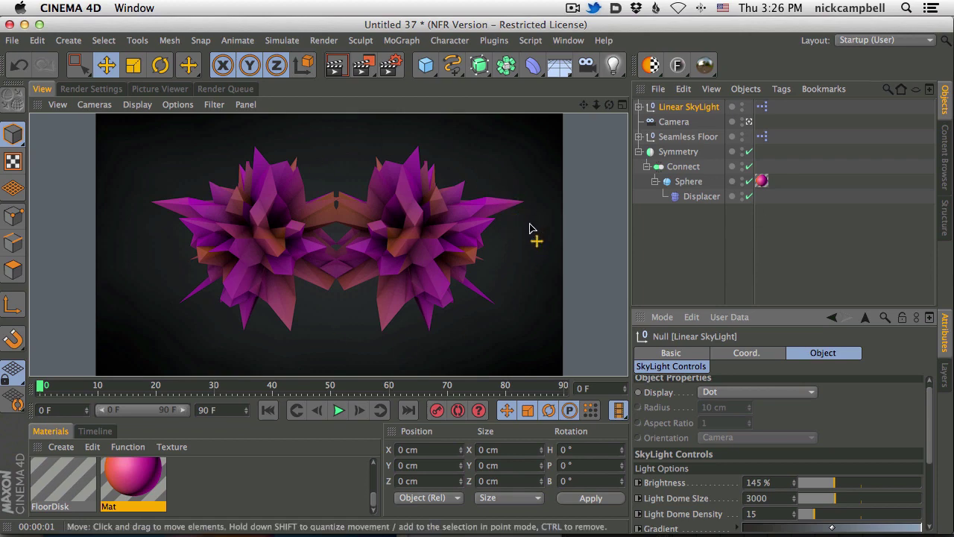
# - Add a torus to the scene and set its orientation to +X
pyautogui.moveTo(426, 65); pyautogui.dragTo(500, 139)
pyautogui.click(735, 448)
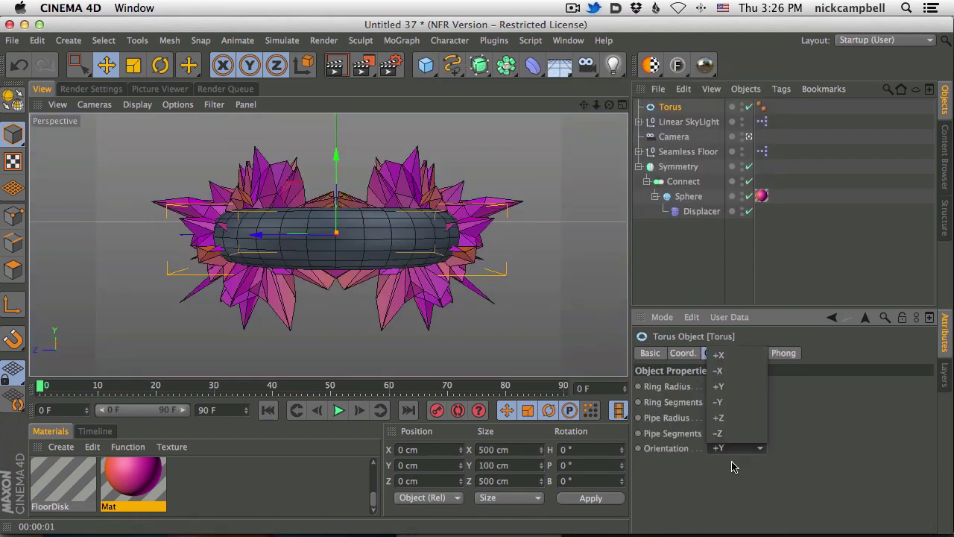
pyautogui.click(725, 423)
pyautogui.click(739, 448)
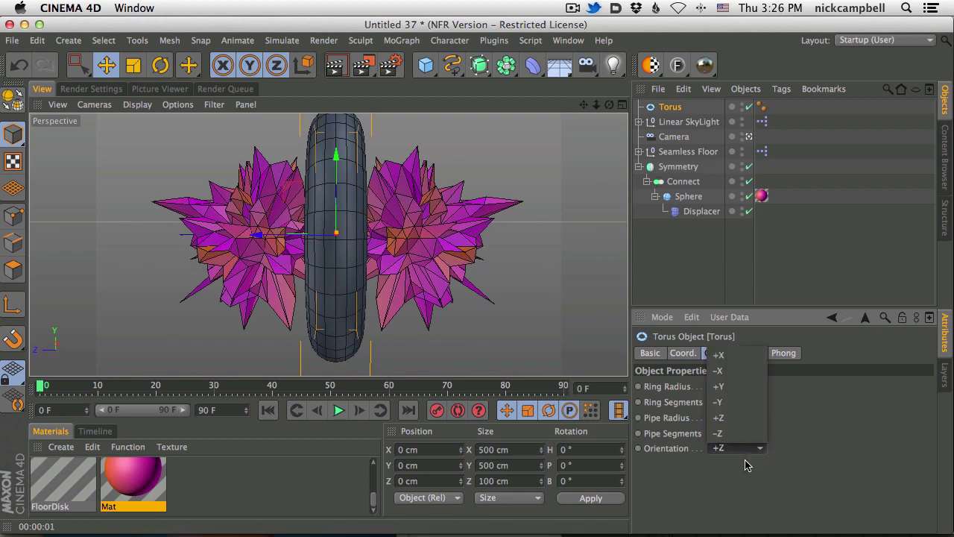
pyautogui.click(744, 388)
pyautogui.click(737, 448)
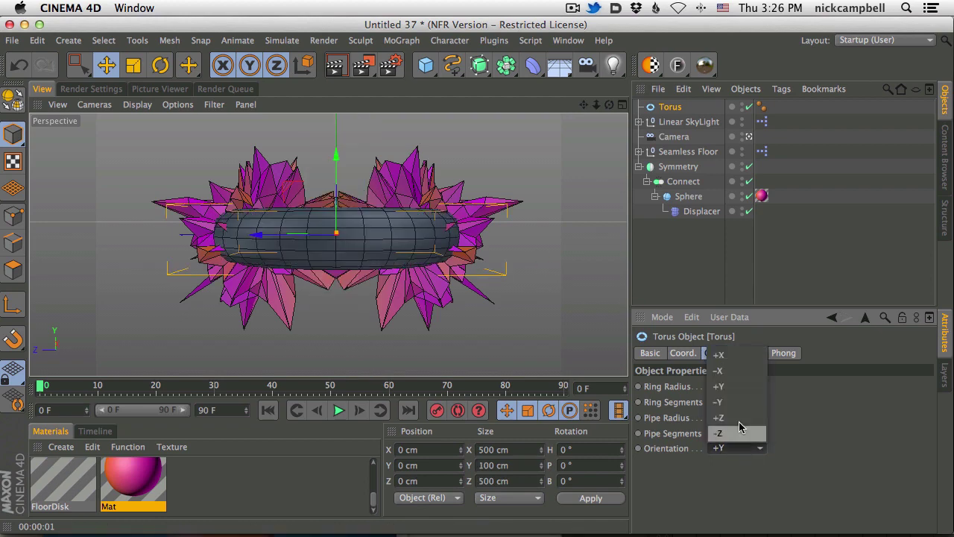
pyautogui.click(734, 356)
# - Scale the torus up to about 1510 cm across around the spiky shape and apply the Mat gradient material to it
pyautogui.click(132, 66)
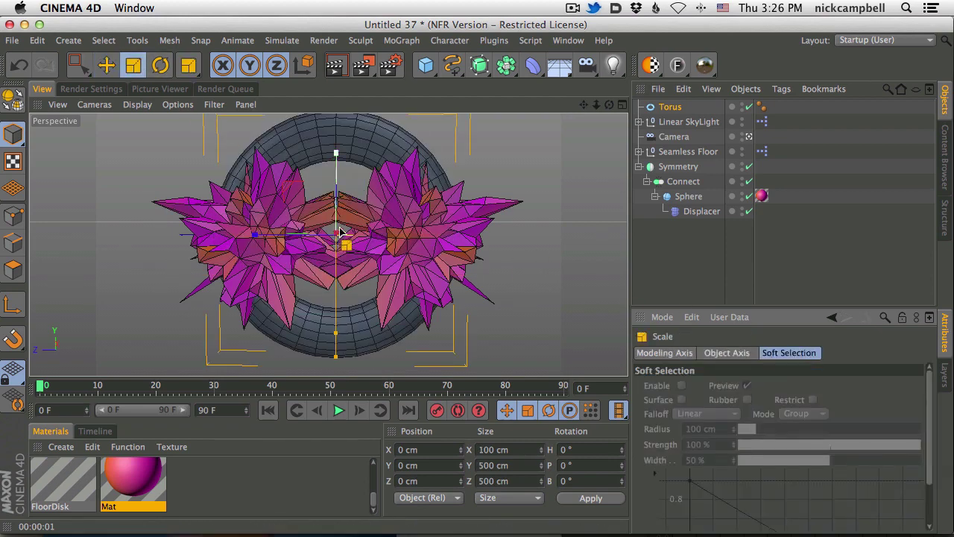
pyautogui.moveTo(341, 228); pyautogui.dragTo(425, 226)
pyautogui.keyDown('alt'); pyautogui.moveTo(425, 229); pyautogui.dragTo(273, 280, button='right'); pyautogui.keyUp('alt')
pyautogui.keyDown('alt'); pyautogui.moveTo(379, 229); pyautogui.dragTo(336, 249, button='middle'); pyautogui.keyUp('alt')
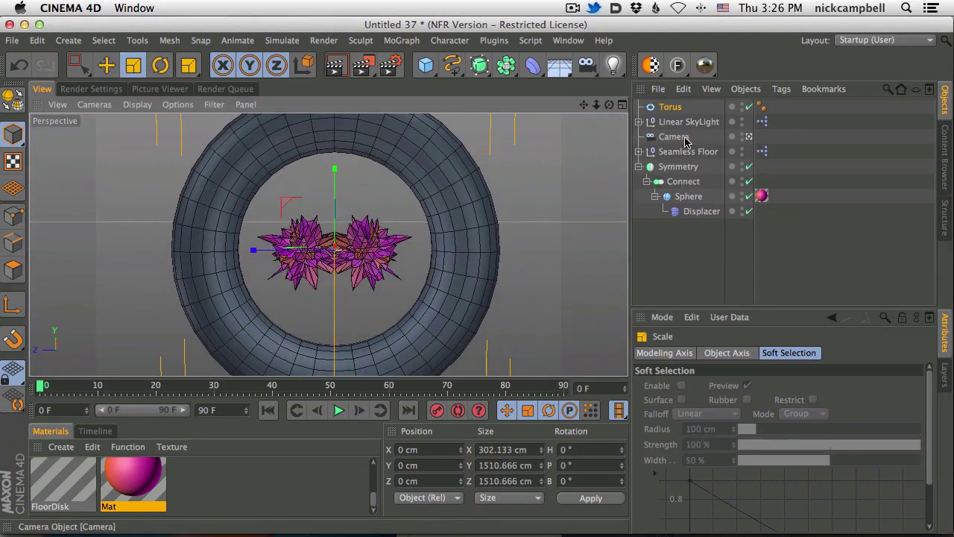
pyautogui.moveTo(674, 109); pyautogui.dragTo(671, 109)
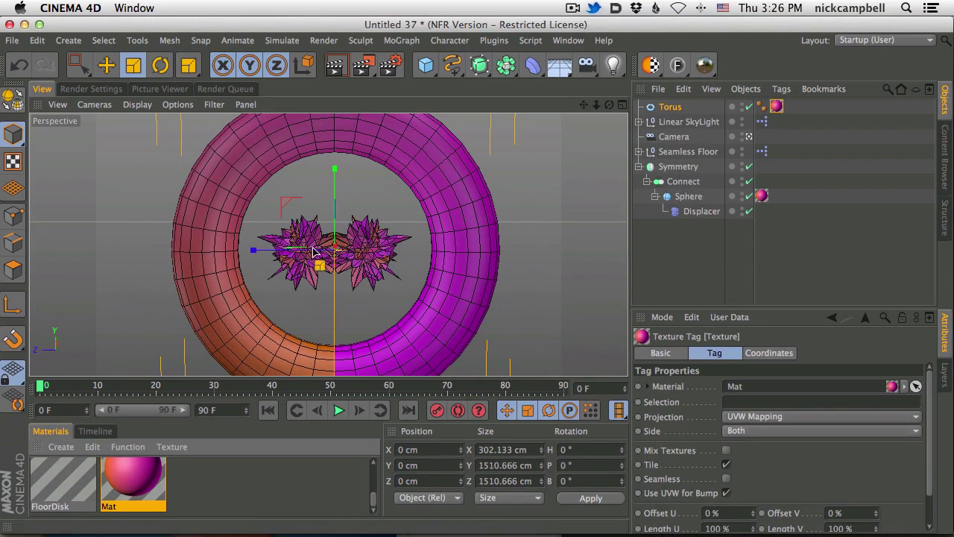
# - Duplicate the Connect object outside the Symmetry, place the torus inside the copy, and delete the copied Sphere with its Displacer
pyautogui.click(690, 196)
pyautogui.click(690, 183)
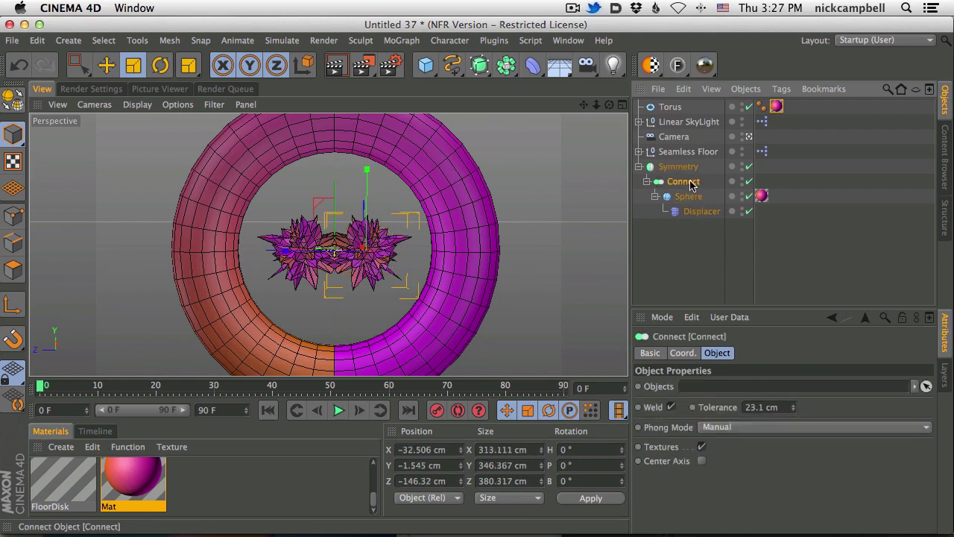
pyautogui.press('super+c')
pyautogui.press('super+v')
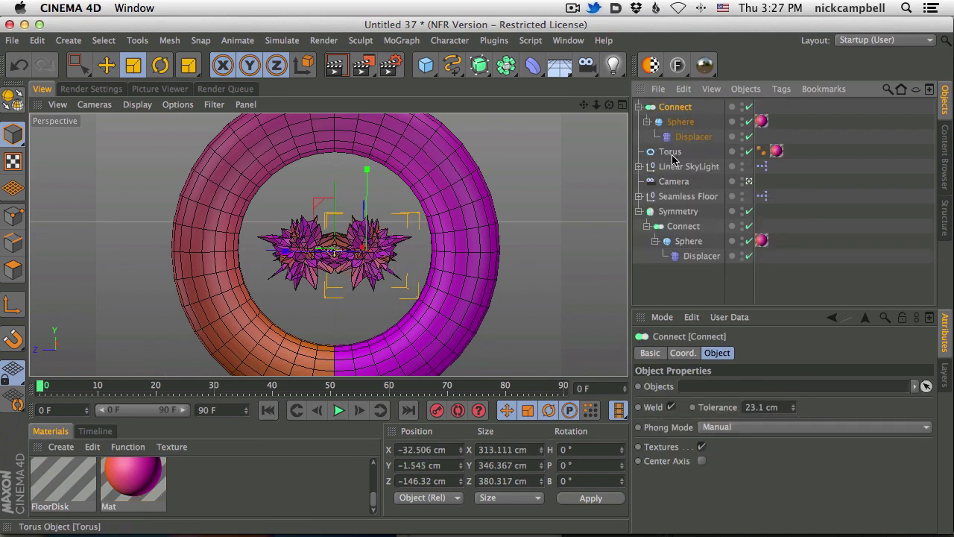
pyautogui.moveTo(671, 152); pyautogui.dragTo(685, 113)
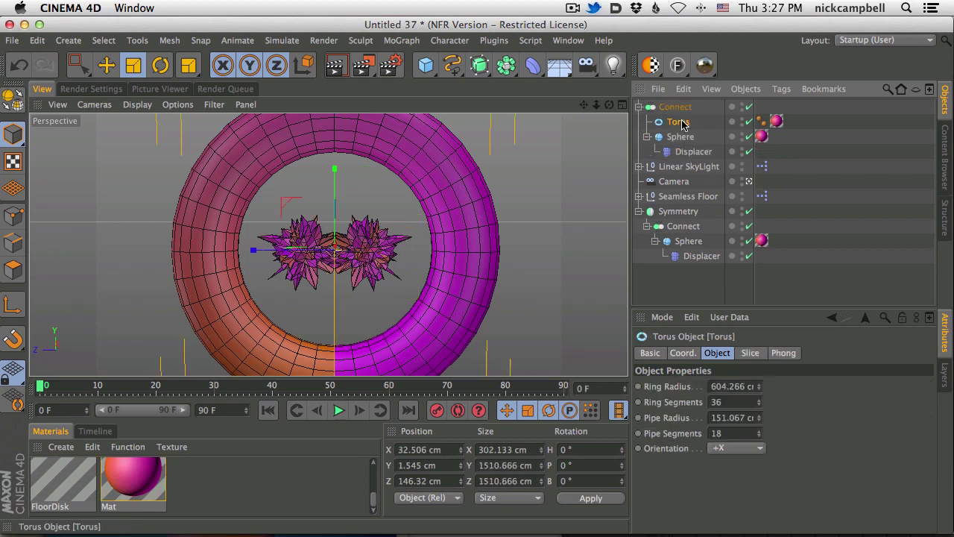
pyautogui.click(682, 137)
pyautogui.press('Delete')
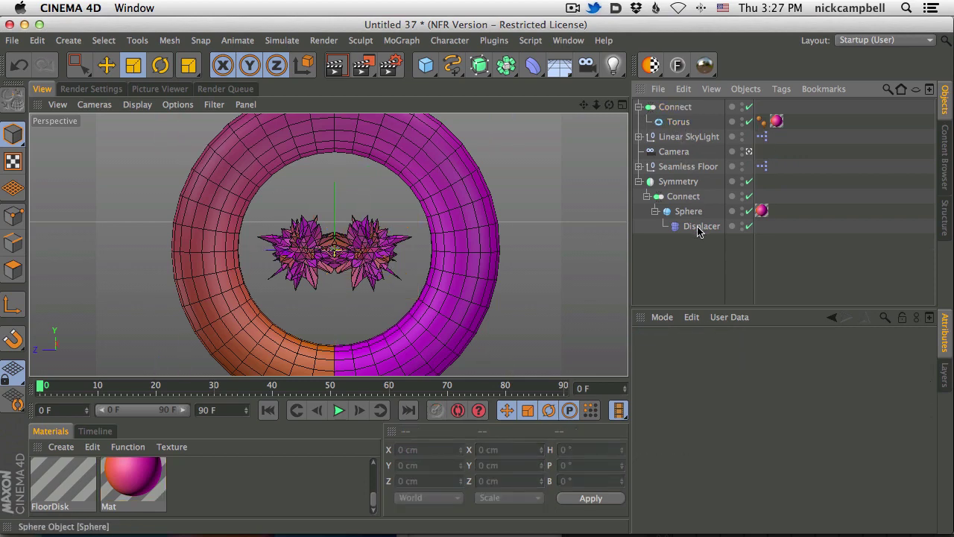
# - Copy the sphere's Displacer onto the torus as its child
pyautogui.keyDown('ctrl'); pyautogui.moveTo(695, 230); pyautogui.dragTo(680, 138); pyautogui.keyUp('ctrl')
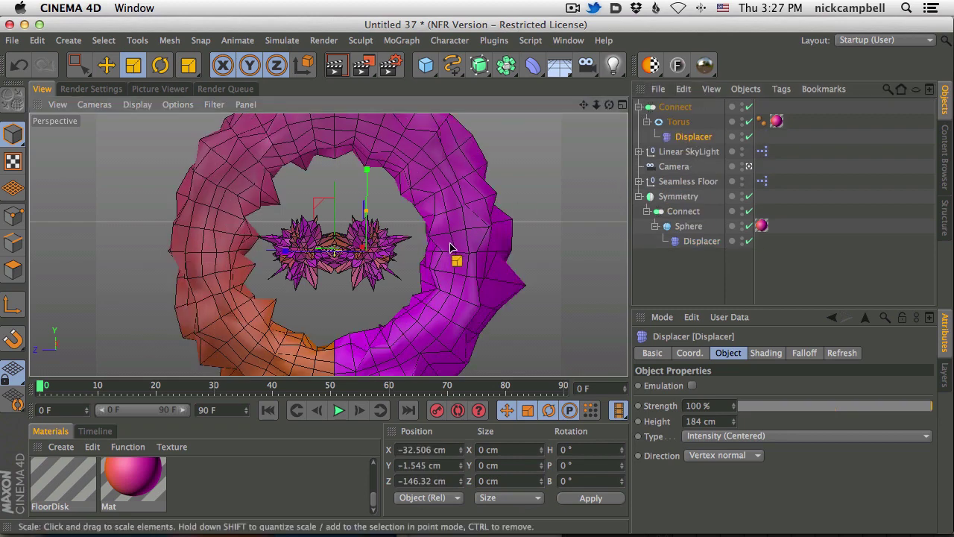
pyautogui.scroll(-3, 447, 260)
pyautogui.keyDown('alt'); pyautogui.moveTo(437, 259); pyautogui.dragTo(397, 250, button='middle'); pyautogui.keyUp('alt')
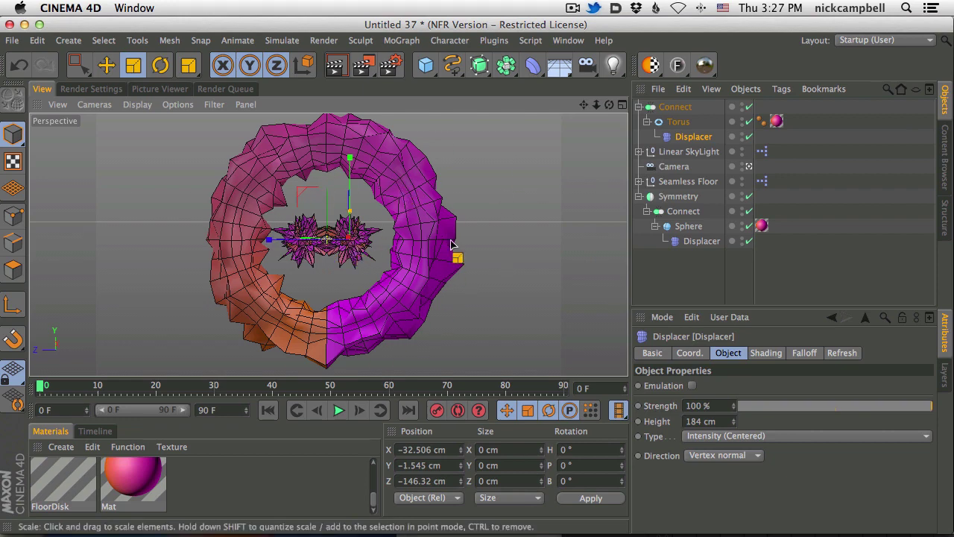
# - Set the torus to 79 ring segments, a 20 cm pipe radius and 85 pipe segments, and render the view
pyautogui.click(680, 123)
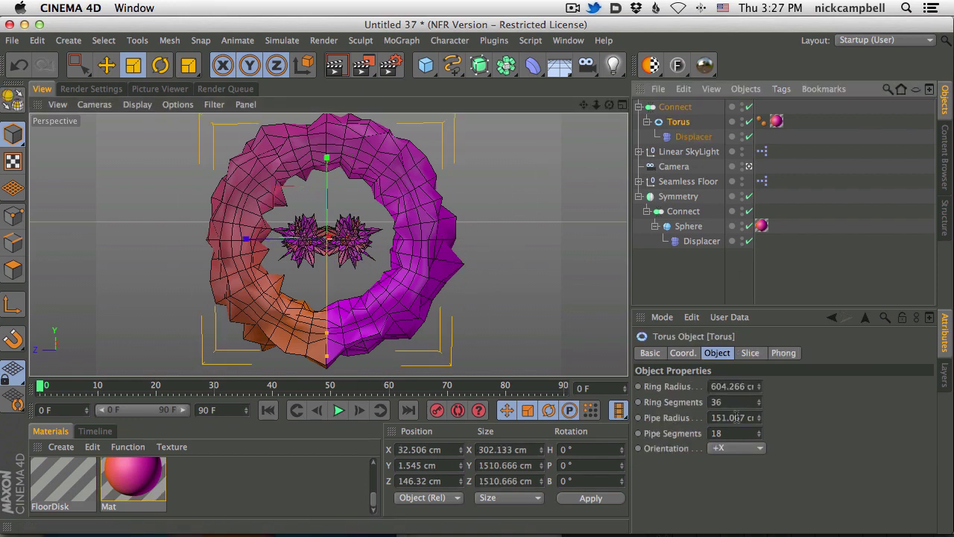
pyautogui.moveTo(758, 405); pyautogui.dragTo(771, 377)
pyautogui.moveTo(761, 436); pyautogui.dragTo(725, 519)
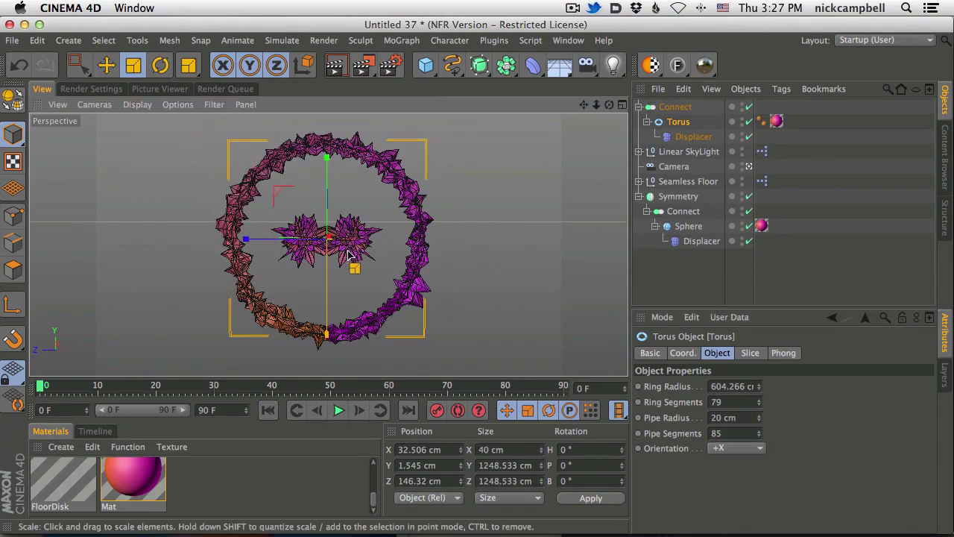
pyautogui.click(337, 72)
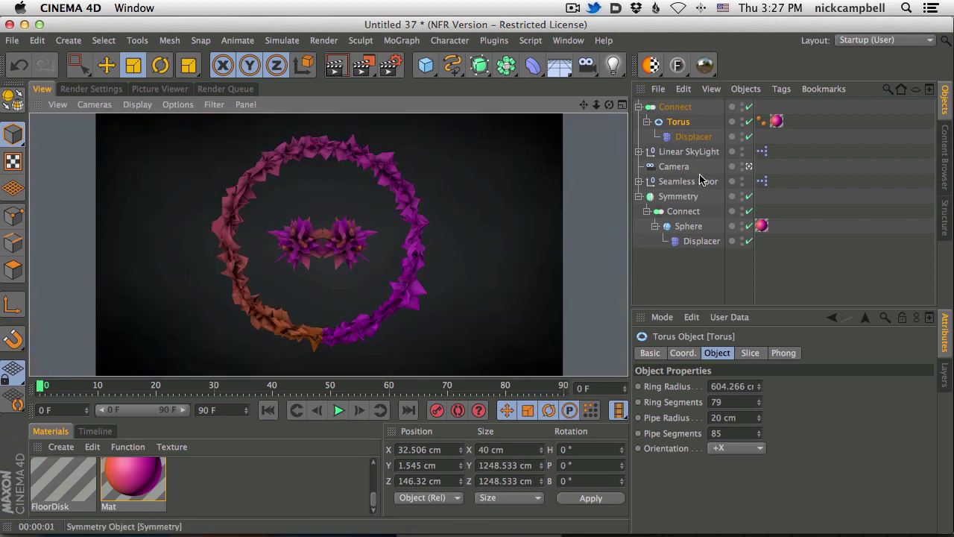
# - Delete the Linear SkyLight from the scene and render the view
pyautogui.click(686, 153)
pyautogui.press('Delete')
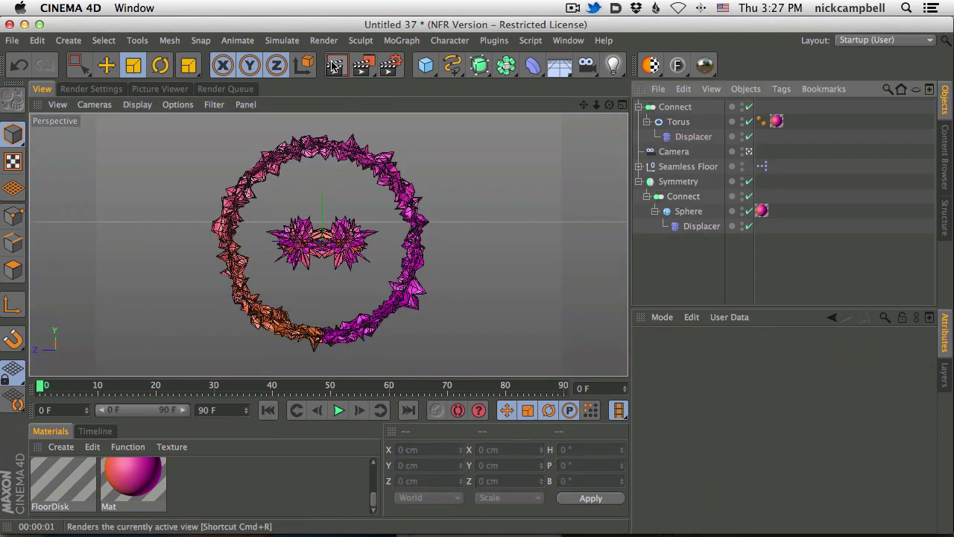
pyautogui.click(335, 66)
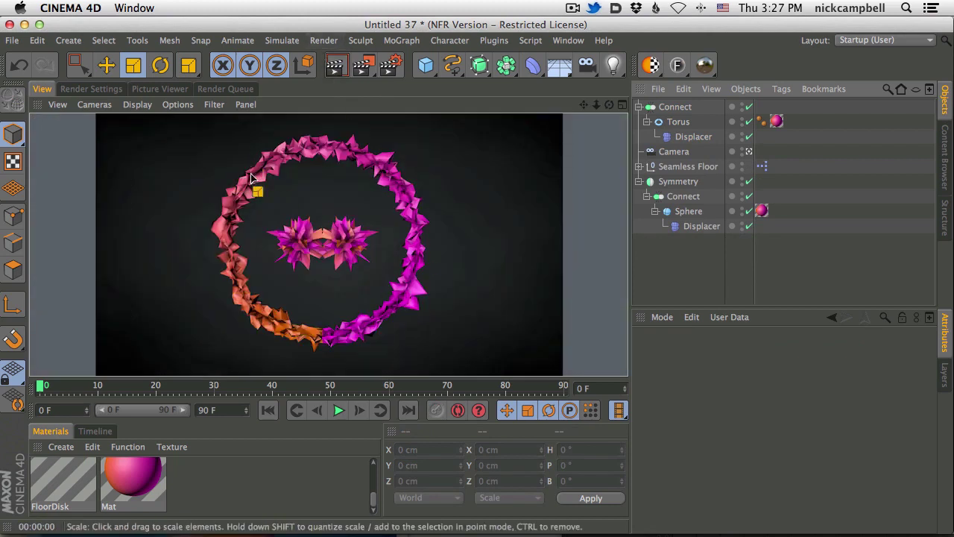
pyautogui.keyDown('alt'); pyautogui.moveTo(322, 245); pyautogui.dragTo(330, 246, button='middle'); pyautogui.keyUp('alt')
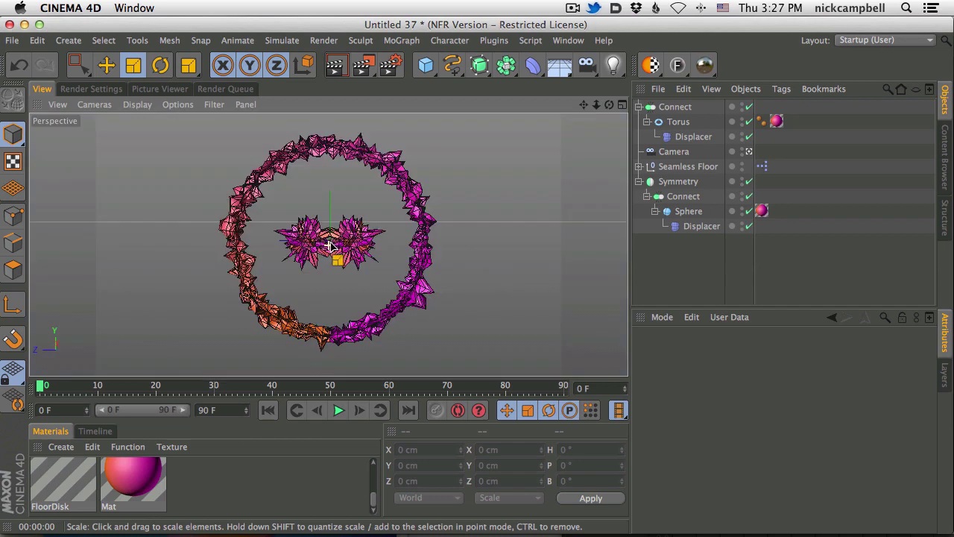
pyautogui.keyDown('alt'); pyautogui.moveTo(330, 247); pyautogui.dragTo(339, 244, button='right'); pyautogui.keyUp('alt')
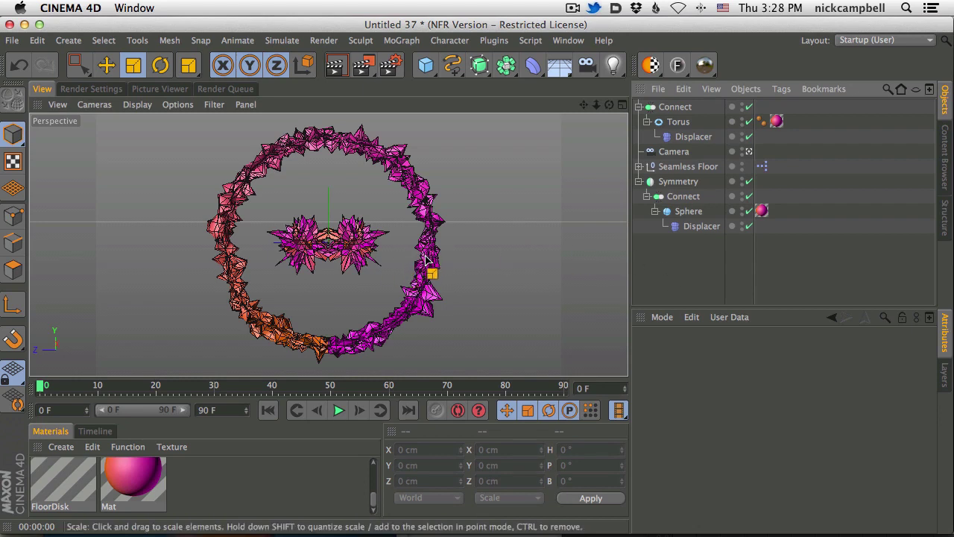
pyautogui.press('super+Tab')
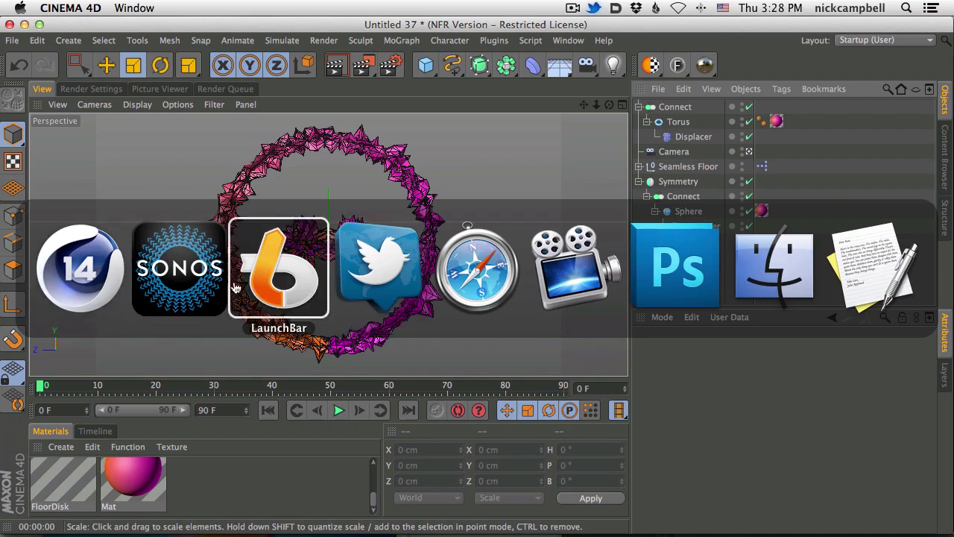
pyautogui.click(83, 287)
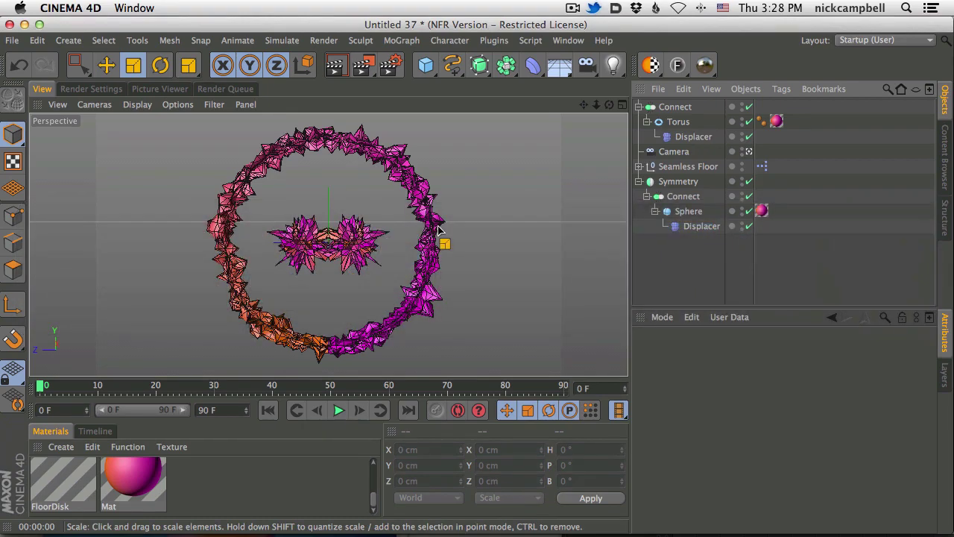